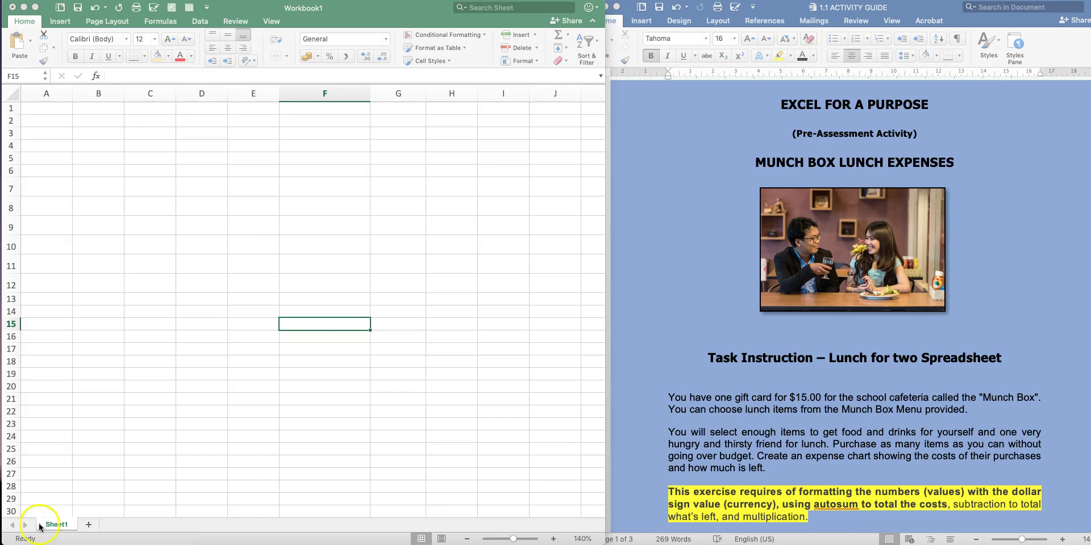
Narrow column F to about 10.67 width and place Excel beside the Word activity guide
{"action": "left_click_drag", "start_coordinate": [369, 94], "coordinate": [330, 93]}
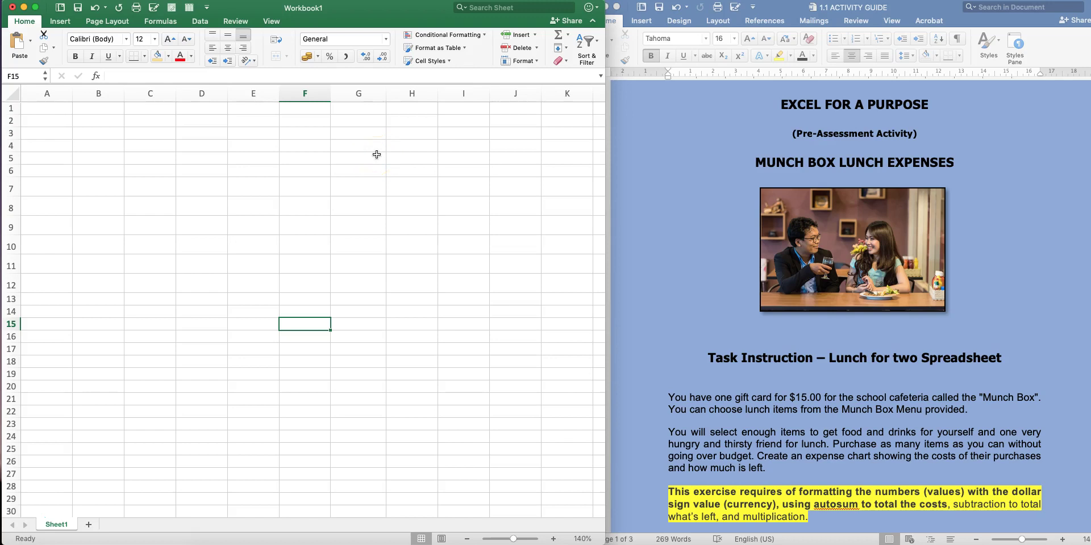
{"action": "left_click", "coordinate": [743, 156]}
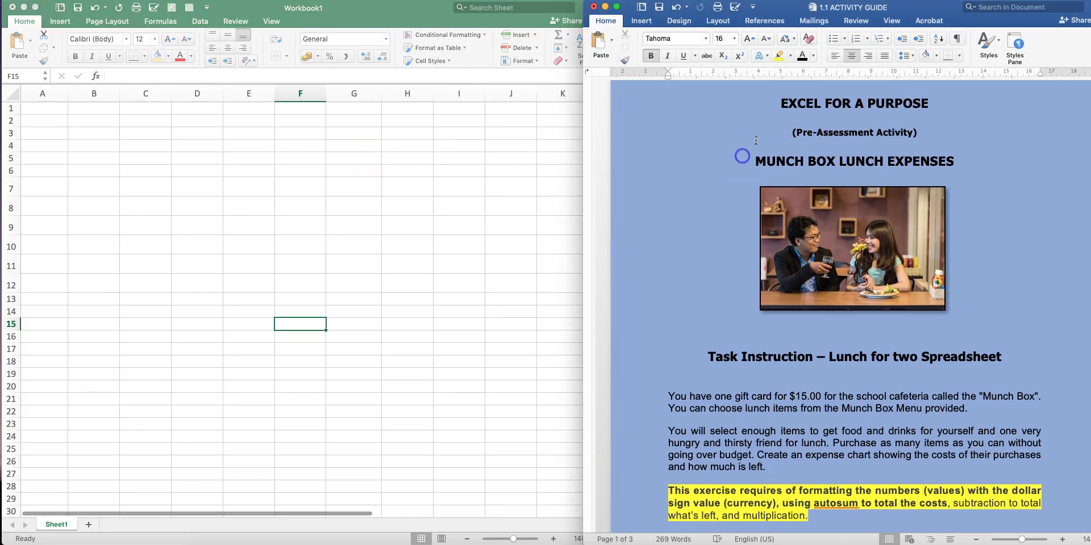
{"action": "left_click_drag", "start_coordinate": [893, 8], "coordinate": [894, 8]}
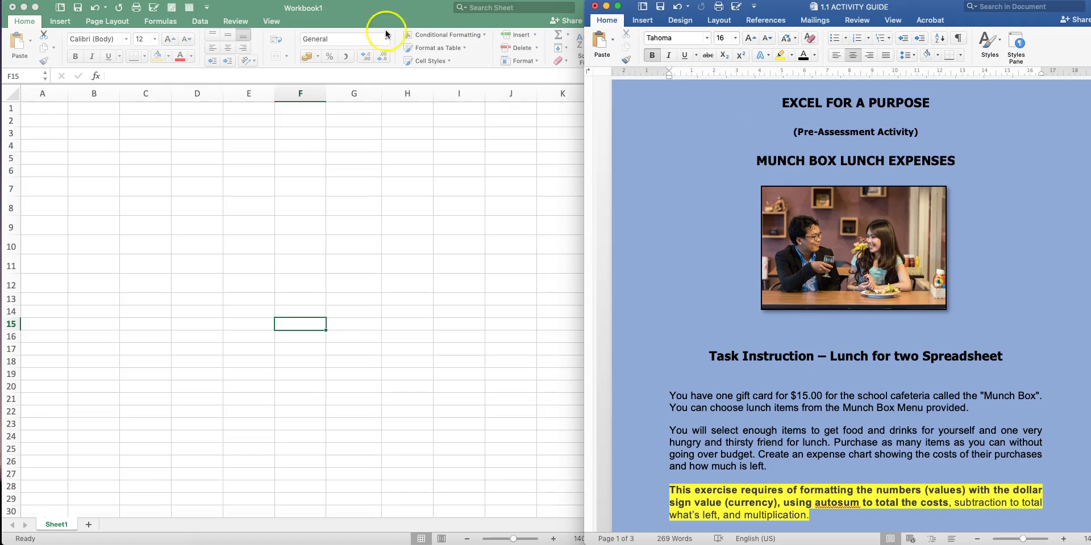
{"action": "left_click", "coordinate": [238, 24]}
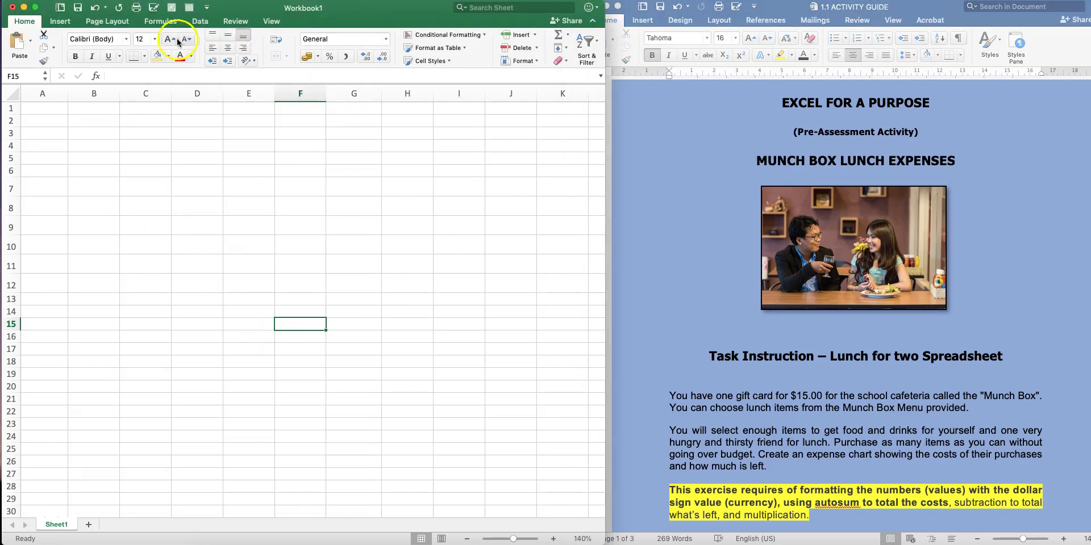
{"action": "left_click", "coordinate": [398, 17]}
{"action": "scroll", "coordinate": [620, 258], "scroll_direction": "down", "scroll_amount": 2}
{"action": "scroll", "coordinate": [619, 262], "scroll_direction": "up", "scroll_amount": 2}
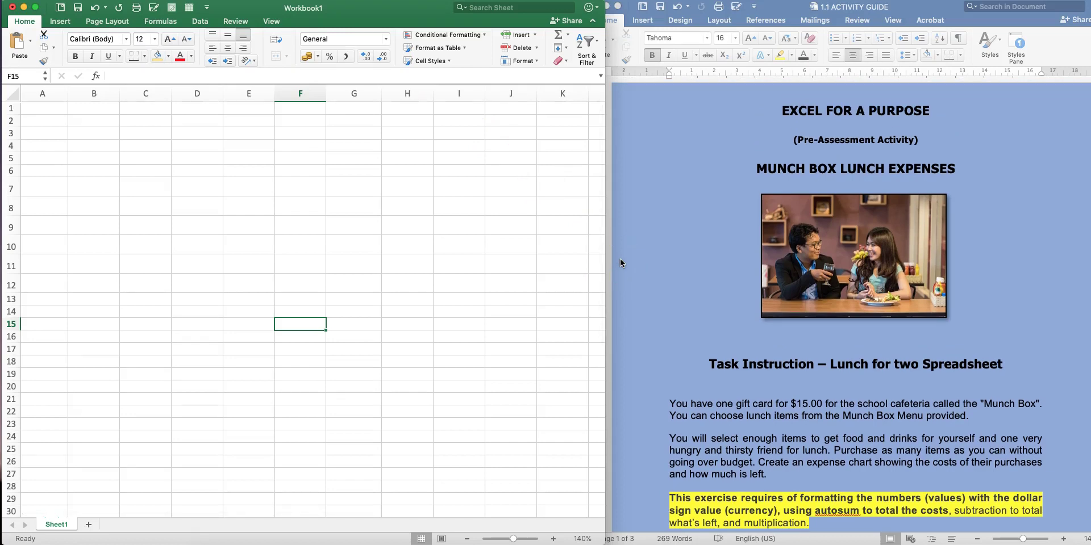
{"action": "scroll", "coordinate": [621, 262], "scroll_direction": "down", "scroll_amount": 8}
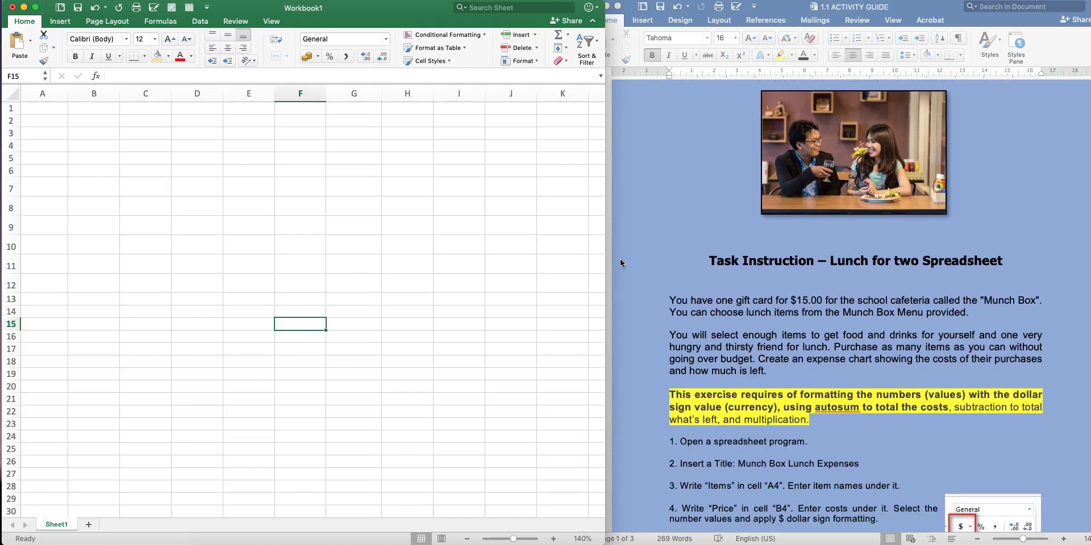
{"action": "scroll", "coordinate": [620, 263], "scroll_direction": "down", "scroll_amount": 1}
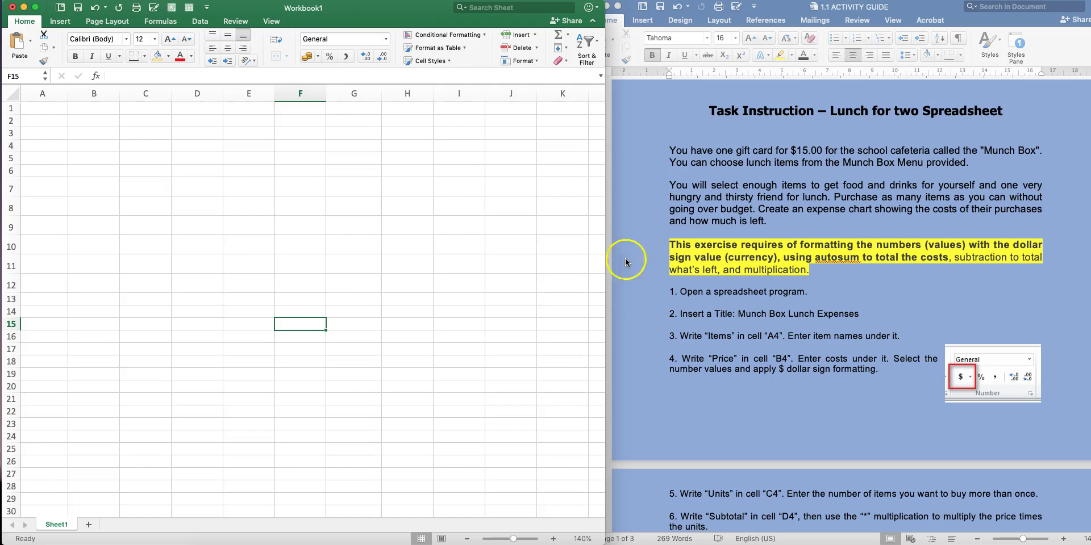
{"action": "left_click", "coordinate": [844, 200]}
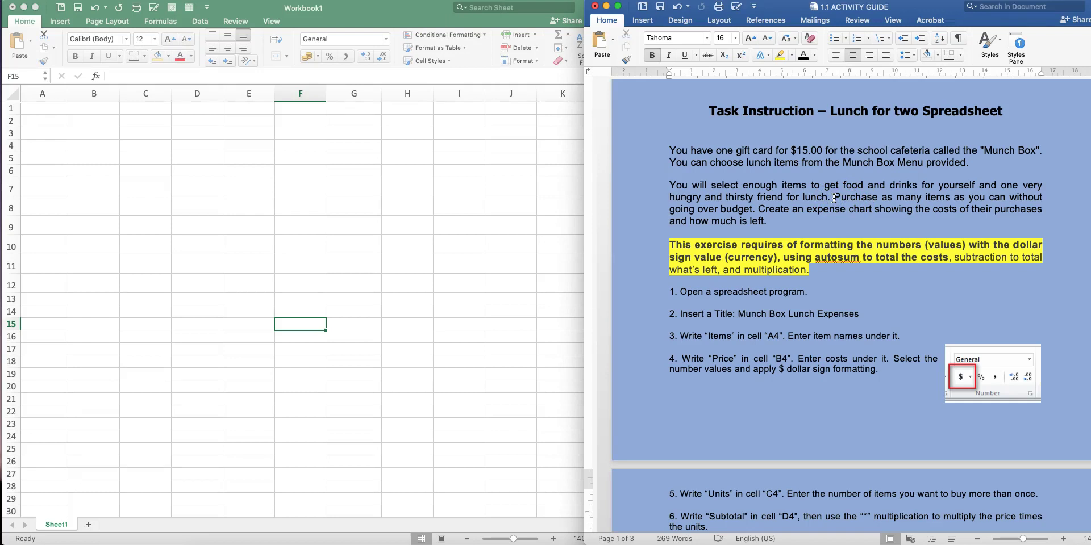
{"action": "left_click_drag", "start_coordinate": [791, 151], "coordinate": [822, 150]}
{"action": "left_click", "coordinate": [812, 201]}
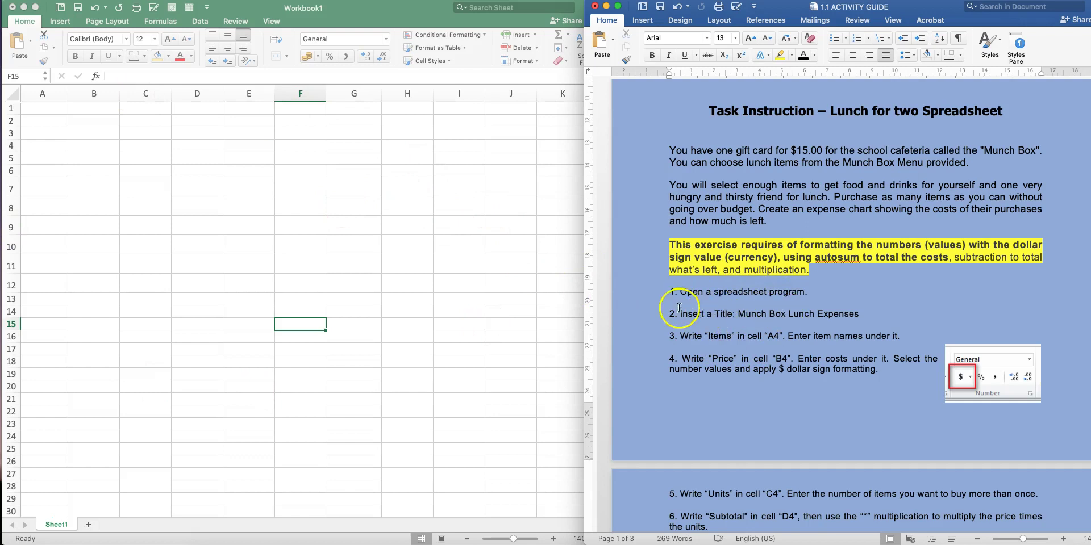
{"action": "left_click_drag", "start_coordinate": [738, 314], "coordinate": [868, 313]}
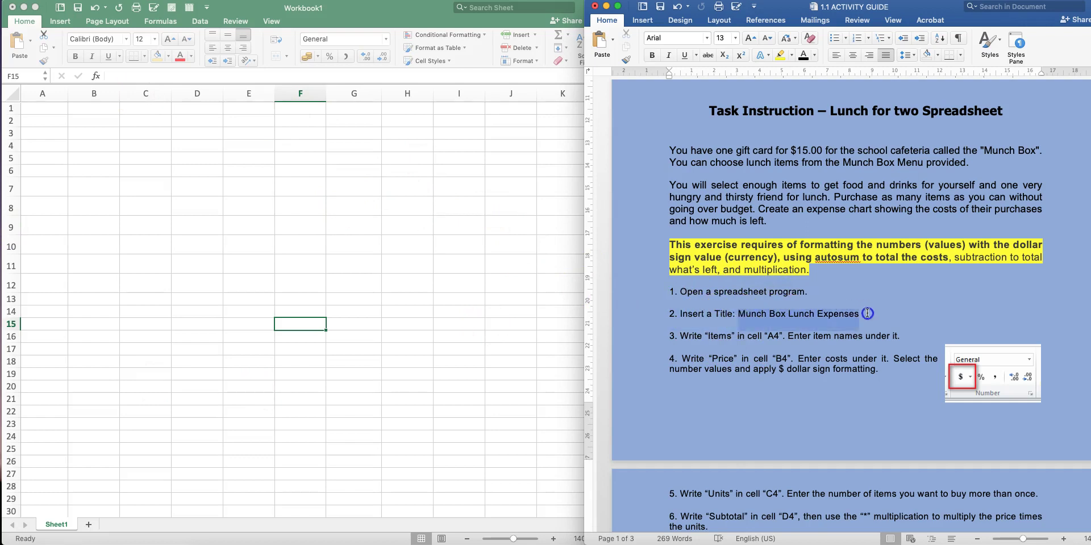
{"action": "left_click", "coordinate": [36, 108]}
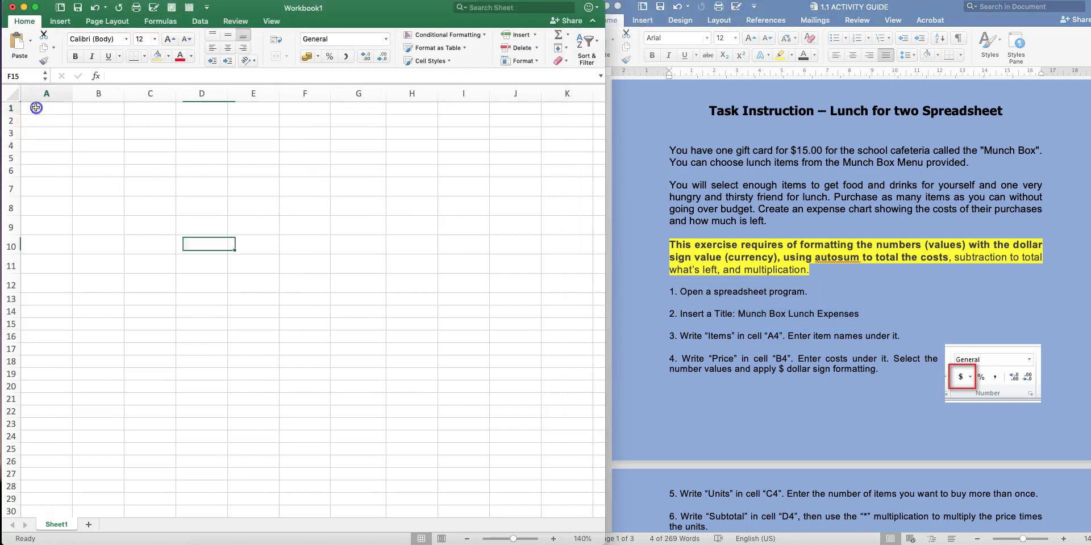
Enter 'Munch Box Lunch Expenses' in A1 and select A1 through H1
{"action": "type", "text": "Munch Box lunch E"}
{"action": "key", "text": "BackSpace"}
{"action": "key", "text": "BackSpace"}
{"action": "key", "text": "BackSpace"}
{"action": "key", "text": "BackSpace"}
{"action": "key", "text": "BackSpace"}
{"action": "key", "text": "BackSpace"}
{"action": "key", "text": "BackSpace"}
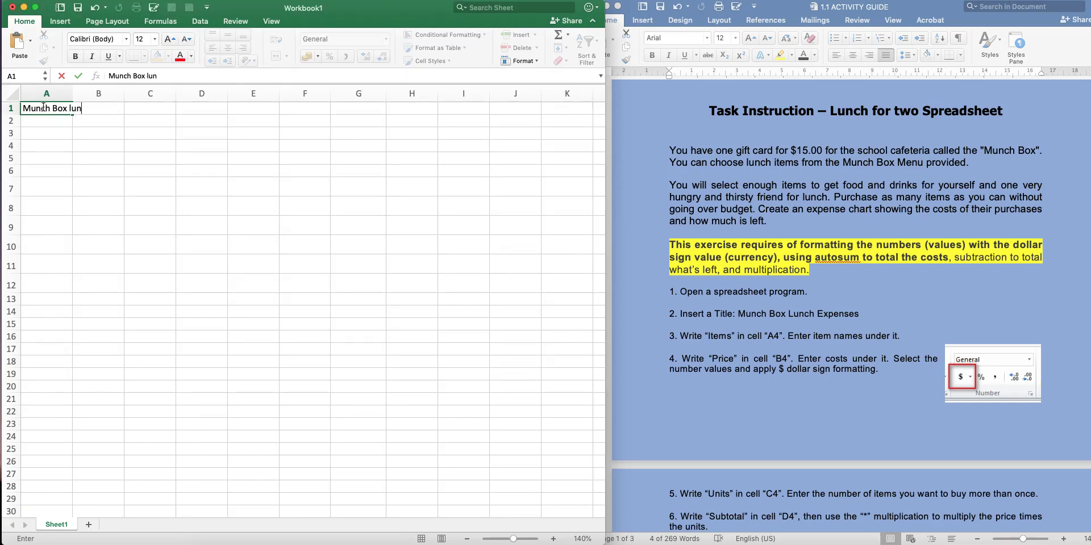
{"action": "type", "text": "Lunch Expenses"}
{"action": "key", "text": "Return"}
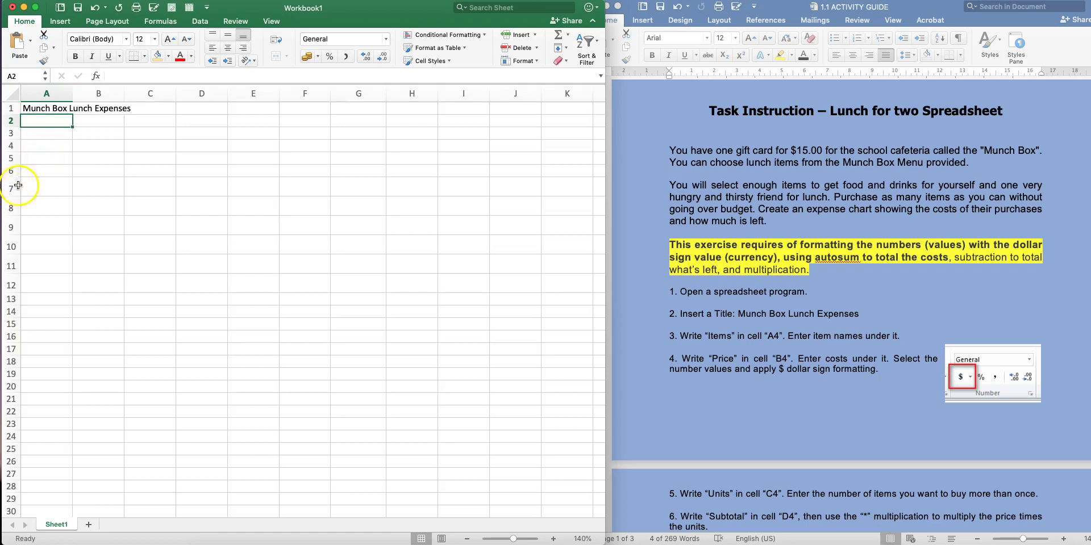
{"action": "left_click", "coordinate": [12, 182]}
{"action": "left_click_drag", "start_coordinate": [37, 109], "coordinate": [413, 113]}
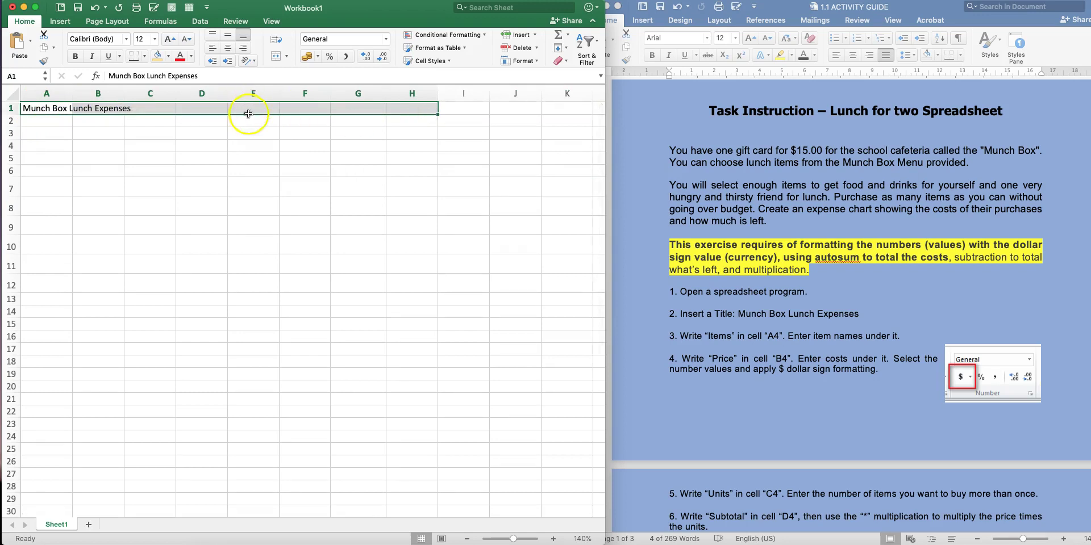
Merge and centre the title across A1:H1, colour it purple and make it bold
{"action": "left_click", "coordinate": [277, 57]}
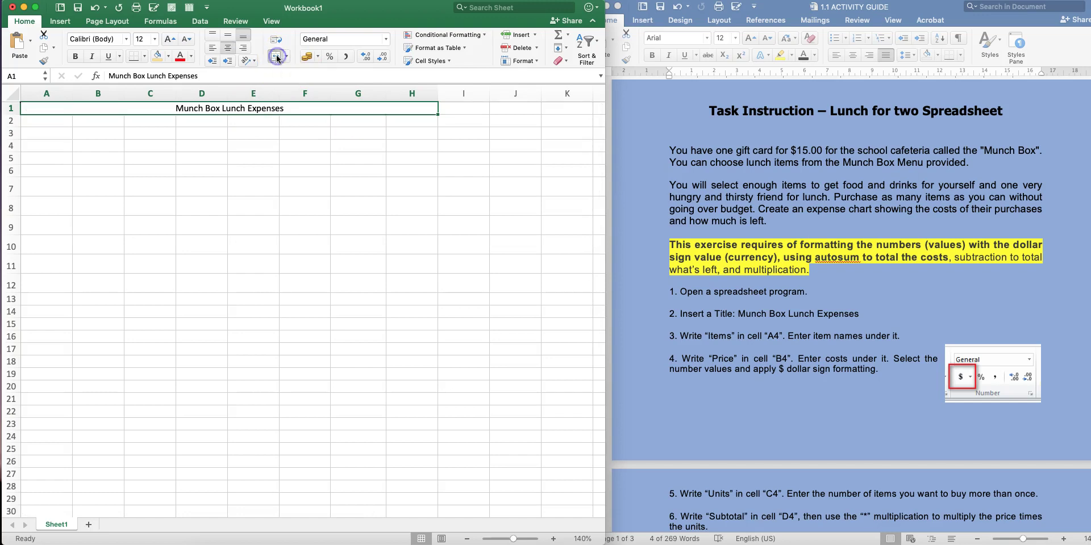
{"action": "left_click", "coordinate": [191, 56]}
{"action": "left_click", "coordinate": [273, 185]}
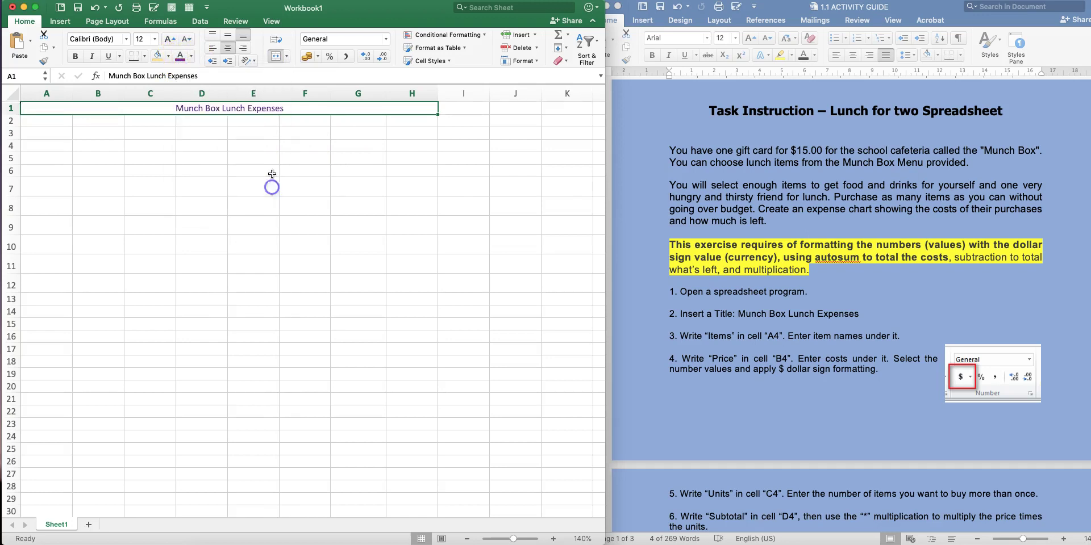
{"action": "left_click", "coordinate": [75, 56]}
Set the title font to American Typewriter at size 18
{"action": "left_click", "coordinate": [128, 40]}
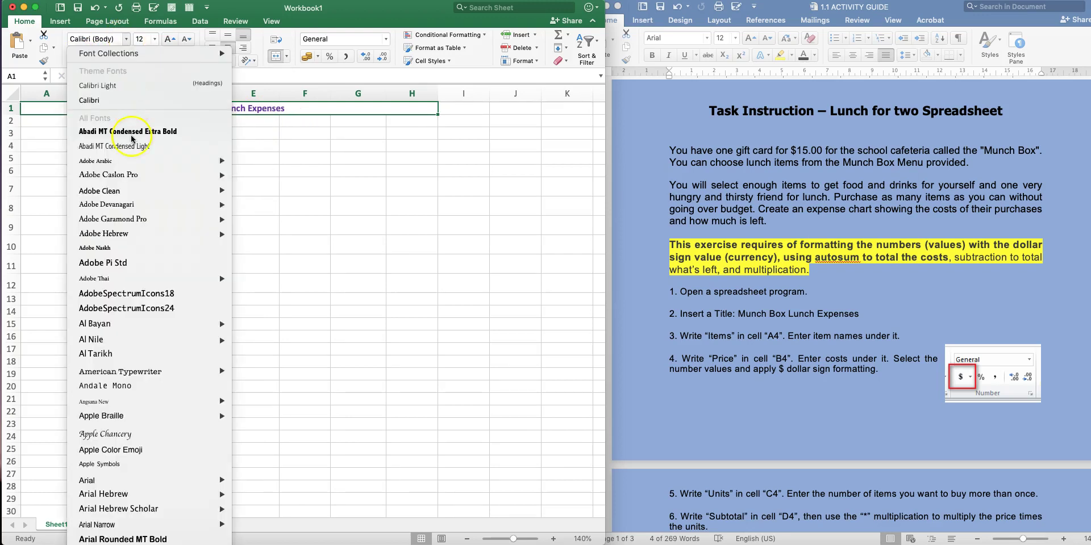
{"action": "left_click", "coordinate": [130, 372]}
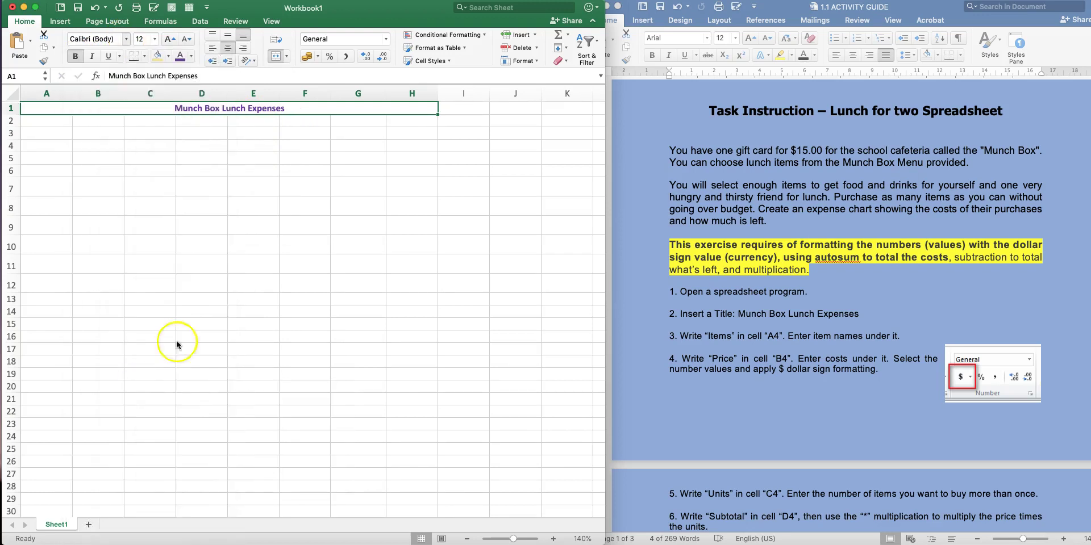
{"action": "left_click", "coordinate": [164, 39]}
{"action": "left_click", "coordinate": [163, 39]}
{"action": "left_click", "coordinate": [164, 39]}
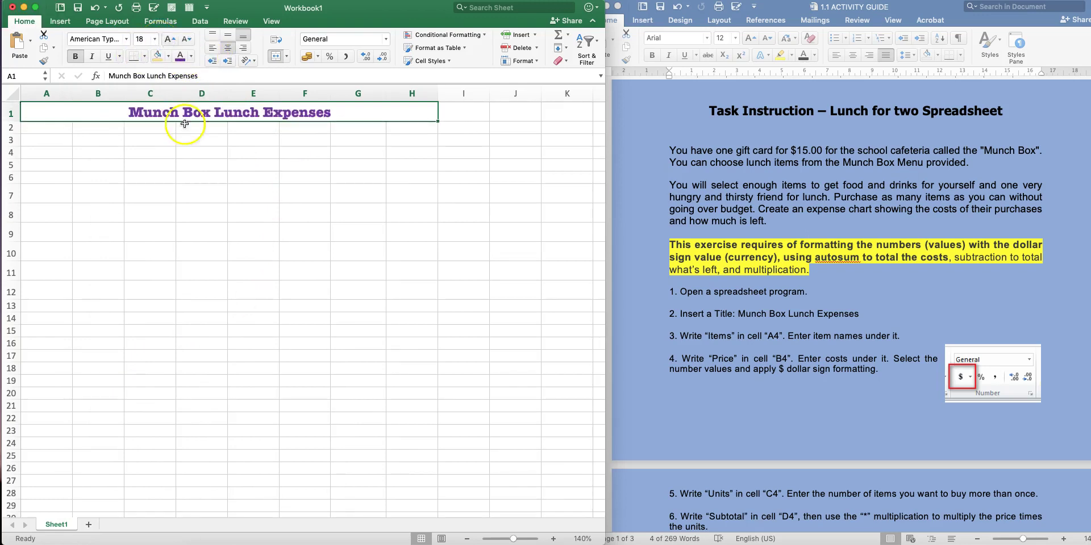
{"action": "left_click", "coordinate": [219, 194]}
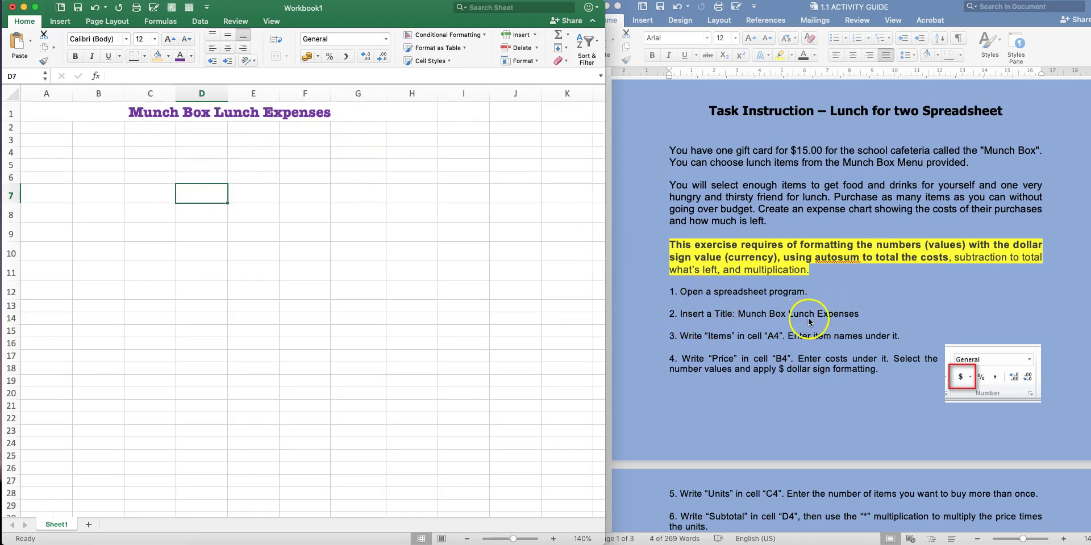
Enter the headings Items in A4 and Prices in B4, then select A5
{"action": "scroll", "coordinate": [847, 319], "scroll_direction": "down", "scroll_amount": 3}
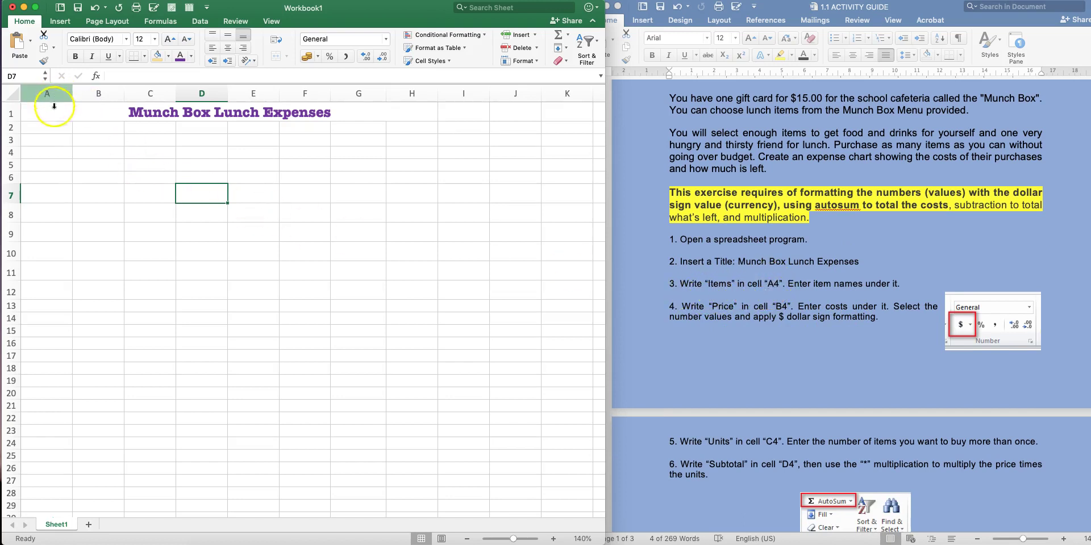
{"action": "left_click", "coordinate": [40, 151]}
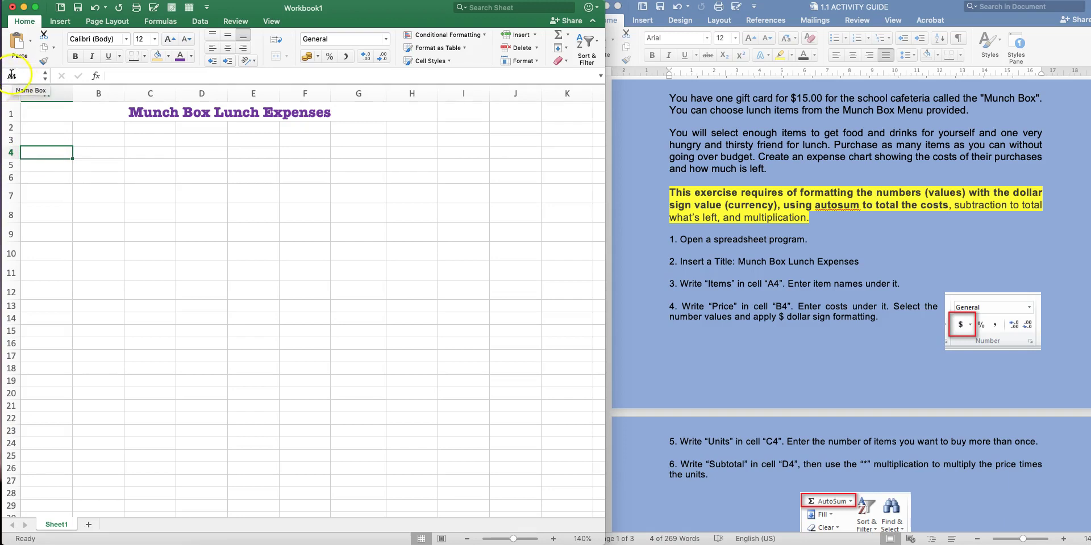
{"action": "left_click", "coordinate": [56, 151]}
{"action": "double_click", "coordinate": [56, 150]}
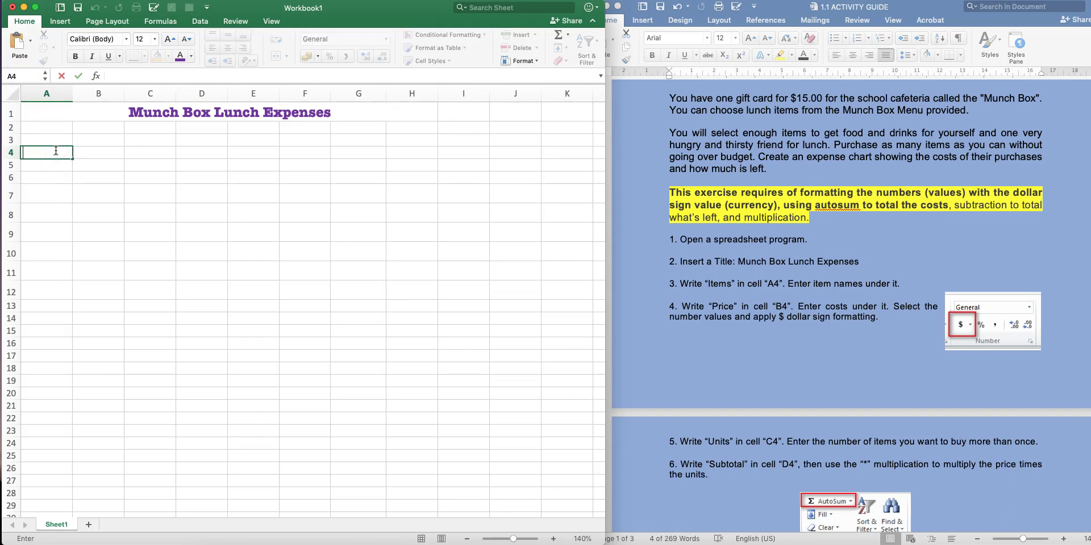
{"action": "type", "text": "Items"}
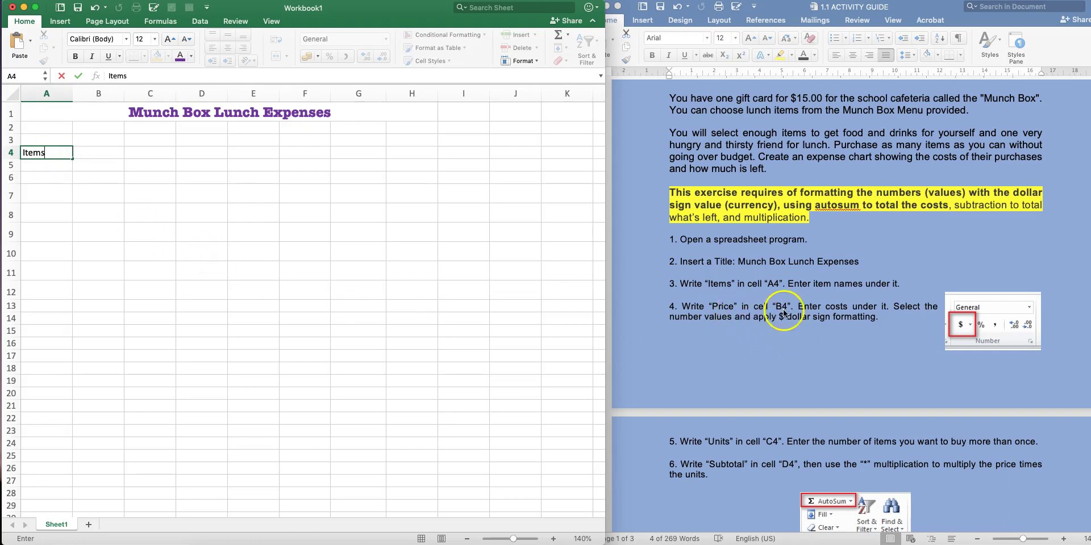
{"action": "left_click", "coordinate": [90, 151]}
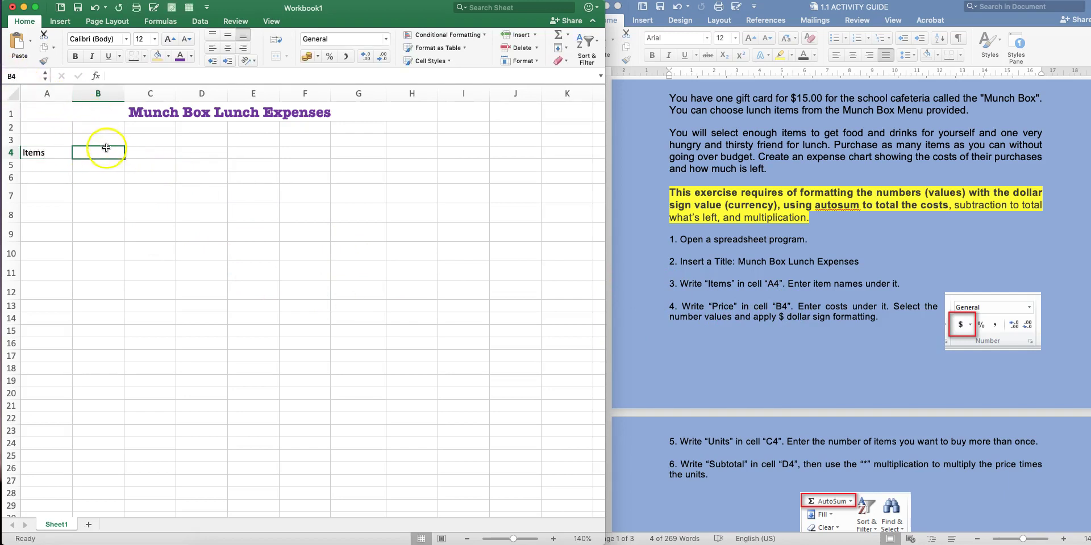
{"action": "type", "text": "Prices"}
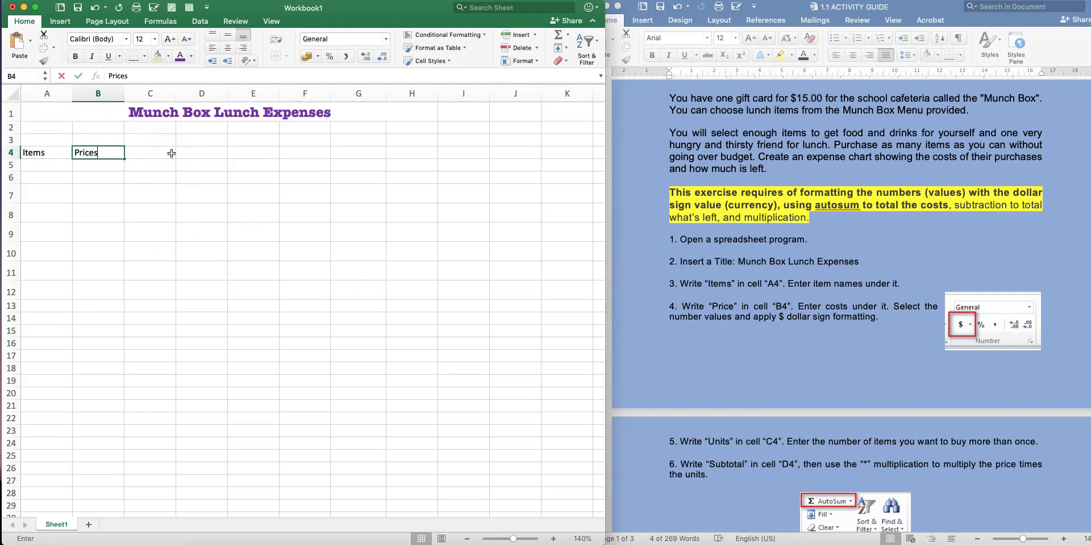
{"action": "key", "text": "Tab"}
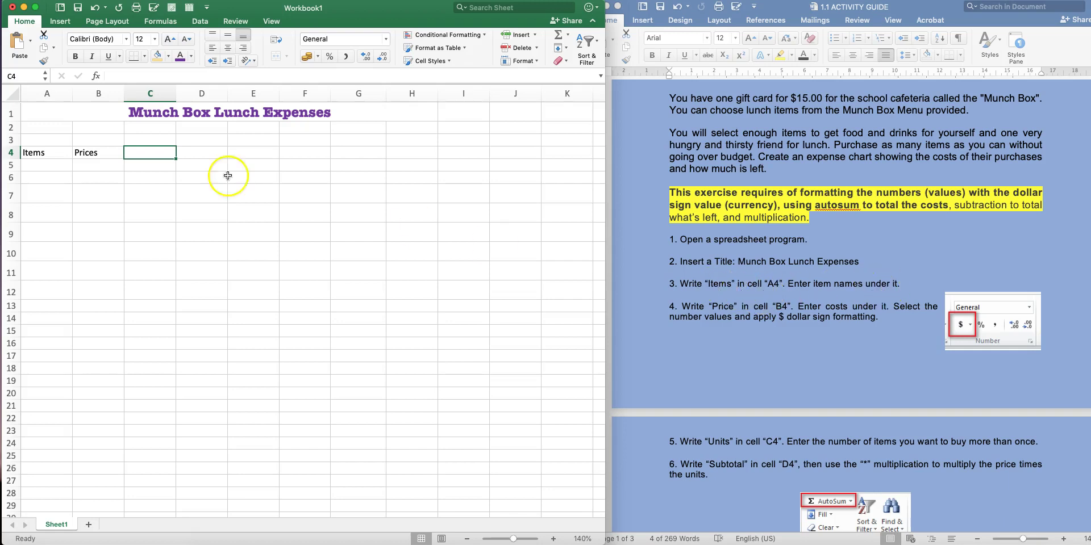
{"action": "left_click", "coordinate": [31, 163]}
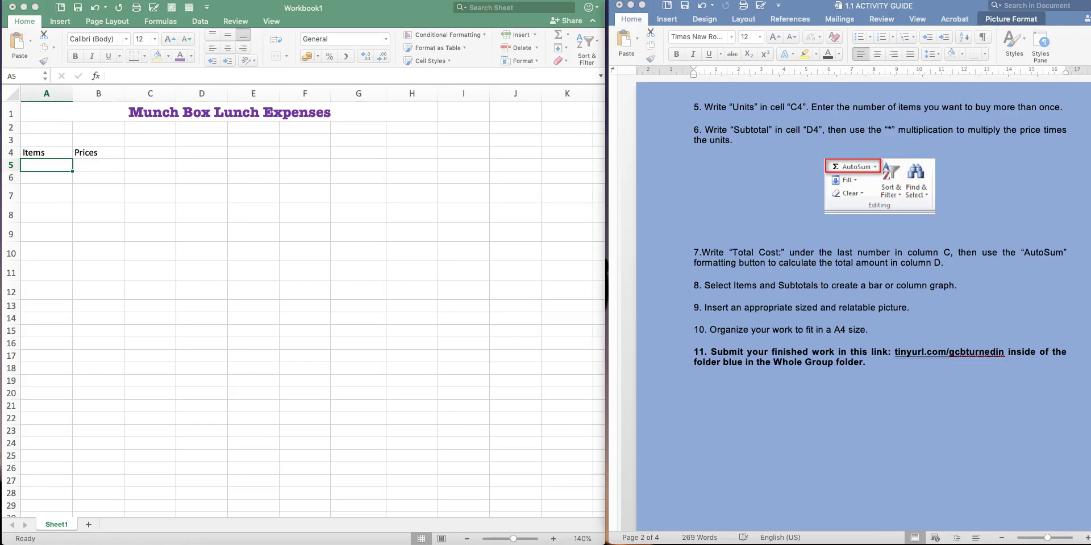
{"action": "left_click", "coordinate": [820, 314]}
{"action": "scroll", "coordinate": [819, 309], "scroll_direction": "up", "scroll_amount": 10}
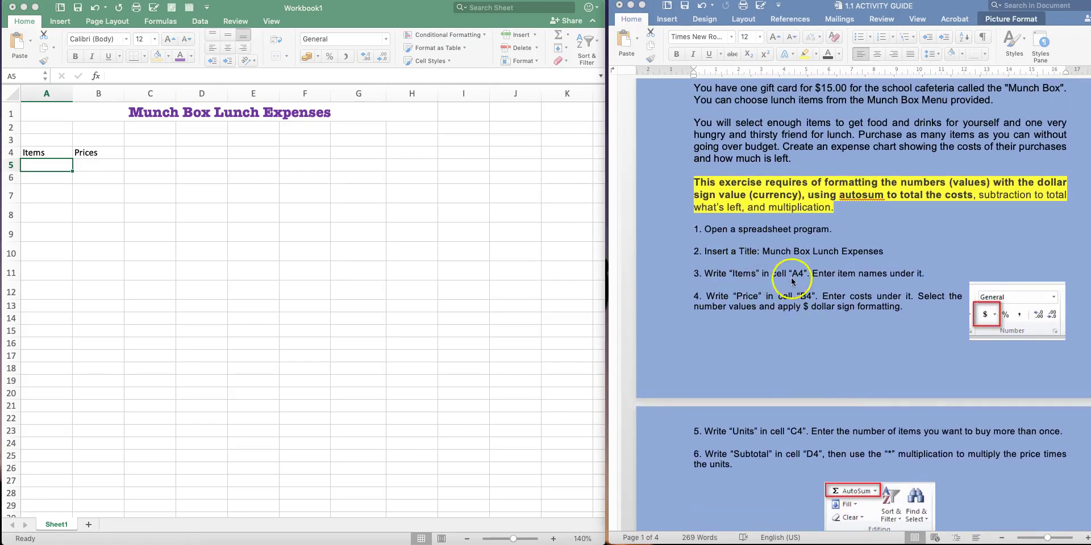
{"action": "scroll", "coordinate": [826, 313], "scroll_direction": "down", "scroll_amount": 10}
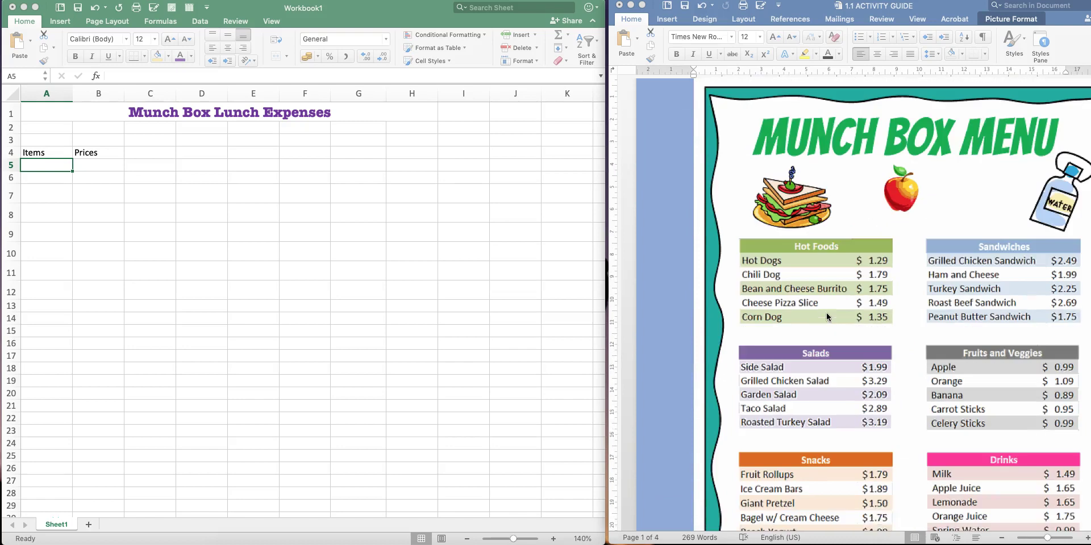
{"action": "left_click", "coordinate": [938, 209]}
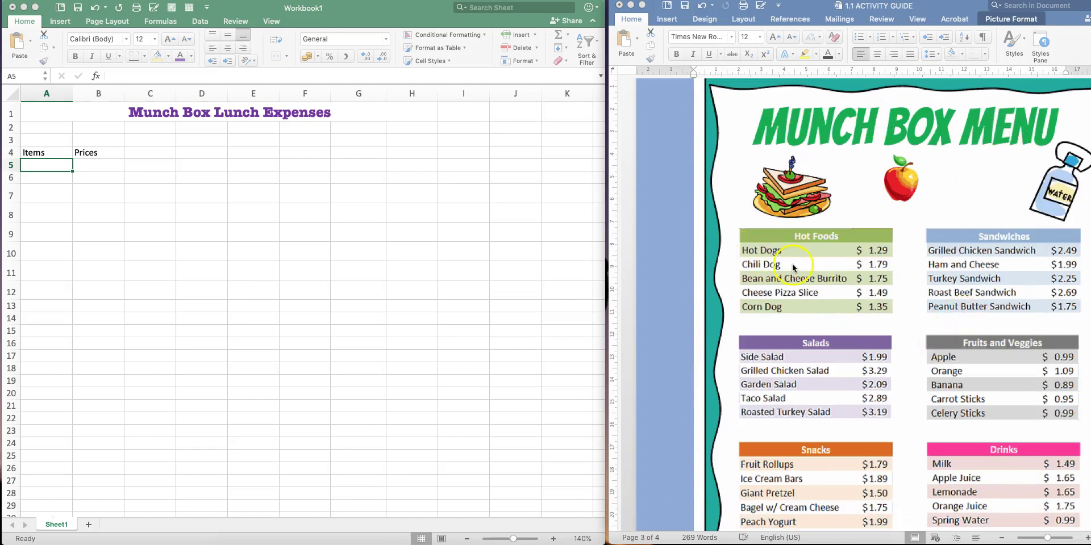
{"action": "scroll", "coordinate": [852, 305], "scroll_direction": "down", "scroll_amount": 3}
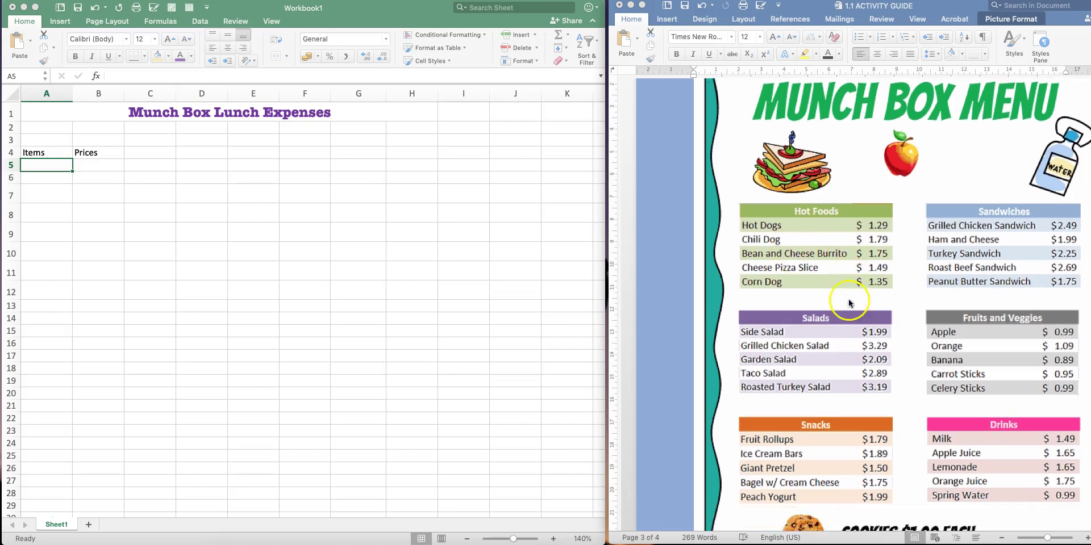
{"action": "left_click", "coordinate": [42, 163]}
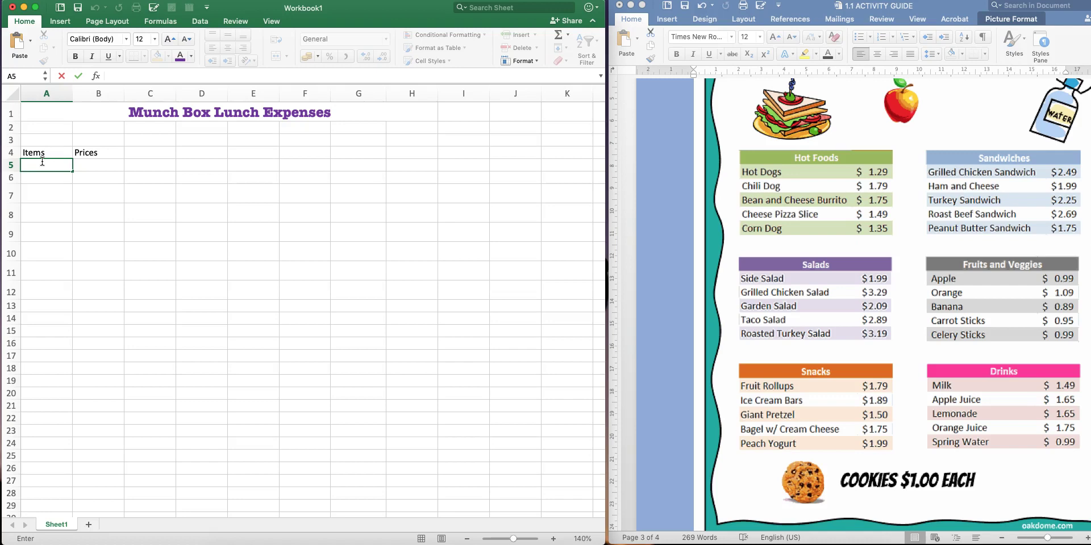
Enter Hot dog, Lemonade and Apple in A5:A7
{"action": "type", "text": "Hot dog"}
{"action": "key", "text": "Return"}
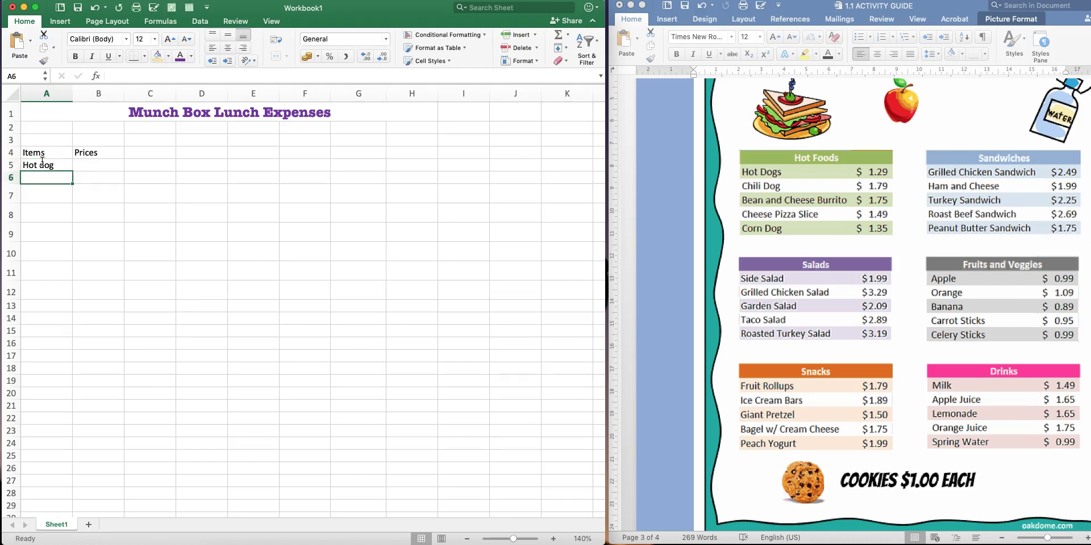
{"action": "type", "text": "Lemonade"}
{"action": "key", "text": "Return"}
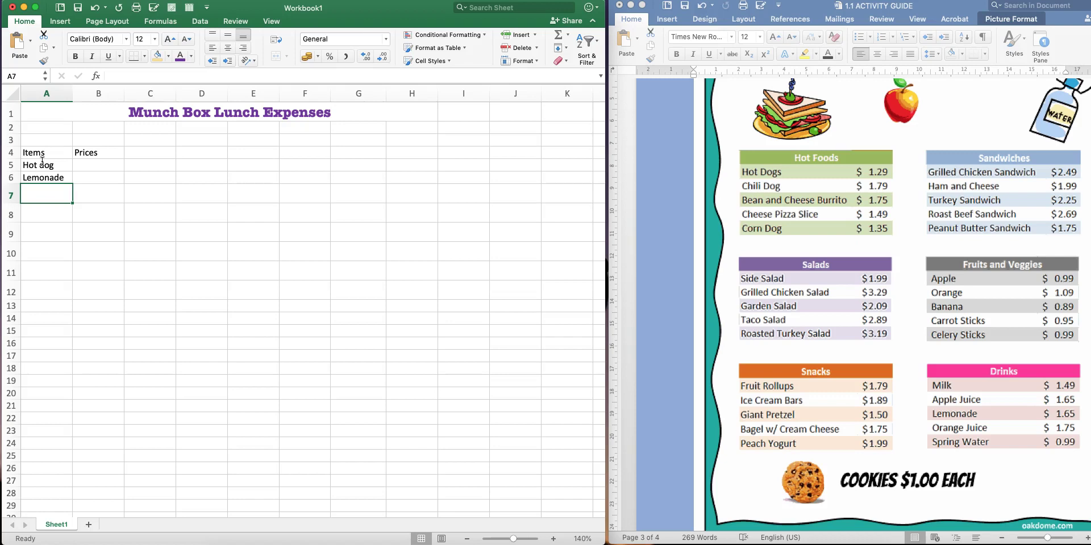
{"action": "type", "text": "Apple"}
{"action": "key", "text": "Return"}
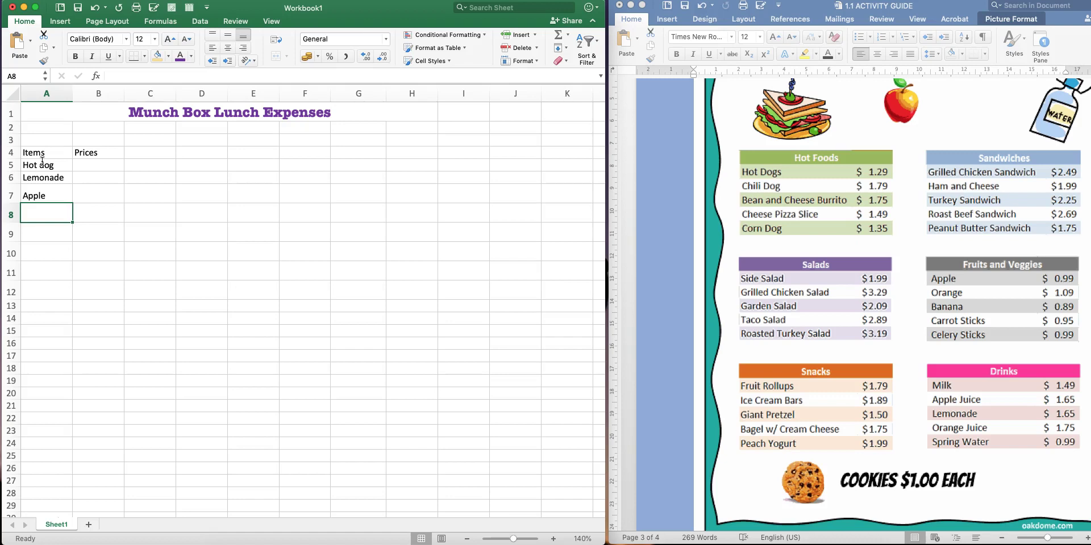
Add Cheese Pizza Slice and Ice Cream Bars in A8:A9
{"action": "type", "text": "Cheese"}
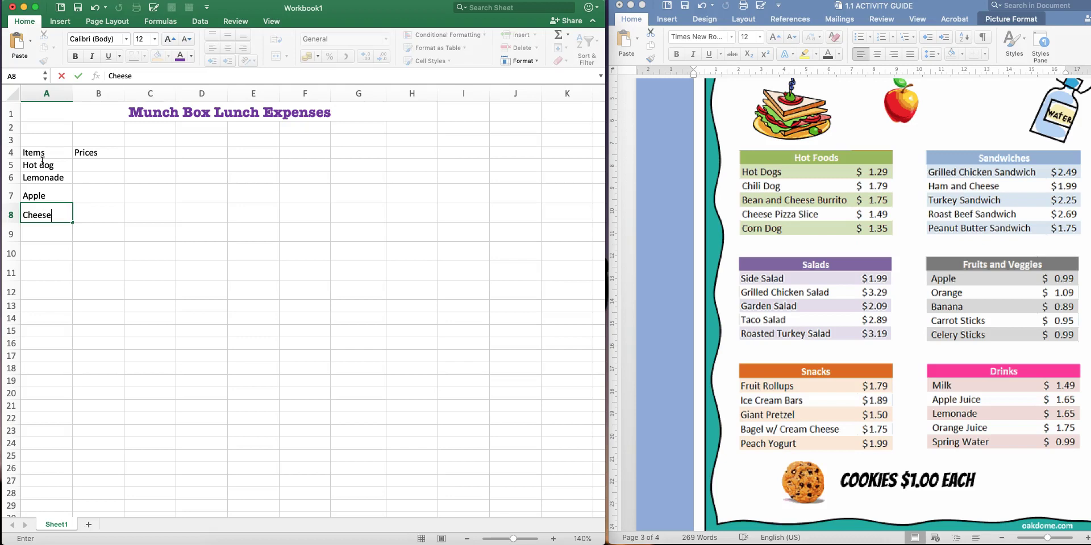
{"action": "type", "text": " Pizza Slice"}
{"action": "key", "text": "Return"}
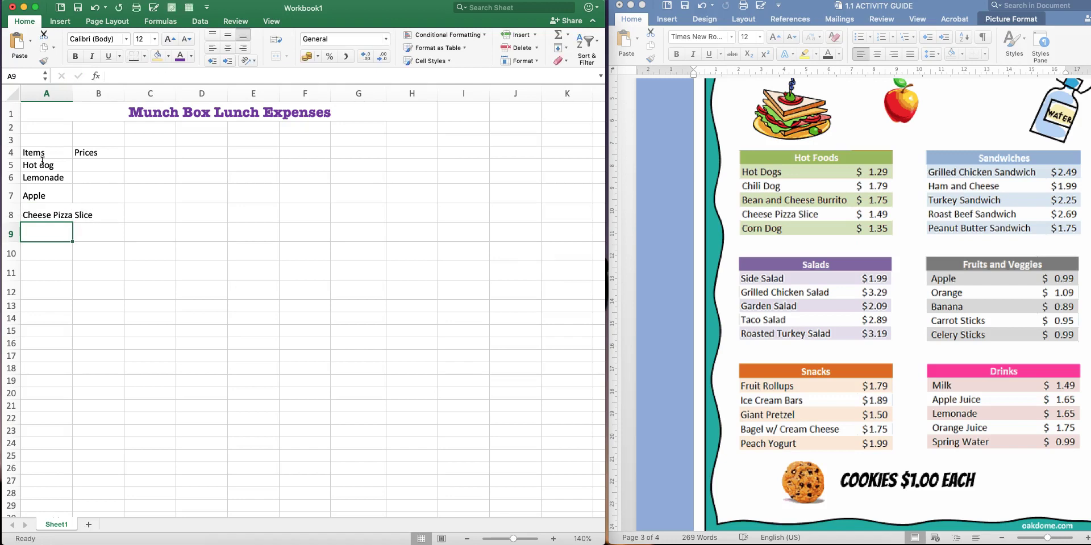
{"action": "key", "text": "Up"}
{"action": "key", "text": "Up"}
{"action": "key", "text": "Up"}
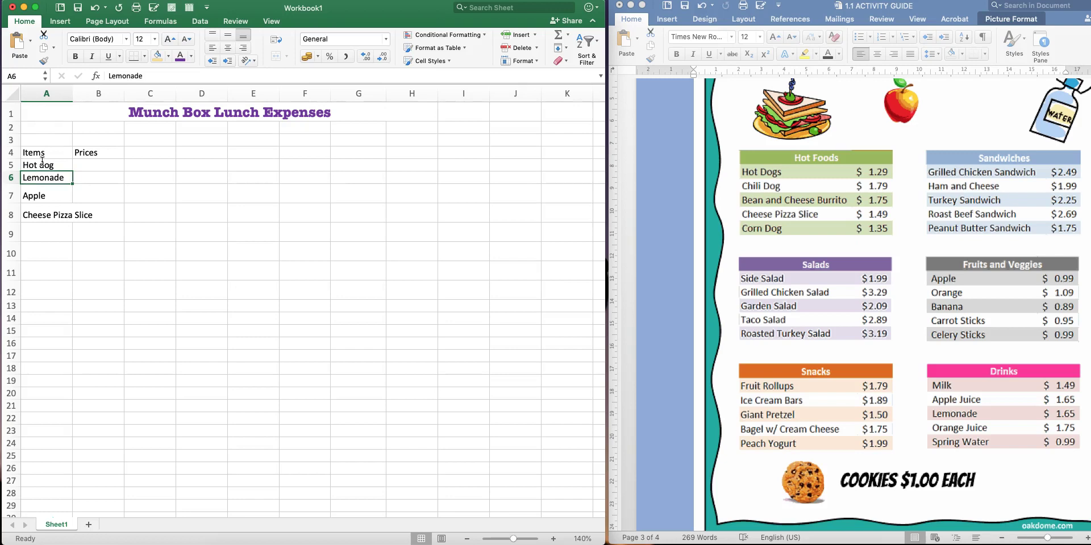
{"action": "key", "text": "Down"}
{"action": "key", "text": "Down"}
{"action": "key", "text": "Down"}
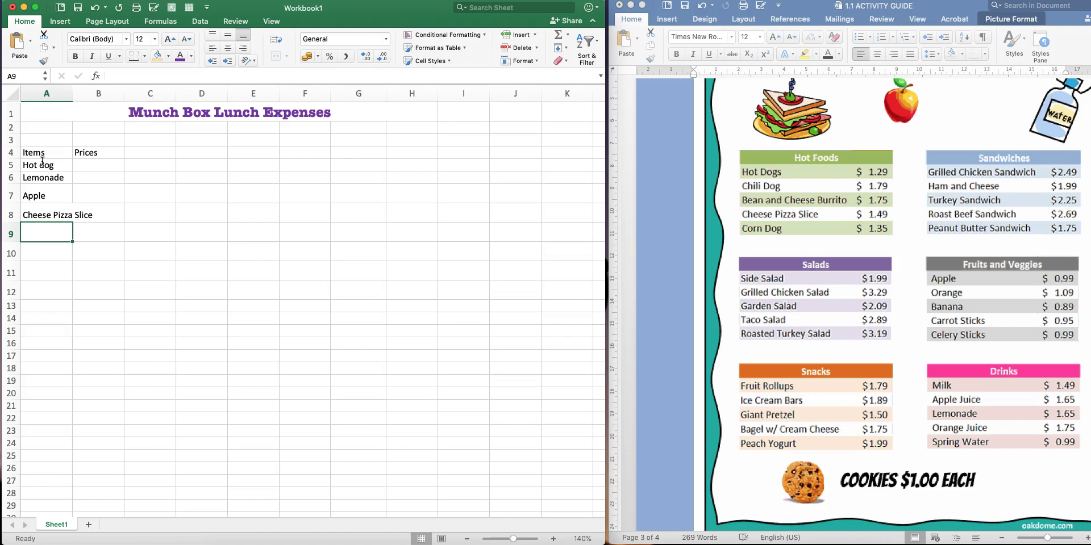
{"action": "type", "text": "Ice"}
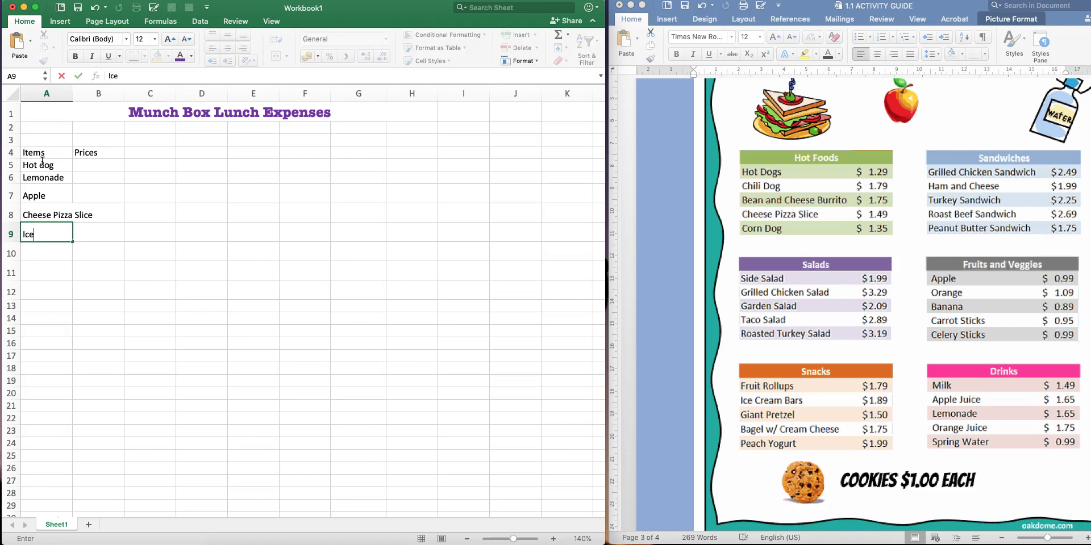
{"action": "type", "text": " Cream Bars"}
{"action": "key", "text": "Return"}
{"action": "scroll", "coordinate": [40, 153], "scroll_direction": "down", "scroll_amount": 1}
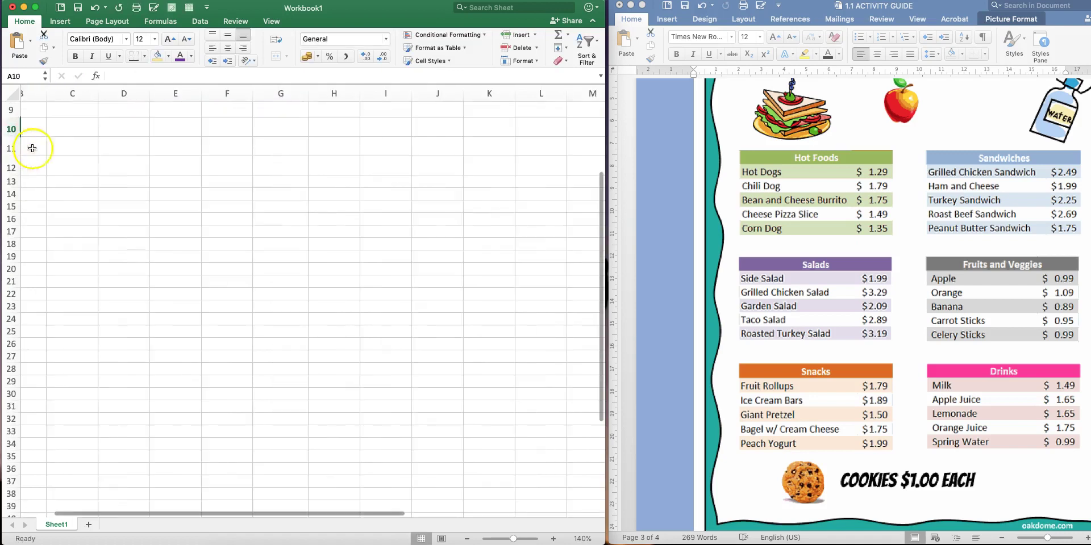
{"action": "scroll", "coordinate": [166, 182], "scroll_direction": "up", "scroll_amount": 1}
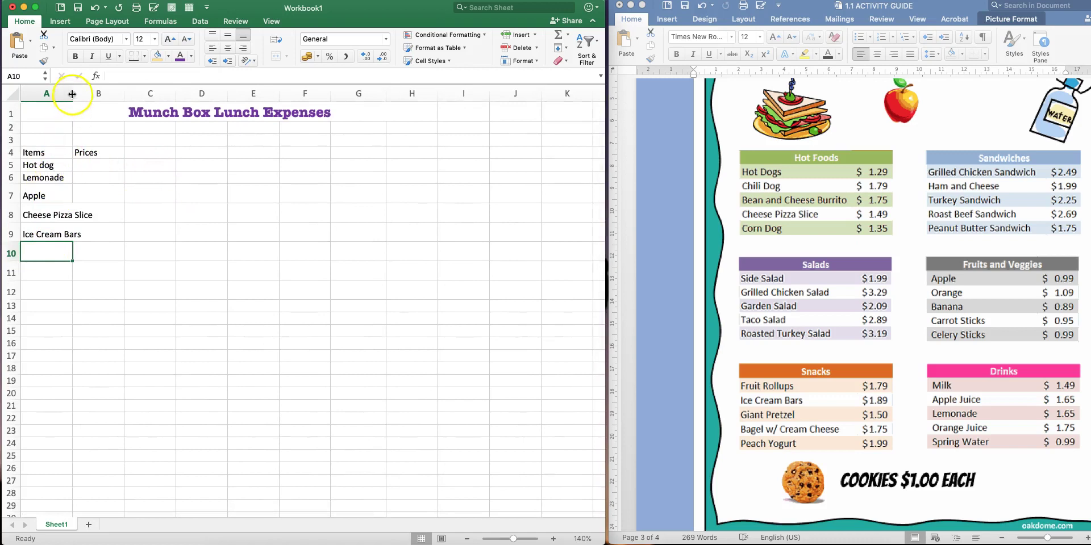
Widen column A to fit the item names and reset the item rows to normal height
{"action": "left_click_drag", "start_coordinate": [73, 93], "coordinate": [96, 93]}
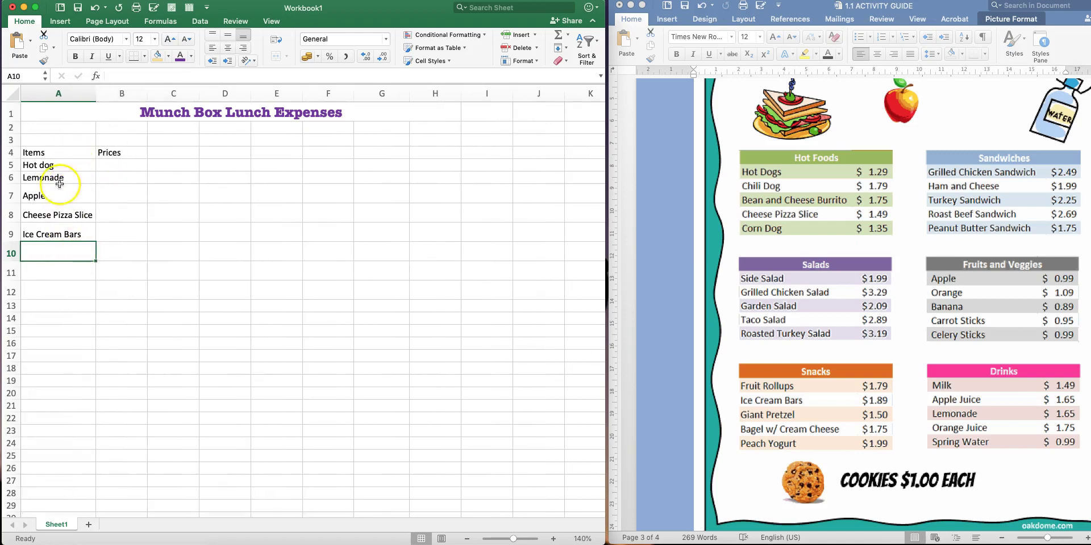
{"action": "left_click_drag", "start_coordinate": [10, 202], "coordinate": [8, 229]}
{"action": "left_click", "coordinate": [152, 237]}
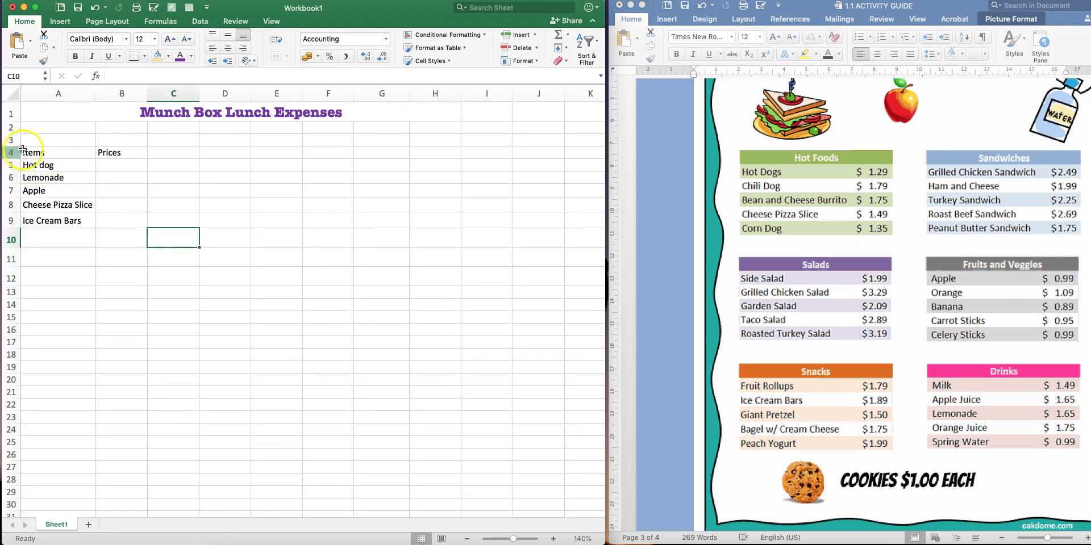
{"action": "left_click_drag", "start_coordinate": [37, 165], "coordinate": [44, 216]}
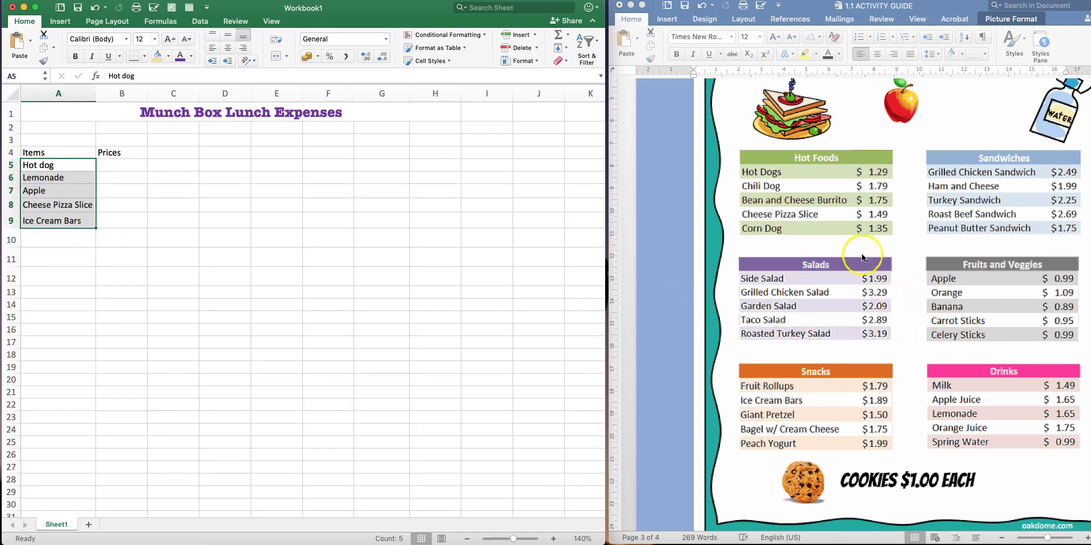
{"action": "scroll", "coordinate": [833, 245], "scroll_direction": "up", "scroll_amount": 5}
{"action": "scroll", "coordinate": [833, 245], "scroll_direction": "up", "scroll_amount": 10}
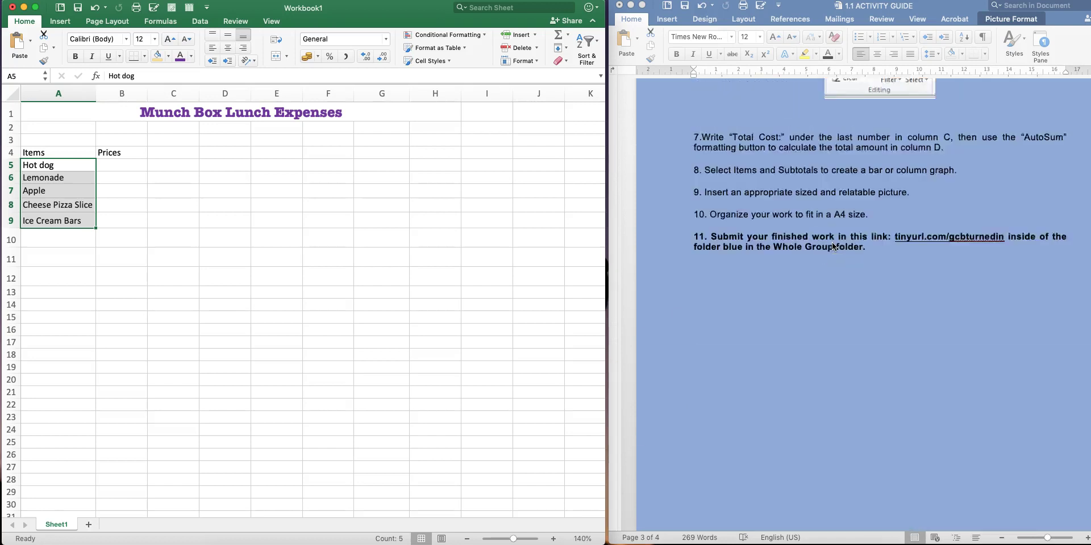
{"action": "scroll", "coordinate": [833, 246], "scroll_direction": "up", "scroll_amount": 3}
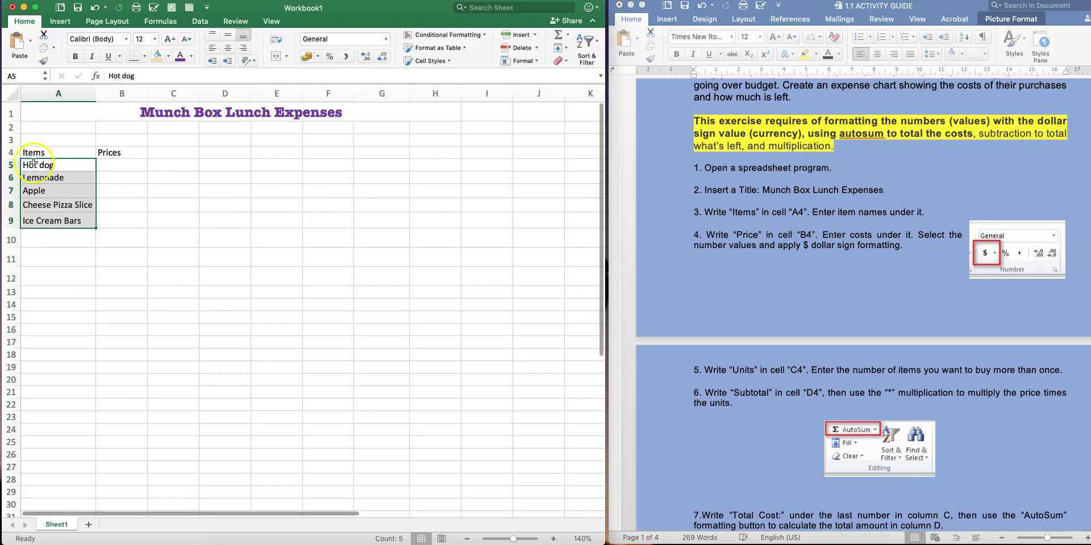
{"action": "left_click_drag", "start_coordinate": [38, 165], "coordinate": [44, 220]}
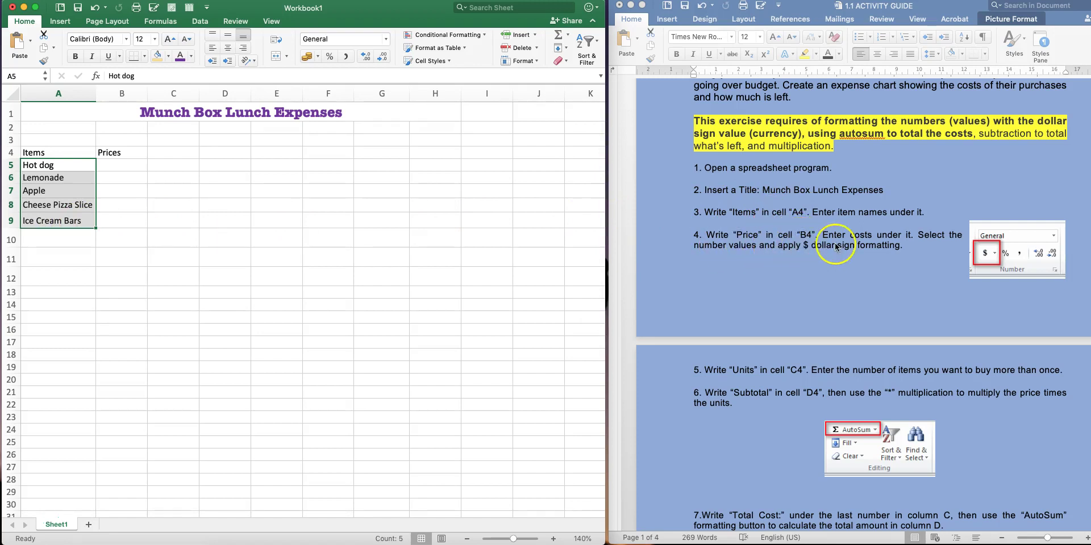
{"action": "left_click", "coordinate": [243, 215]}
{"action": "left_click_drag", "start_coordinate": [114, 164], "coordinate": [115, 217]}
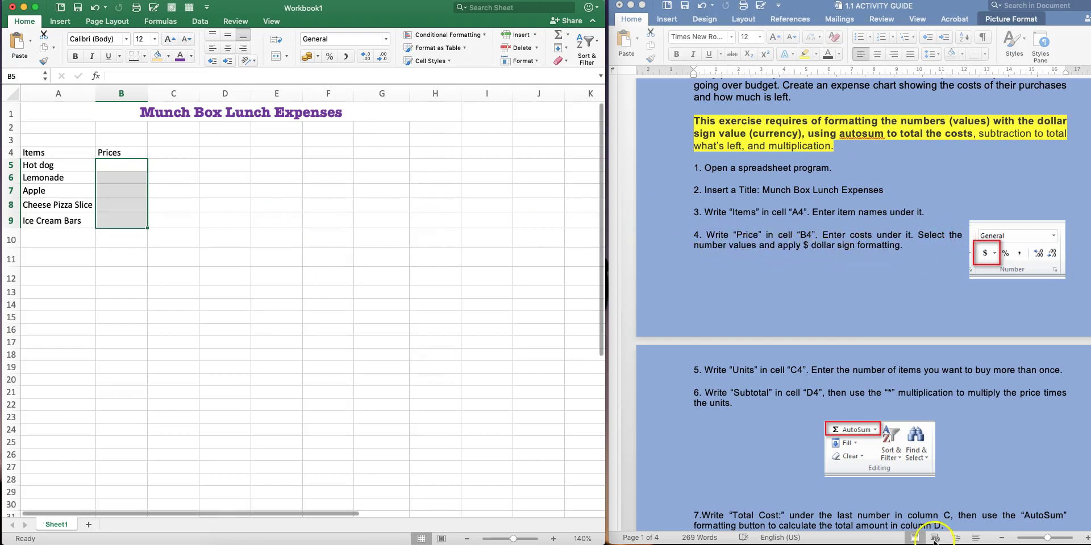
{"action": "left_click", "coordinate": [114, 163]}
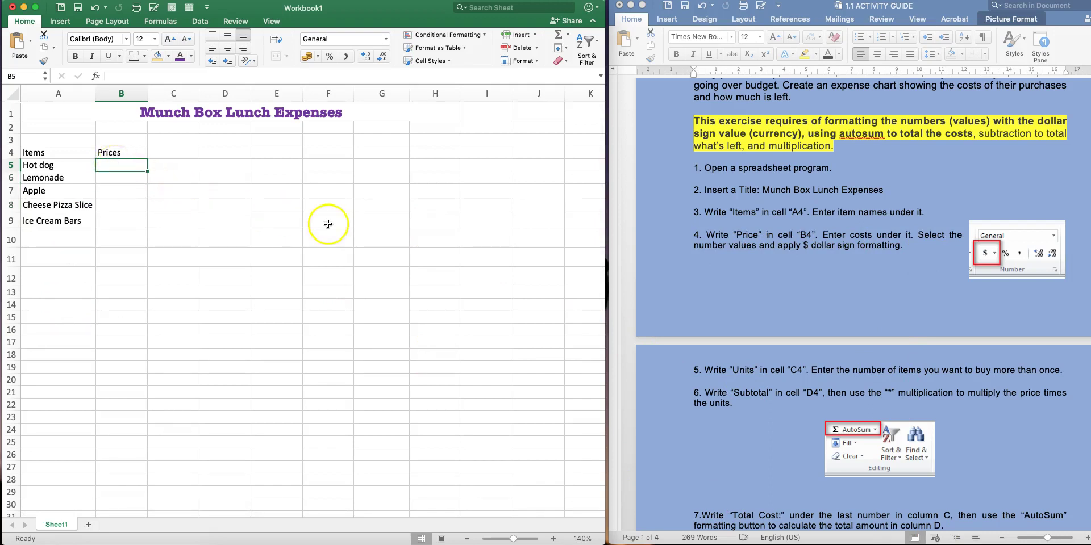
Enter prices 1.29, 1.65, 0.99, 1.49 and 1.89 in B5:B9 and select them
{"action": "scroll", "coordinate": [865, 379], "scroll_direction": "down", "scroll_amount": 15}
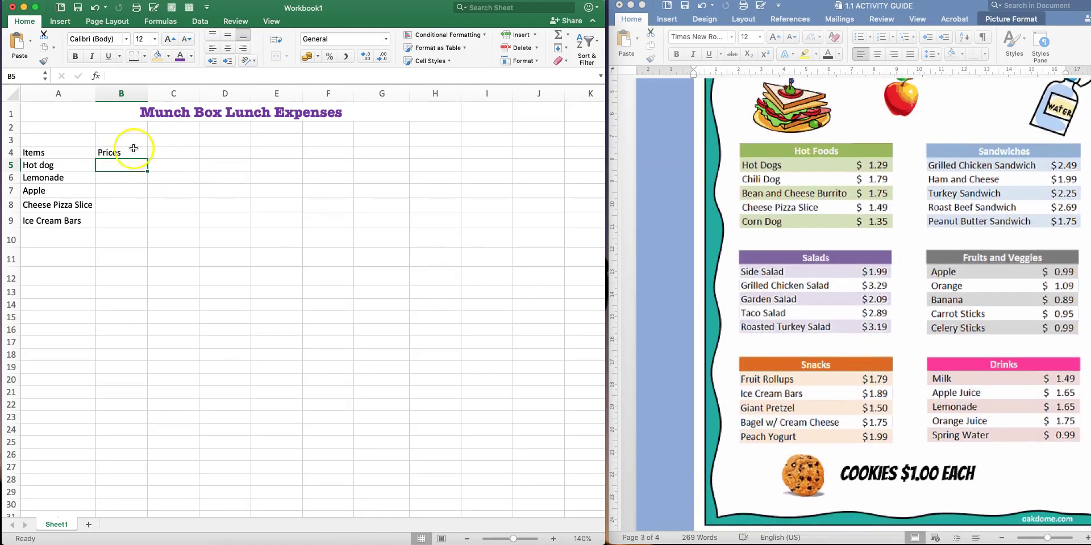
{"action": "double_click", "coordinate": [117, 163]}
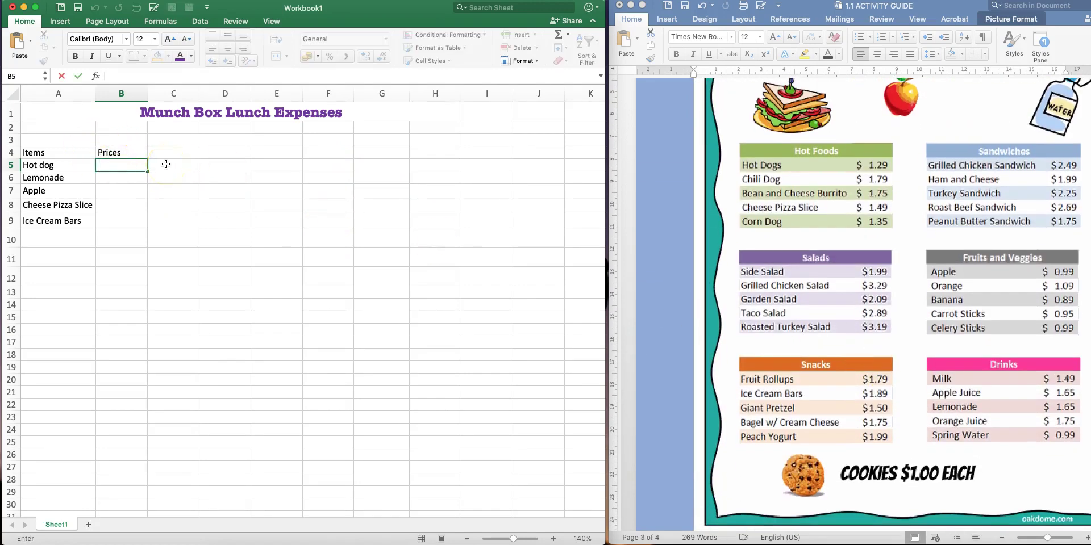
{"action": "type", "text": "1.29"}
{"action": "key", "text": "Return"}
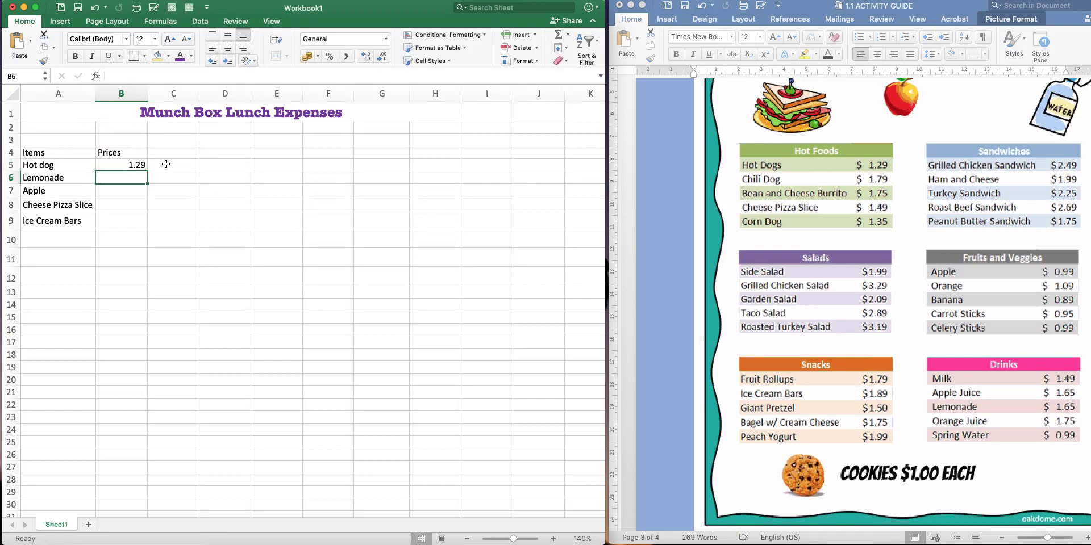
{"action": "type", "text": "1.65"}
{"action": "key", "text": "Return"}
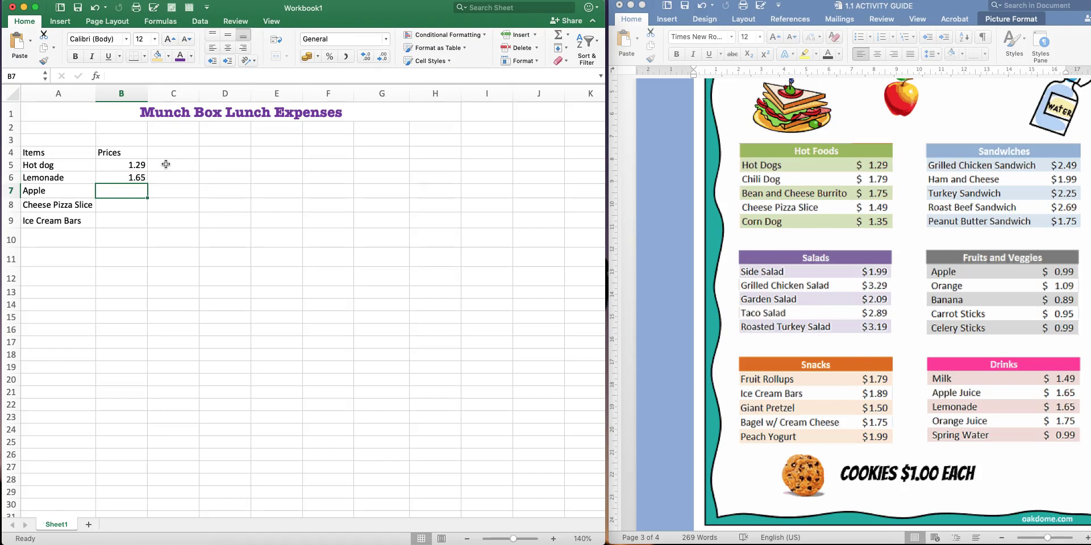
{"action": "type", "text": "0.99"}
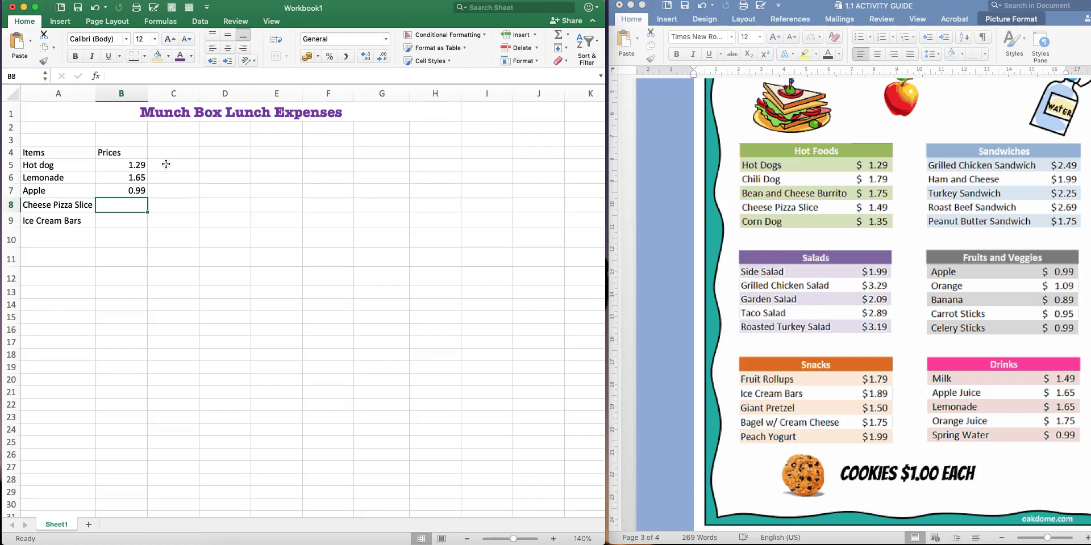
{"action": "type", "text": "."}
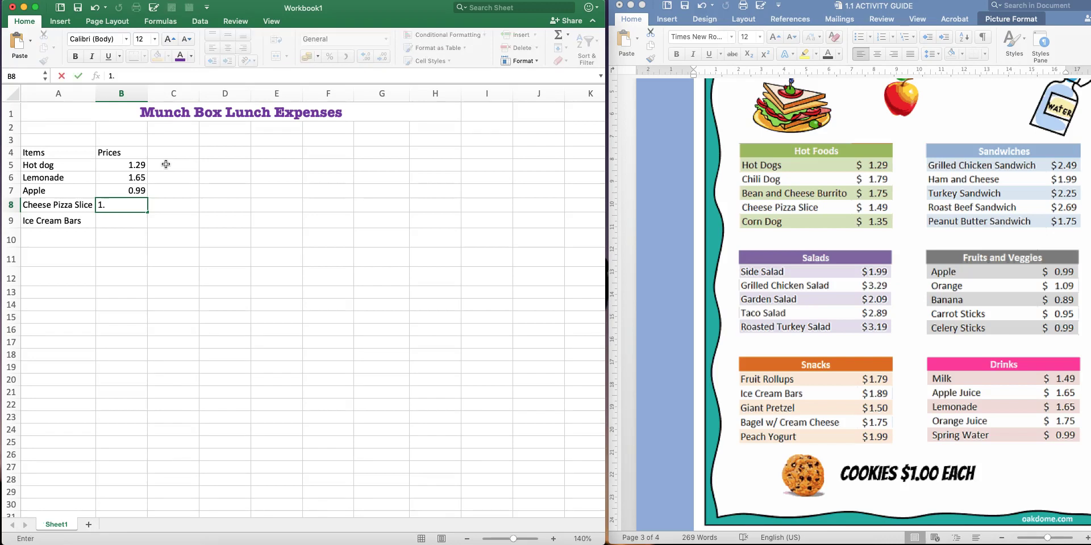
{"action": "type", "text": "49"}
{"action": "key", "text": "Return"}
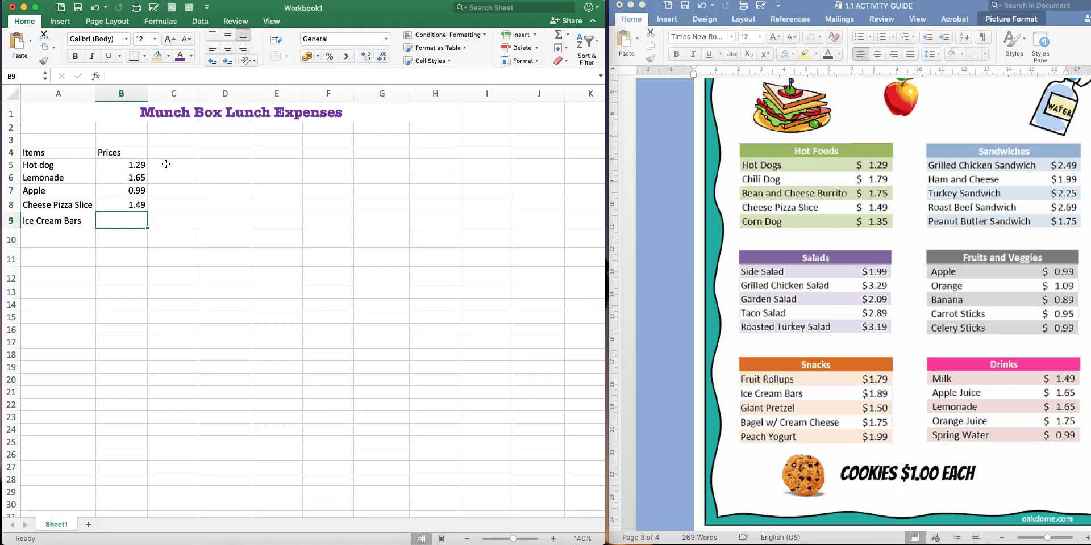
{"action": "type", "text": "1.89"}
{"action": "key", "text": "Return"}
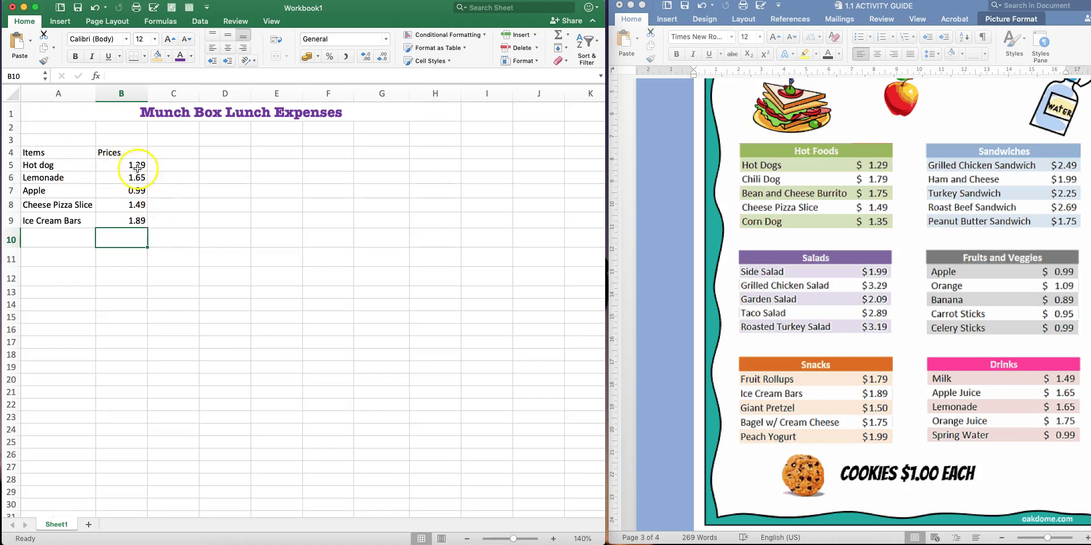
{"action": "left_click_drag", "start_coordinate": [114, 165], "coordinate": [135, 221]}
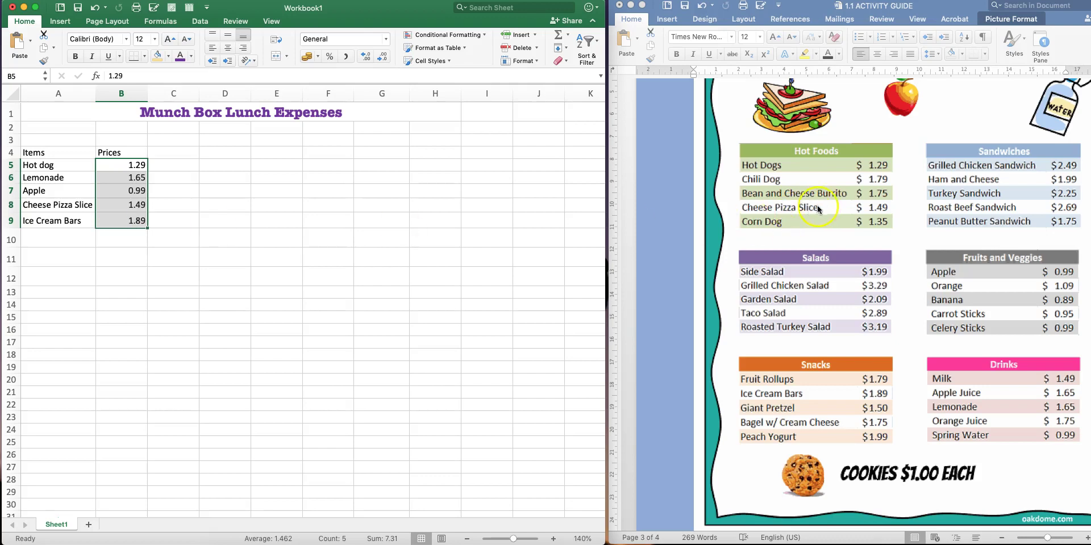
Apply dollar Accounting format, $ English (Colombia), to the prices in B5:B9
{"action": "scroll", "coordinate": [820, 205], "scroll_direction": "up", "scroll_amount": 10}
{"action": "scroll", "coordinate": [823, 209], "scroll_direction": "up", "scroll_amount": 15}
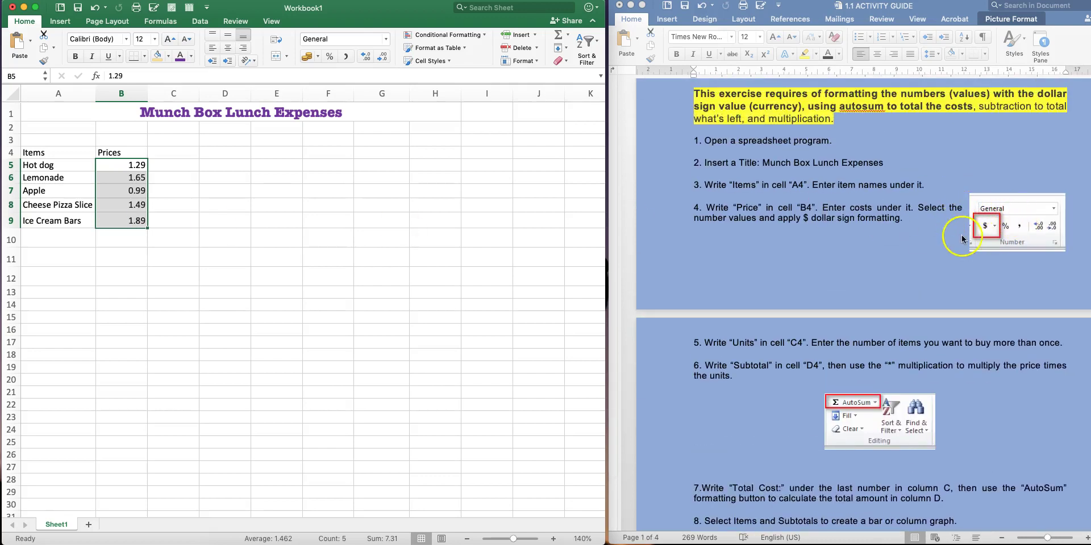
{"action": "left_click", "coordinate": [117, 221]}
{"action": "left_click", "coordinate": [117, 162]}
{"action": "left_click_drag", "start_coordinate": [118, 173], "coordinate": [124, 219]}
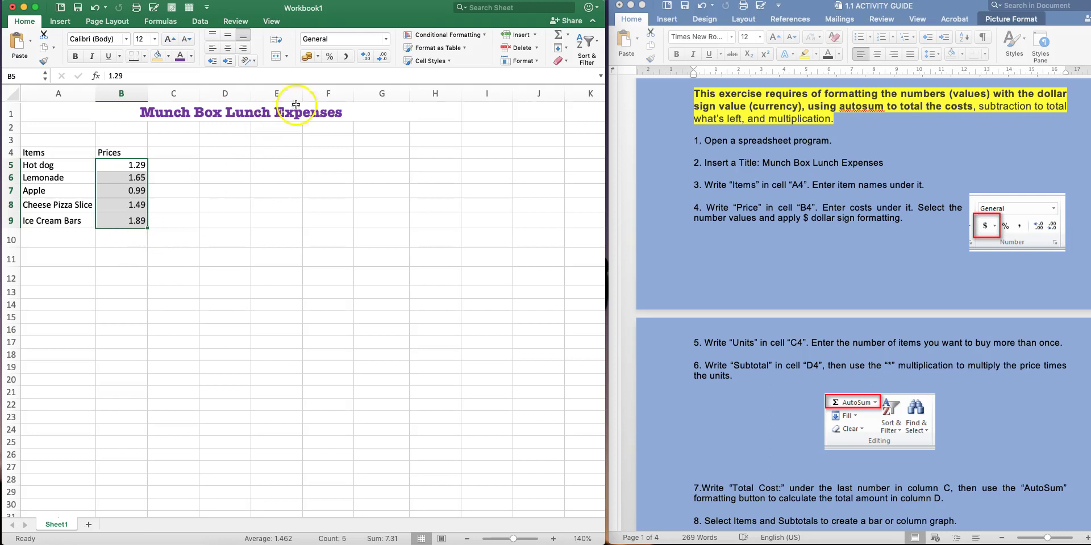
{"action": "left_click", "coordinate": [313, 57]}
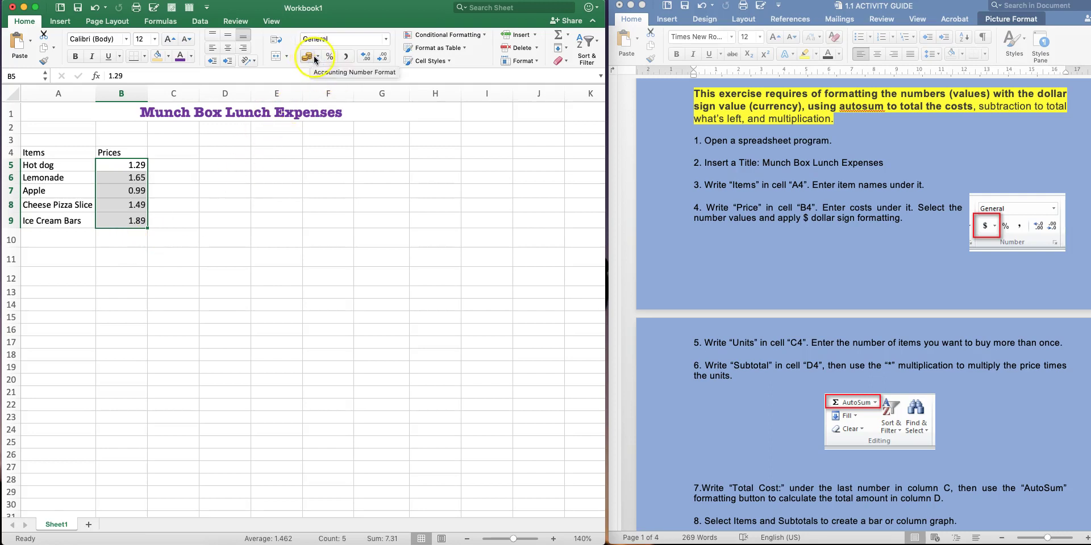
{"action": "left_click", "coordinate": [319, 57]}
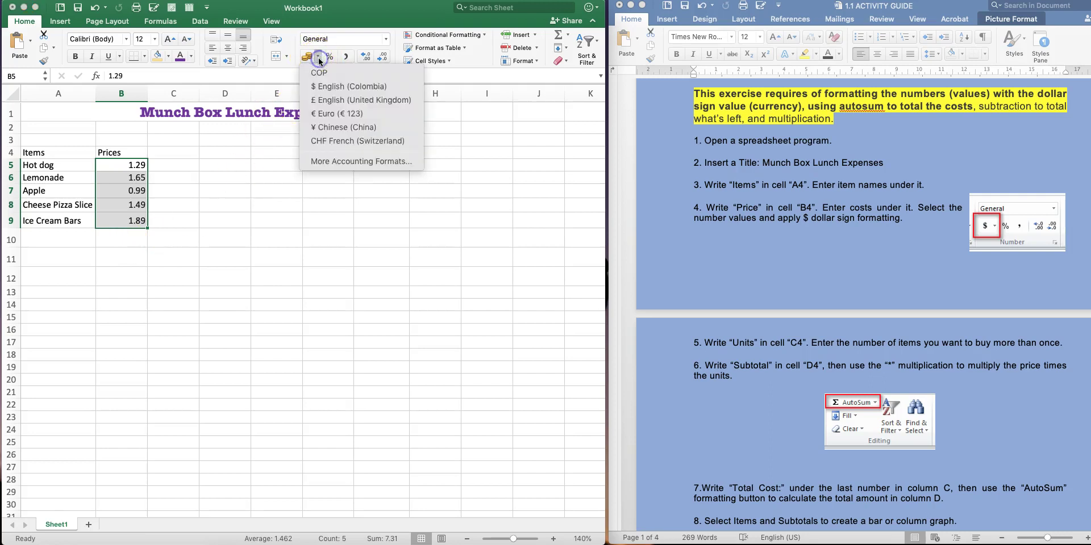
{"action": "left_click", "coordinate": [316, 91]}
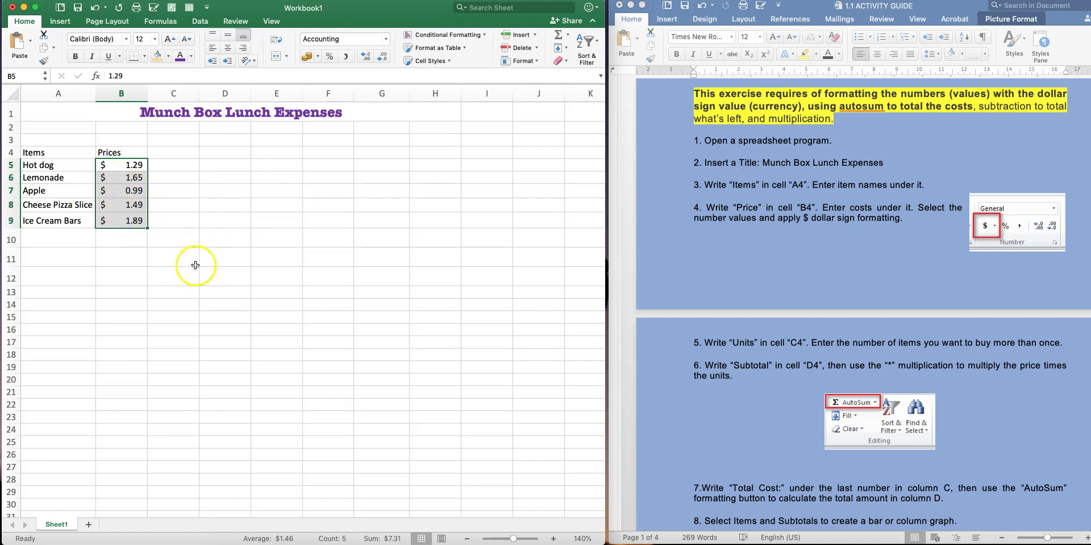
{"action": "scroll", "coordinate": [779, 260], "scroll_direction": "down", "scroll_amount": 2}
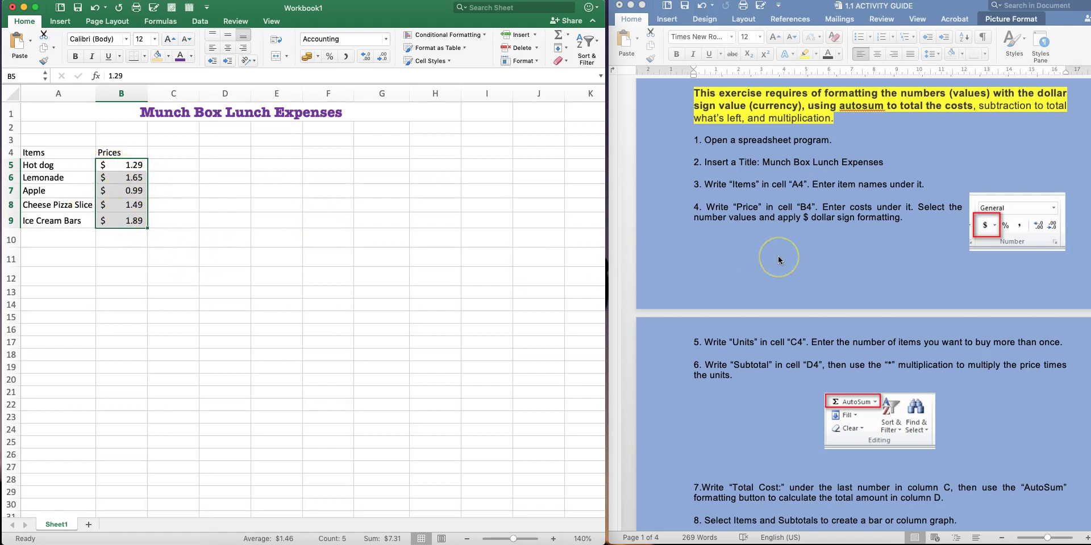
{"action": "scroll", "coordinate": [778, 260], "scroll_direction": "down", "scroll_amount": 4}
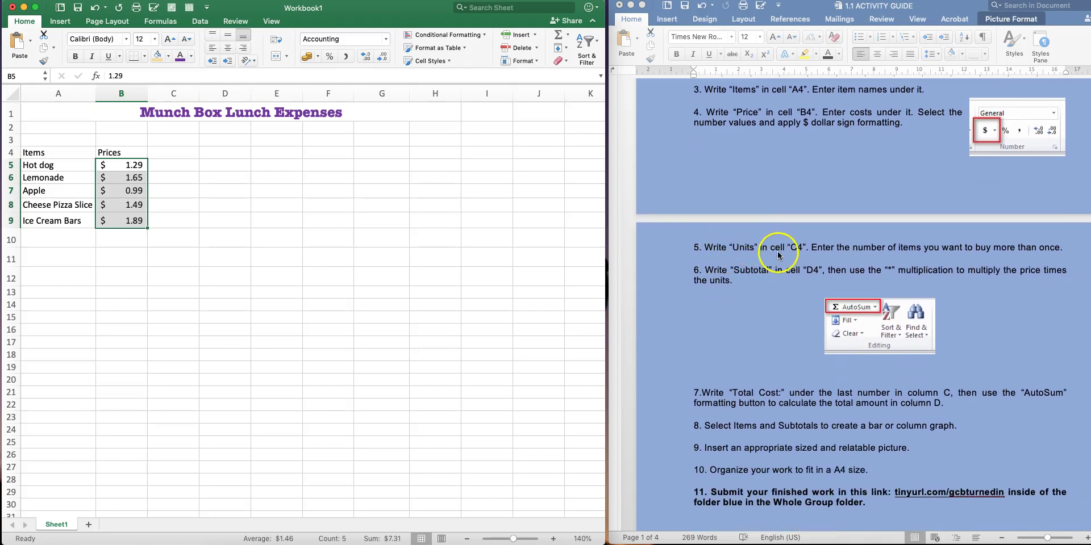
Add the Units heading in C4 with counts 1, 2 and 2 in C5:C7
{"action": "left_click", "coordinate": [186, 149]}
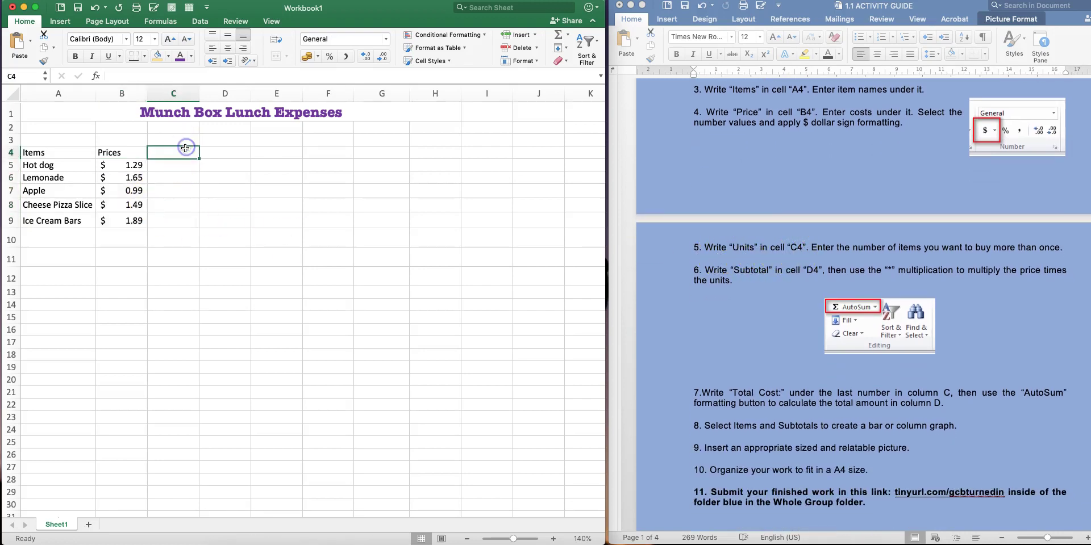
{"action": "key", "text": "Return"}
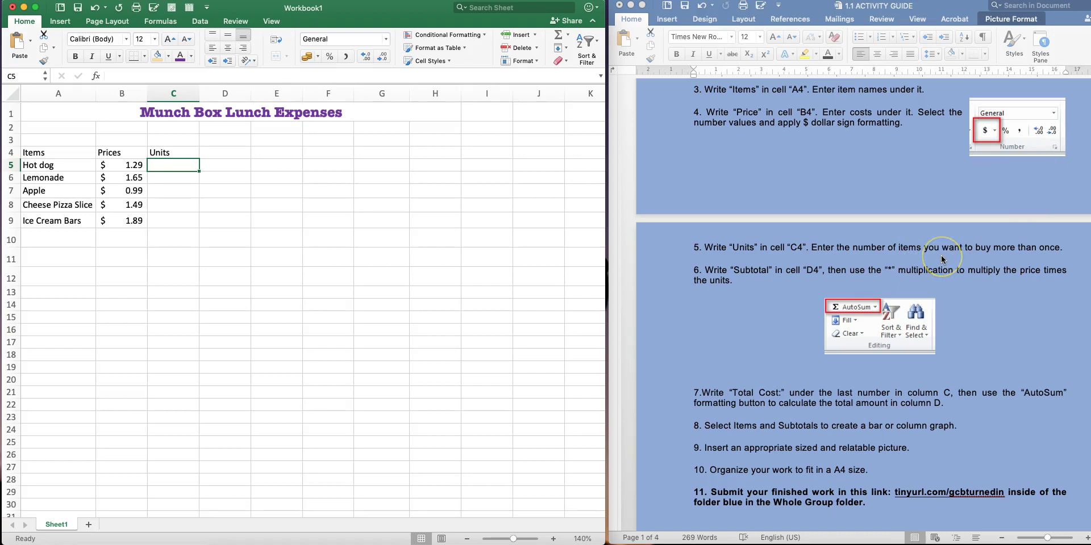
{"action": "left_click", "coordinate": [179, 166]}
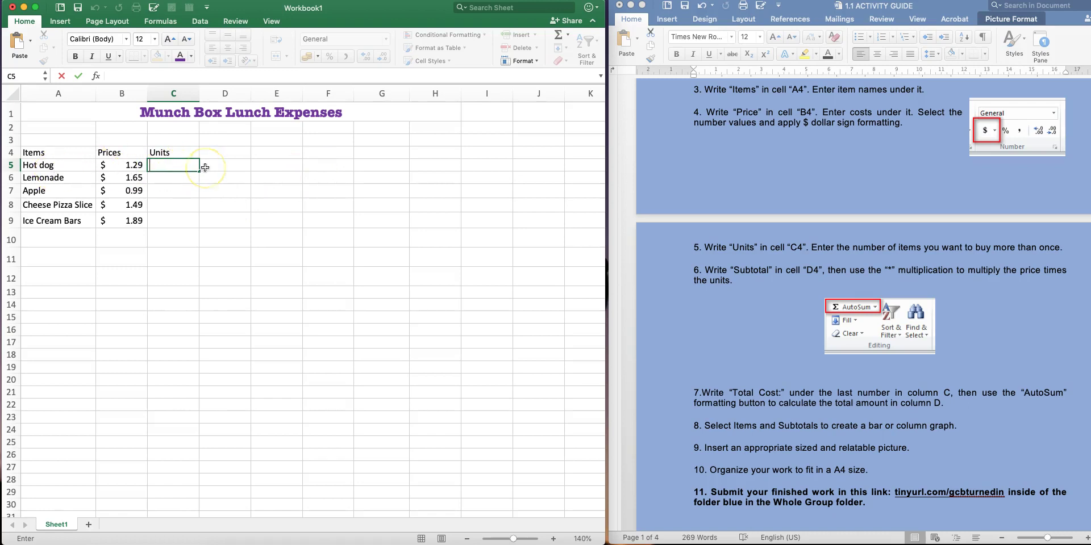
{"action": "key", "text": "Return"}
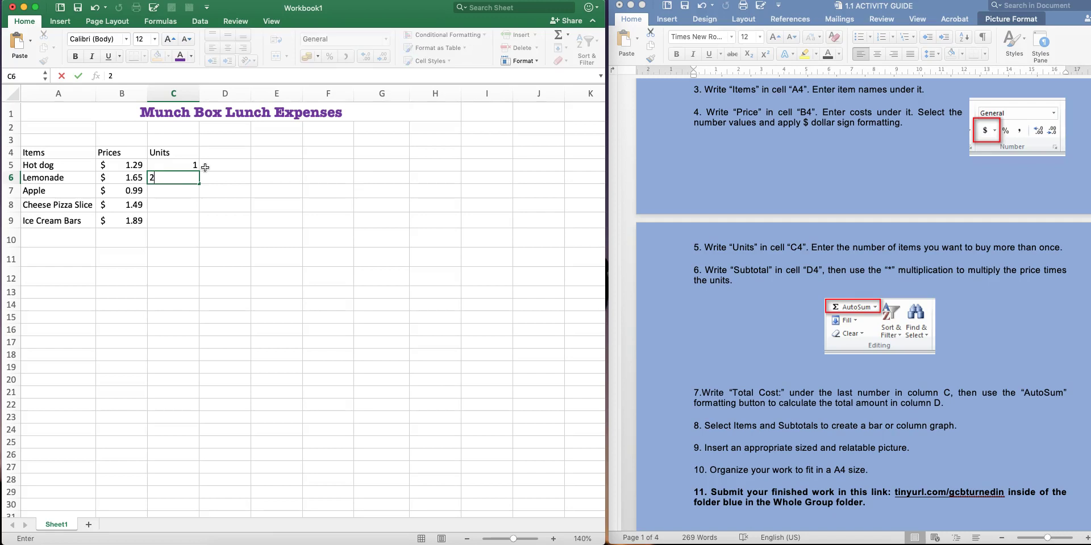
{"action": "key", "text": "Return"}
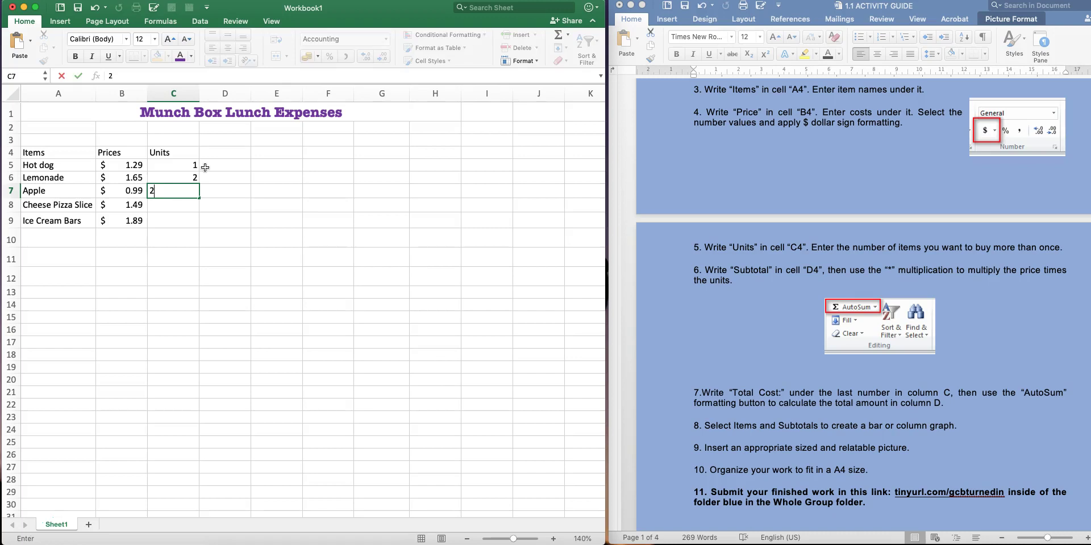
{"action": "key", "text": "Return"}
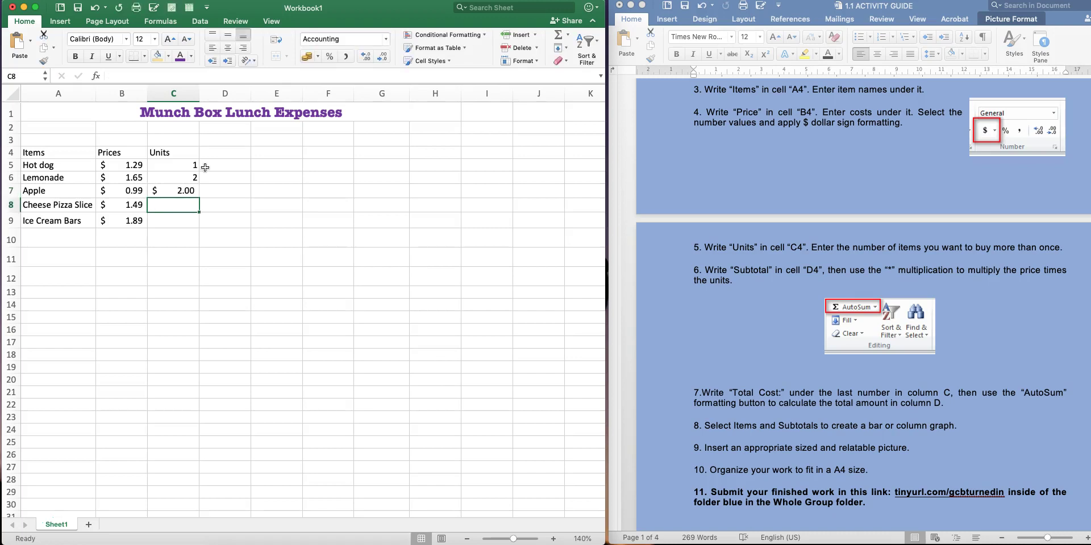
Enter 1 for Cheese Pizza Slice and clear the dollar formatting from C7:C8
{"action": "left_click", "coordinate": [187, 192]}
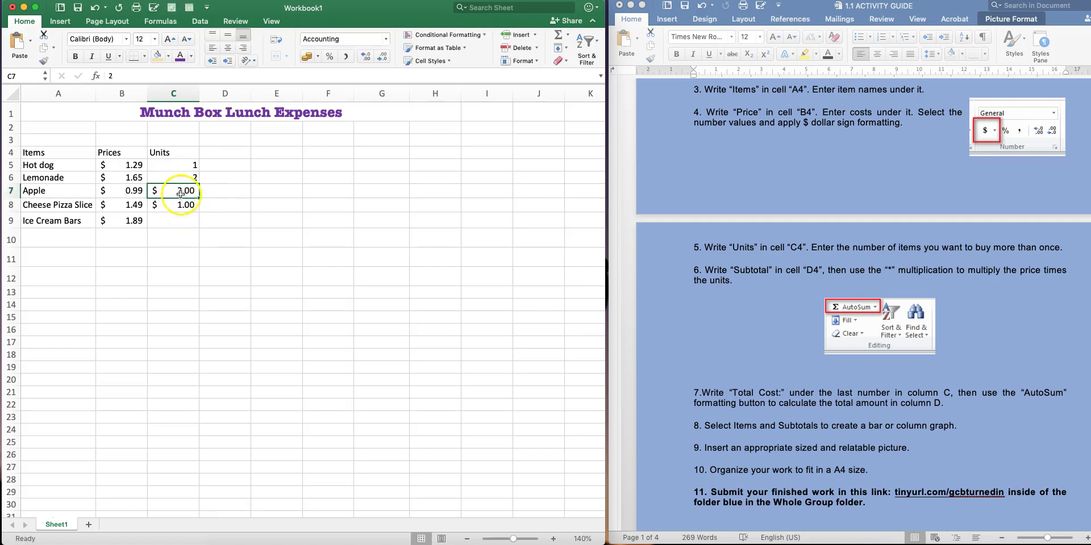
{"action": "left_click_drag", "start_coordinate": [187, 191], "coordinate": [185, 205]}
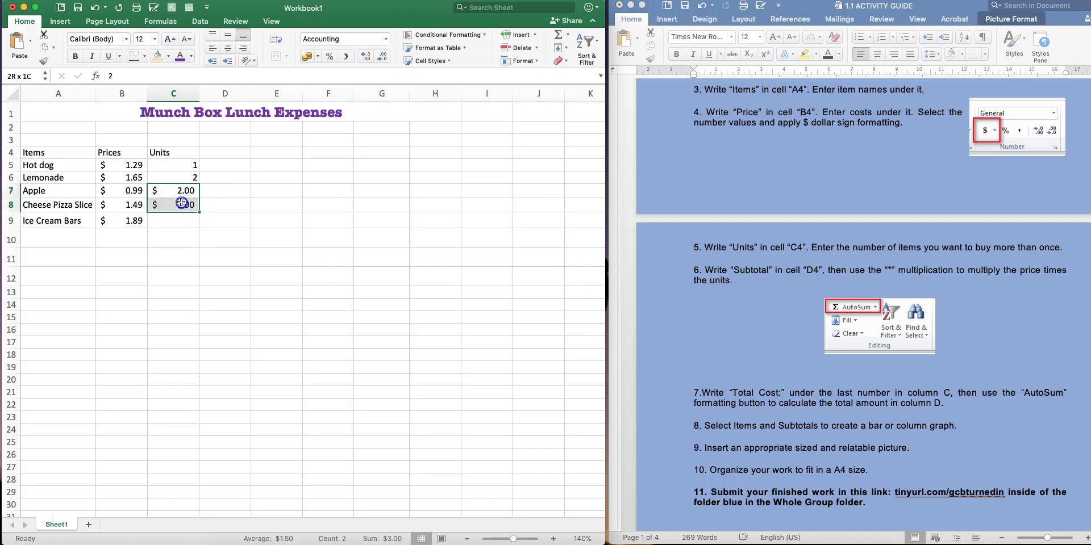
{"action": "left_click", "coordinate": [317, 57]}
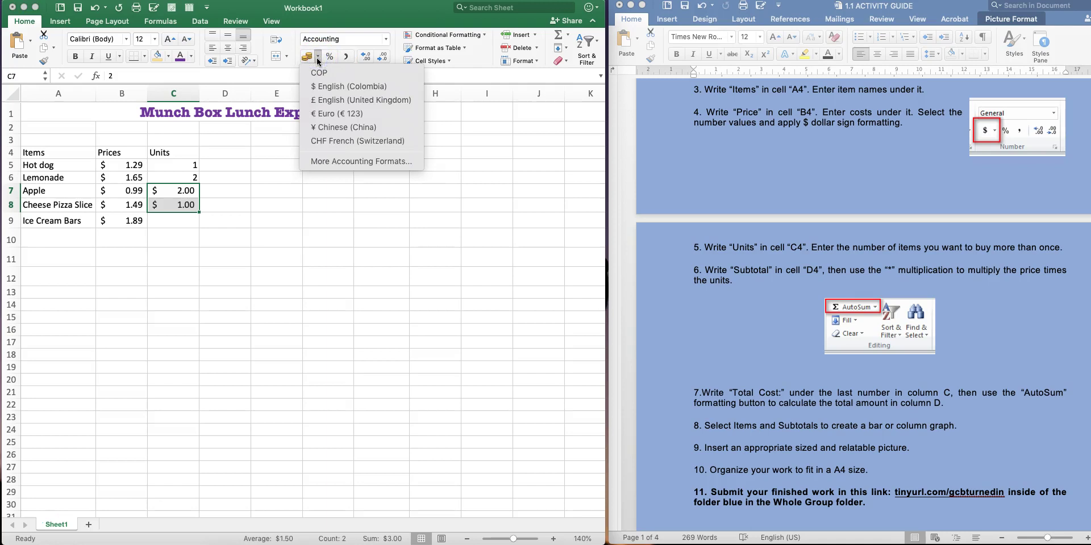
{"action": "left_click", "coordinate": [538, 135]}
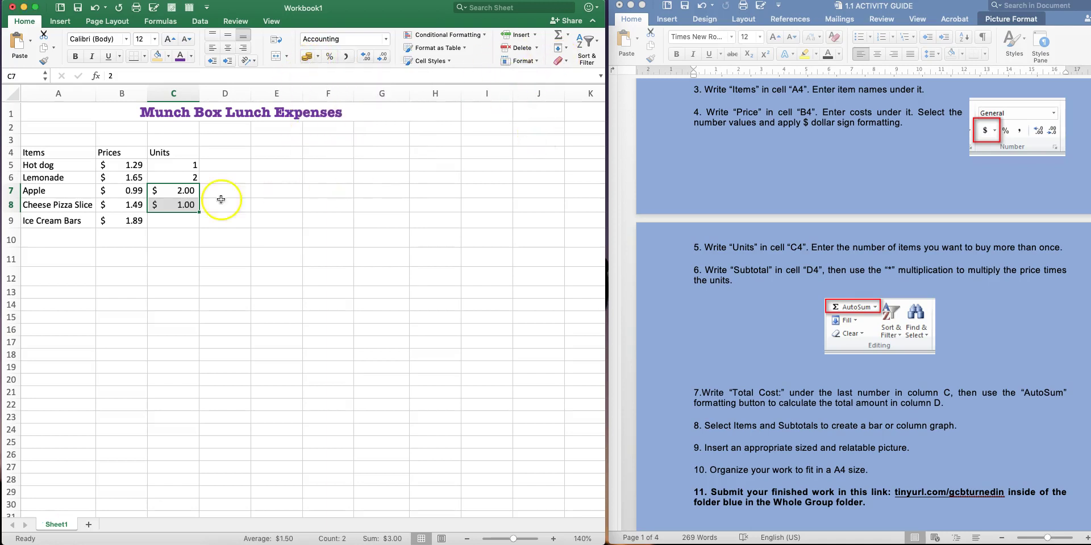
{"action": "left_click", "coordinate": [183, 233]}
{"action": "left_click_drag", "start_coordinate": [175, 188], "coordinate": [175, 202]}
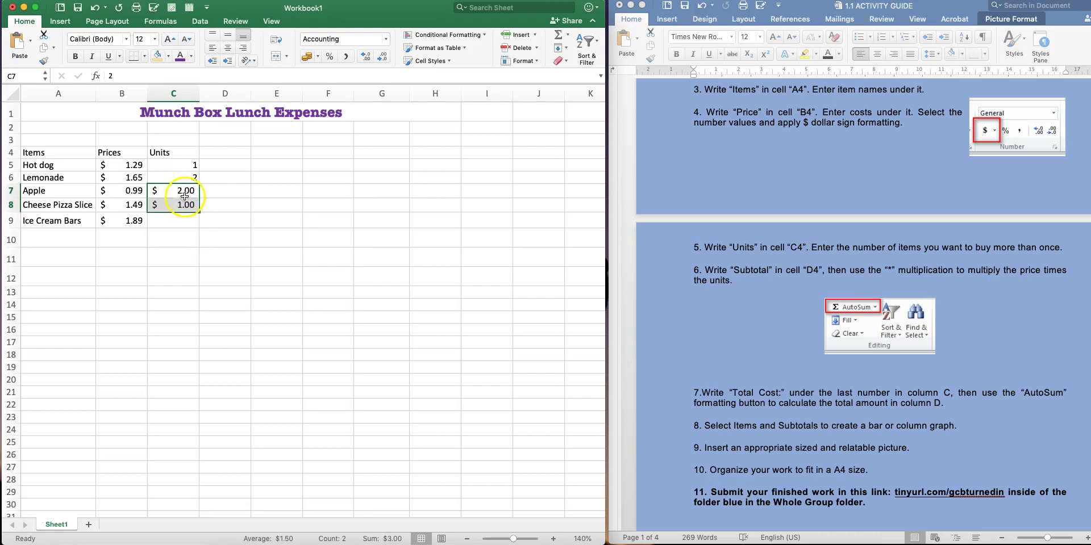
{"action": "left_click", "coordinate": [216, 208]}
{"action": "left_click", "coordinate": [192, 192]}
{"action": "left_click_drag", "start_coordinate": [191, 191], "coordinate": [189, 204]}
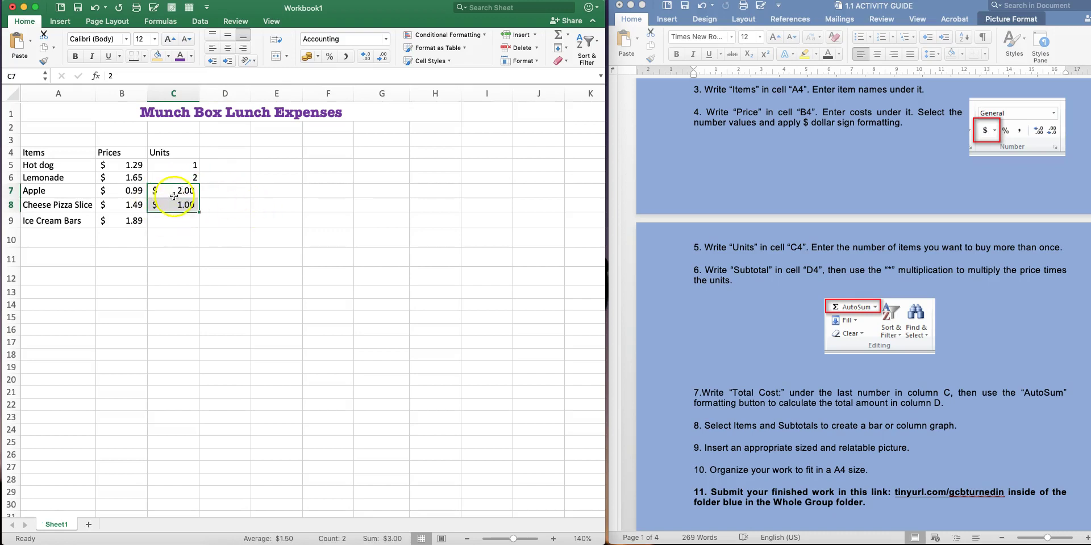
{"action": "left_click", "coordinate": [566, 61]}
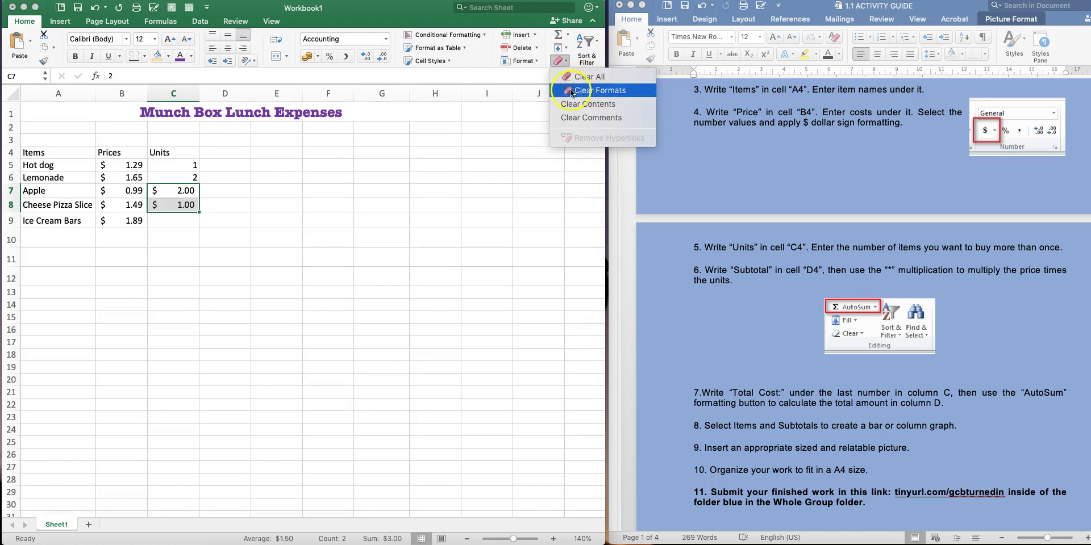
{"action": "left_click", "coordinate": [610, 94]}
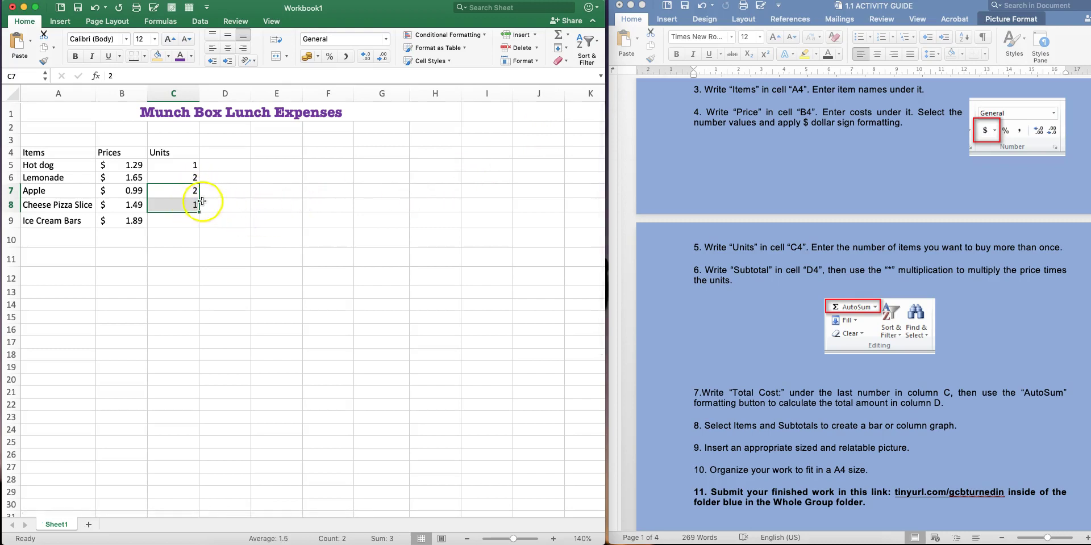
{"action": "left_click", "coordinate": [201, 202]}
Enter 2 for Ice Cream Bars in C9 and clear its currency formatting
{"action": "left_click", "coordinate": [188, 192]}
{"action": "left_click", "coordinate": [186, 205]}
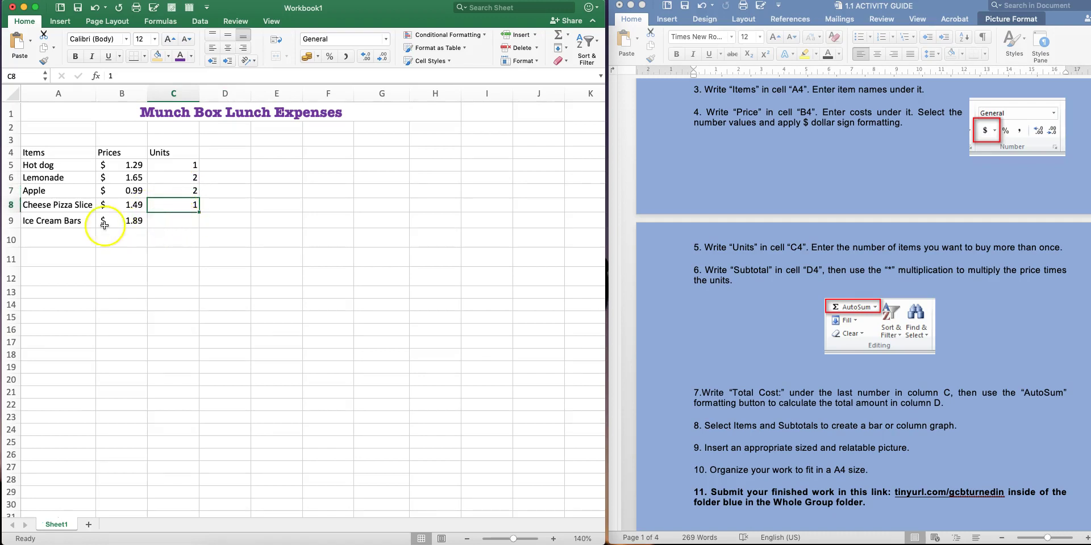
{"action": "left_click", "coordinate": [183, 222]}
{"action": "type", "text": "2"}
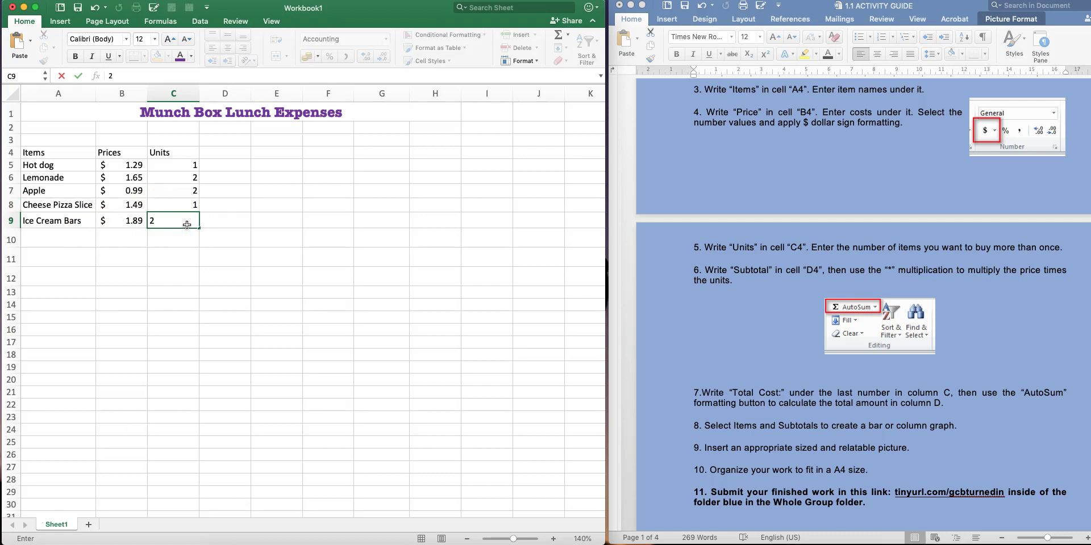
{"action": "left_click", "coordinate": [211, 234]}
{"action": "left_click", "coordinate": [183, 221]}
{"action": "left_click", "coordinate": [563, 62]}
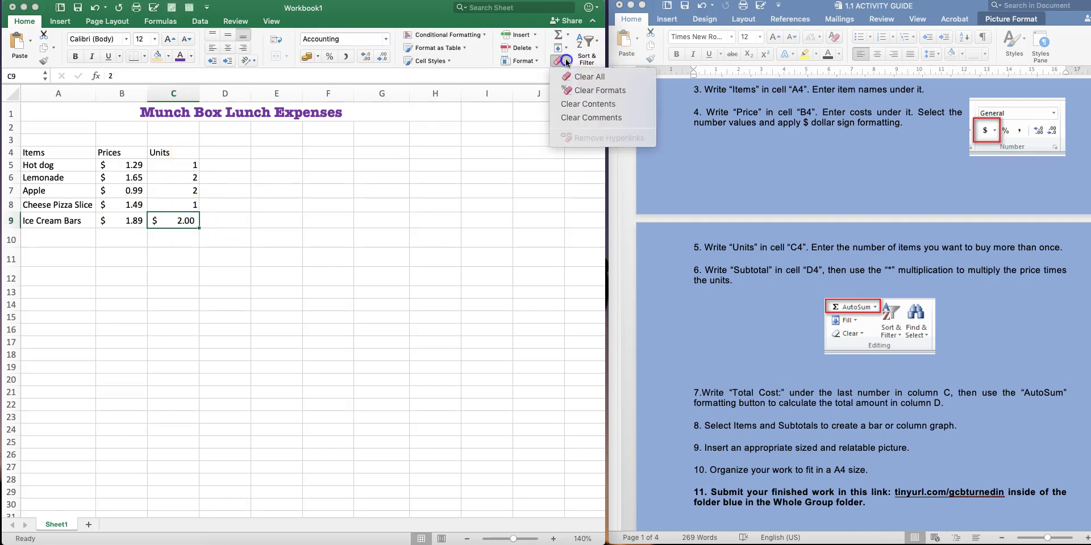
{"action": "left_click", "coordinate": [569, 91]}
{"action": "left_click", "coordinate": [230, 236]}
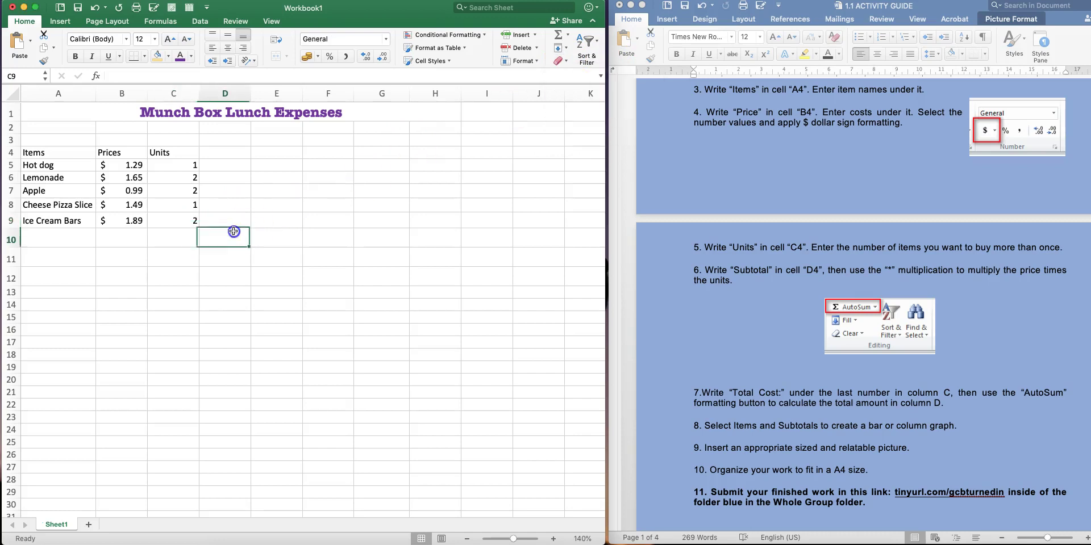
Autofit column C to the unit counts and head cell D4 with 'Subtotal'
{"action": "double_click", "coordinate": [200, 94]}
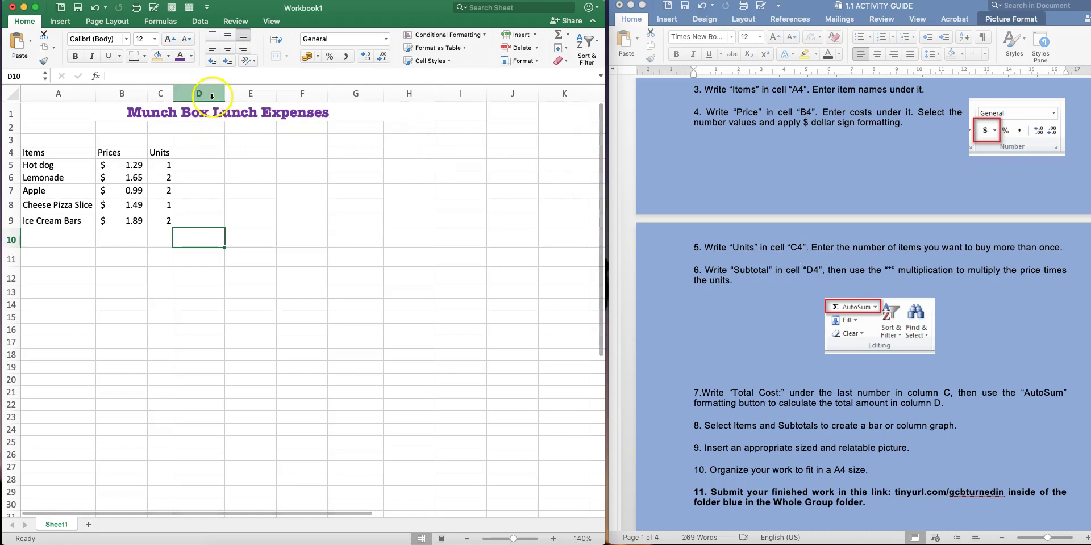
{"action": "left_click", "coordinate": [207, 151]}
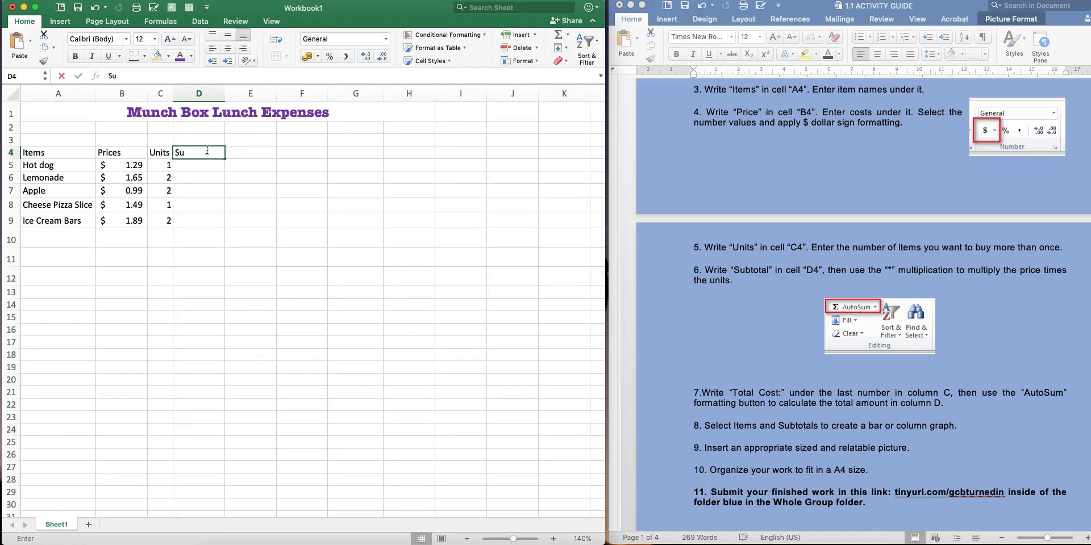
{"action": "key", "text": "Return"}
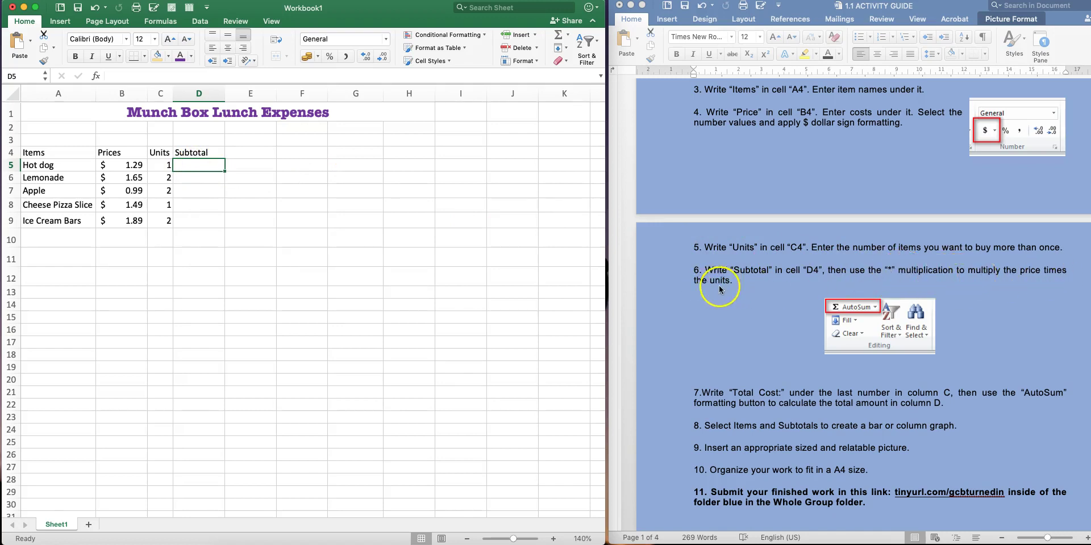
Inspect the Hot dog and Lemonade prices and unit counts in columns B and C
{"action": "left_click", "coordinate": [135, 165]}
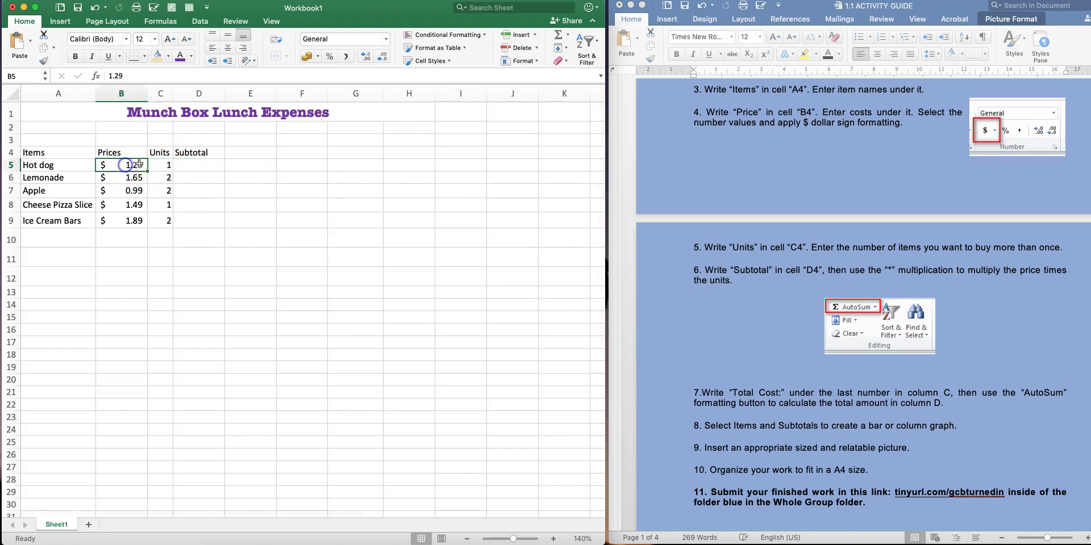
{"action": "left_click", "coordinate": [194, 164]}
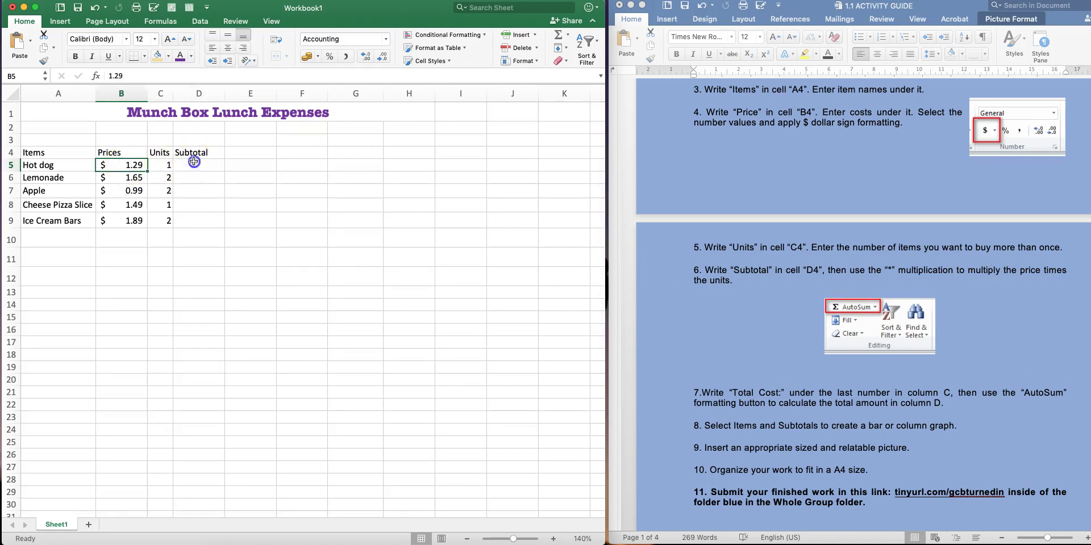
{"action": "left_click", "coordinate": [131, 176]}
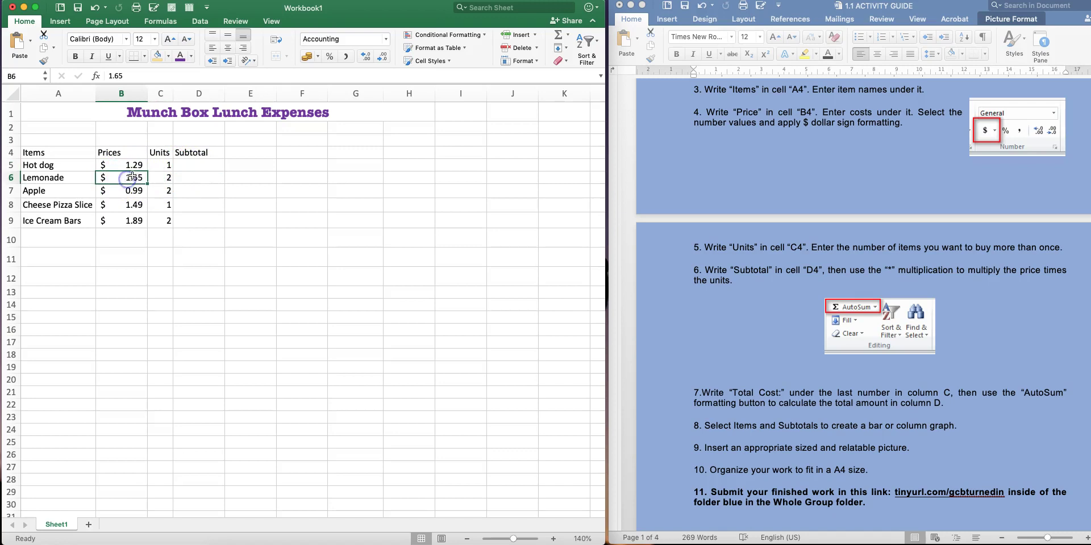
{"action": "left_click", "coordinate": [161, 176]}
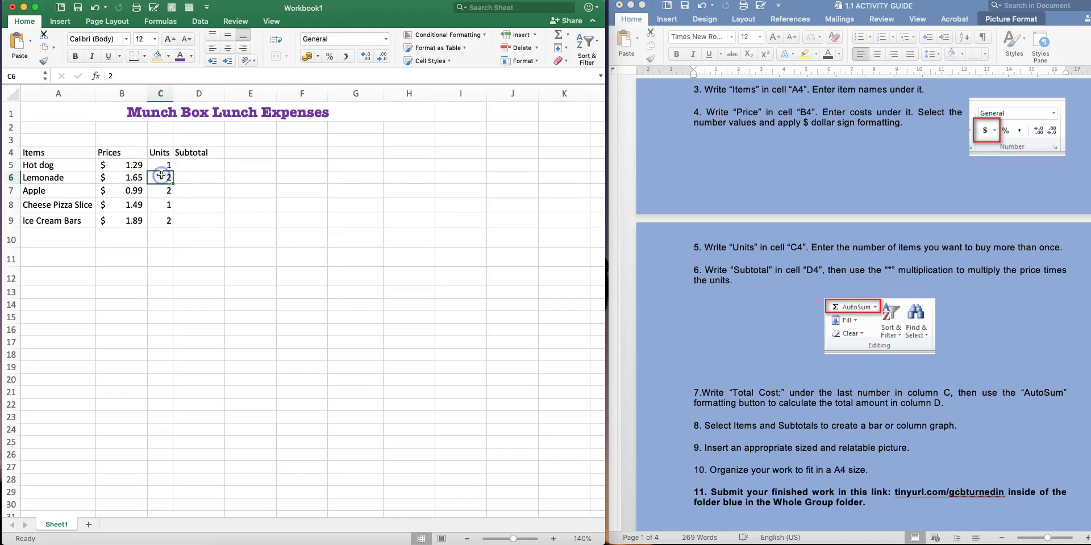
{"action": "left_click", "coordinate": [210, 177]}
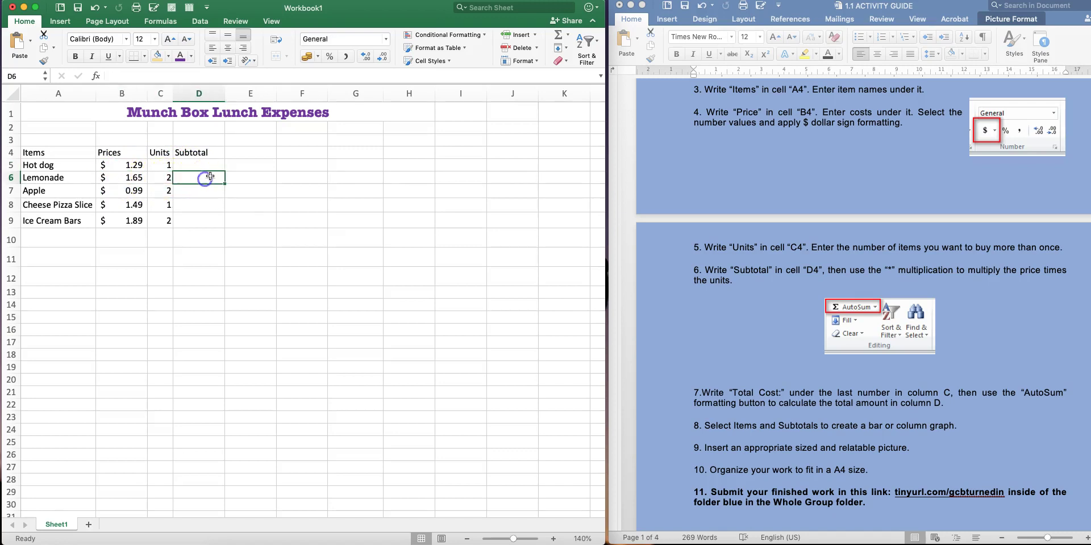
{"action": "left_click", "coordinate": [209, 176]}
Enter =B5*C5 in D5 to get the Hot dog subtotal of $ 1.29
{"action": "left_click", "coordinate": [196, 166]}
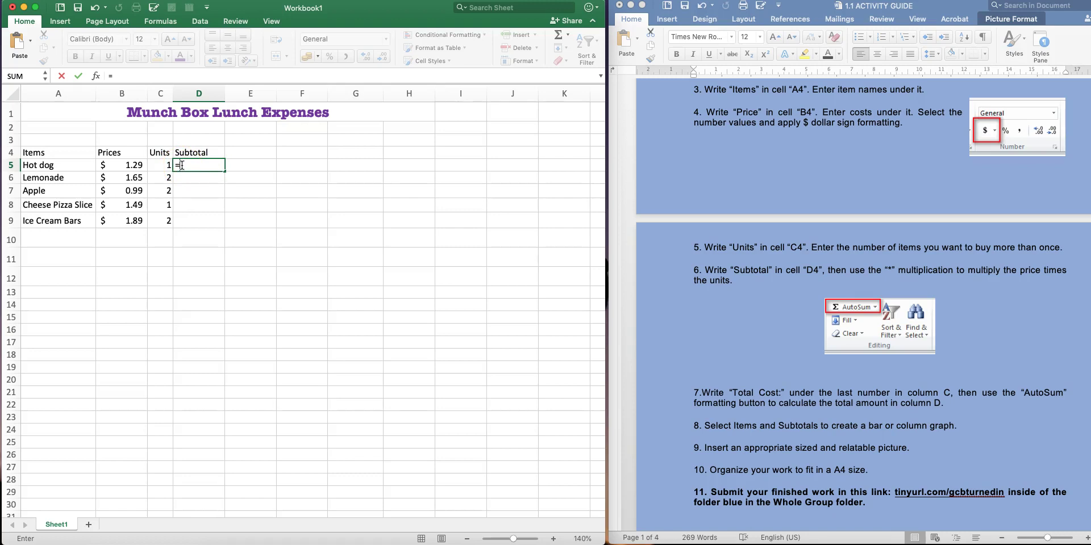
{"action": "left_click", "coordinate": [130, 166]}
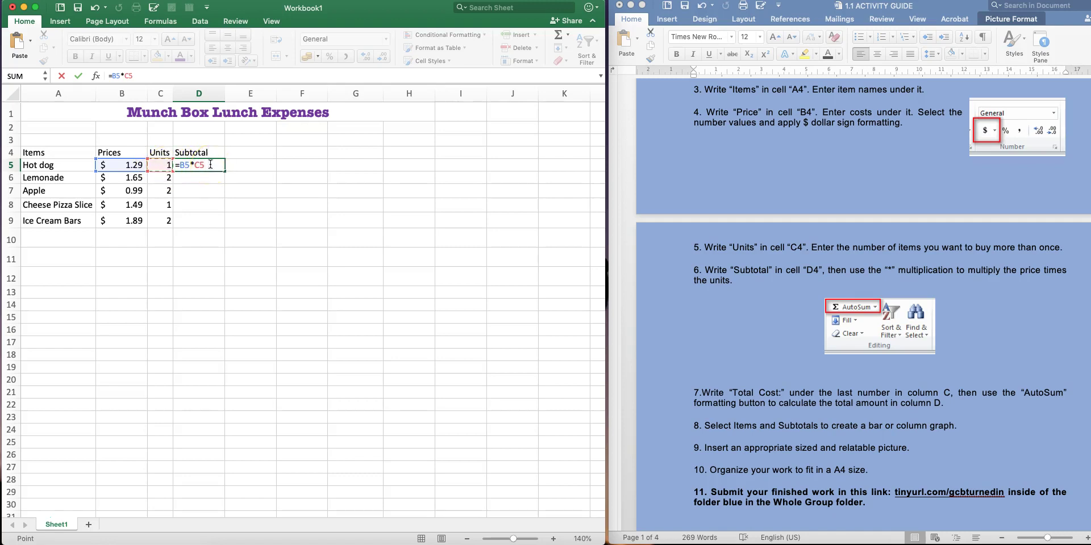
{"action": "key", "text": "Return"}
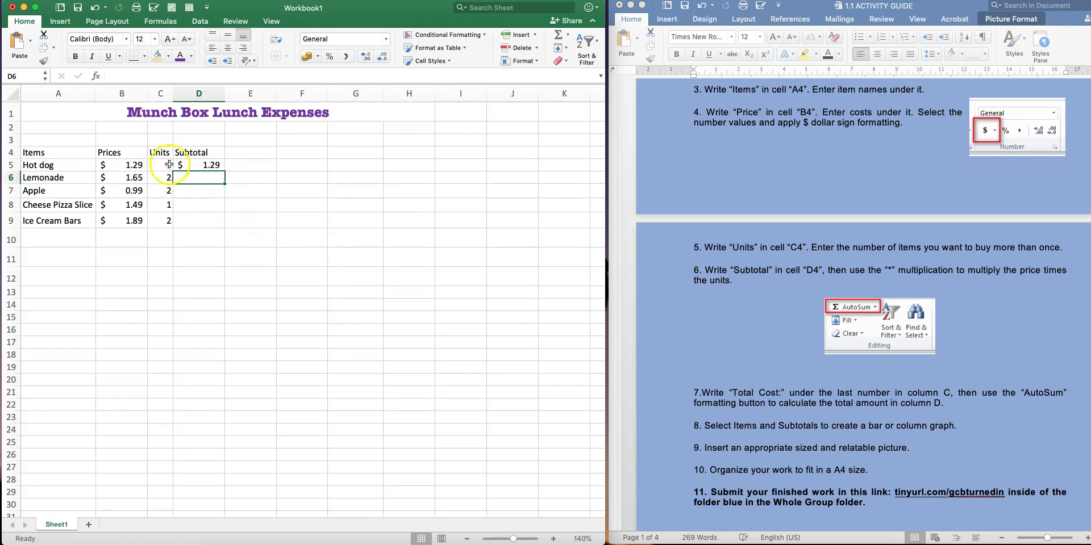
Check the D5 subtotal formula and the still-empty subtotal cells below it
{"action": "left_click", "coordinate": [202, 164]}
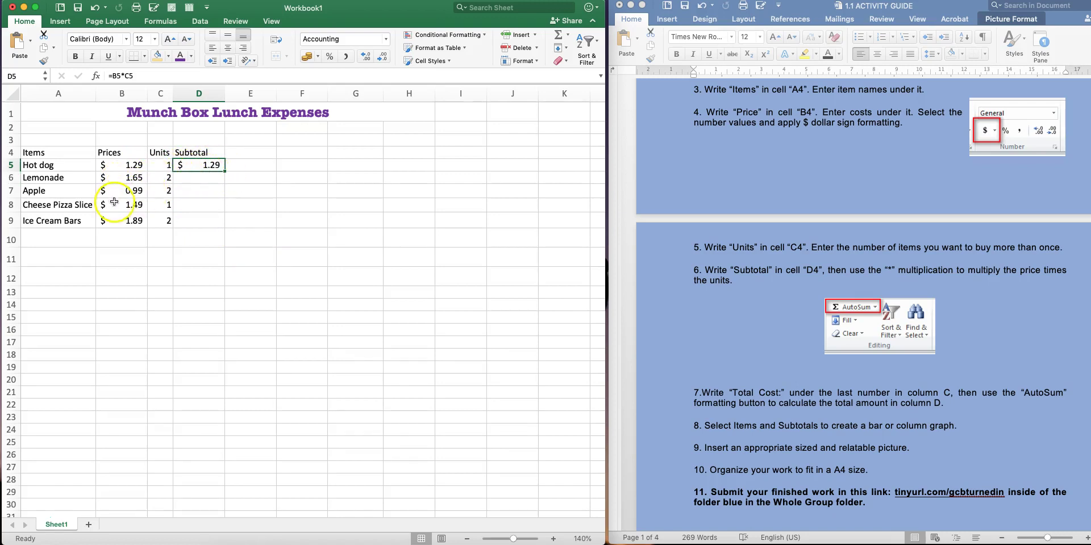
{"action": "left_click", "coordinate": [191, 178]}
{"action": "left_click", "coordinate": [191, 190]}
{"action": "left_click", "coordinate": [189, 201]}
{"action": "left_click", "coordinate": [200, 177]}
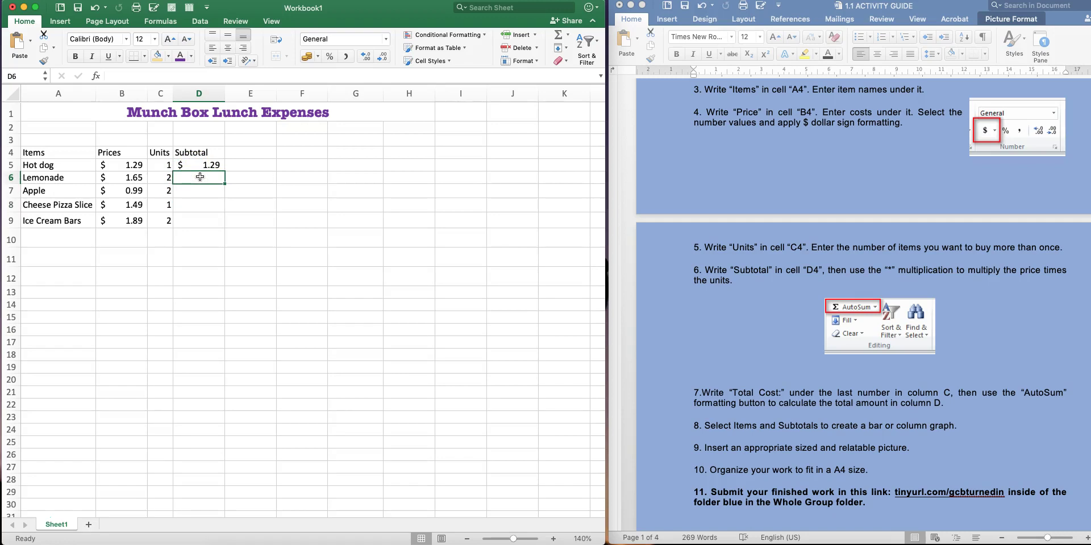
{"action": "scroll", "coordinate": [206, 170], "scroll_direction": "down", "scroll_amount": 1}
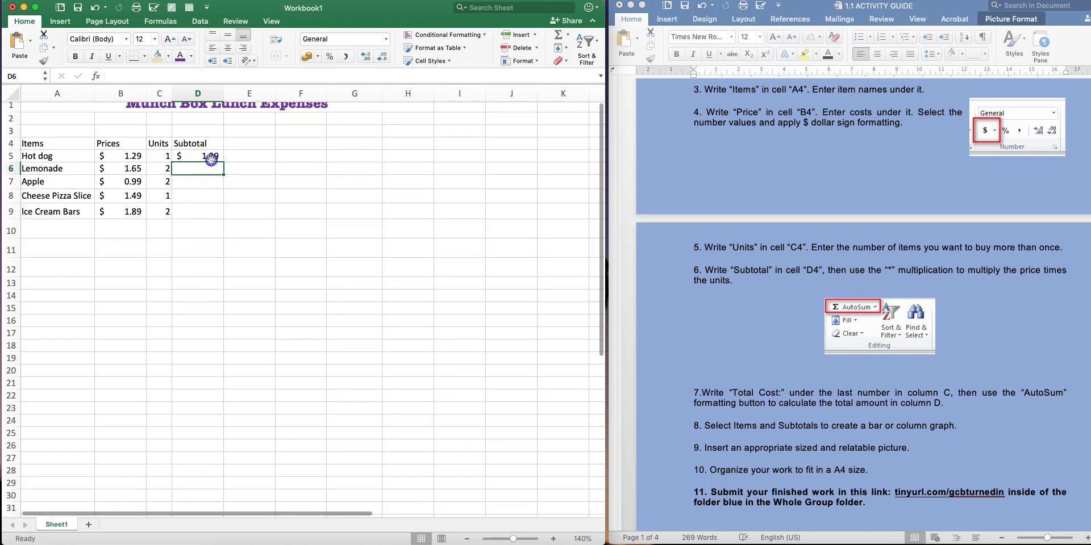
{"action": "scroll", "coordinate": [212, 155], "scroll_direction": "up", "scroll_amount": 1}
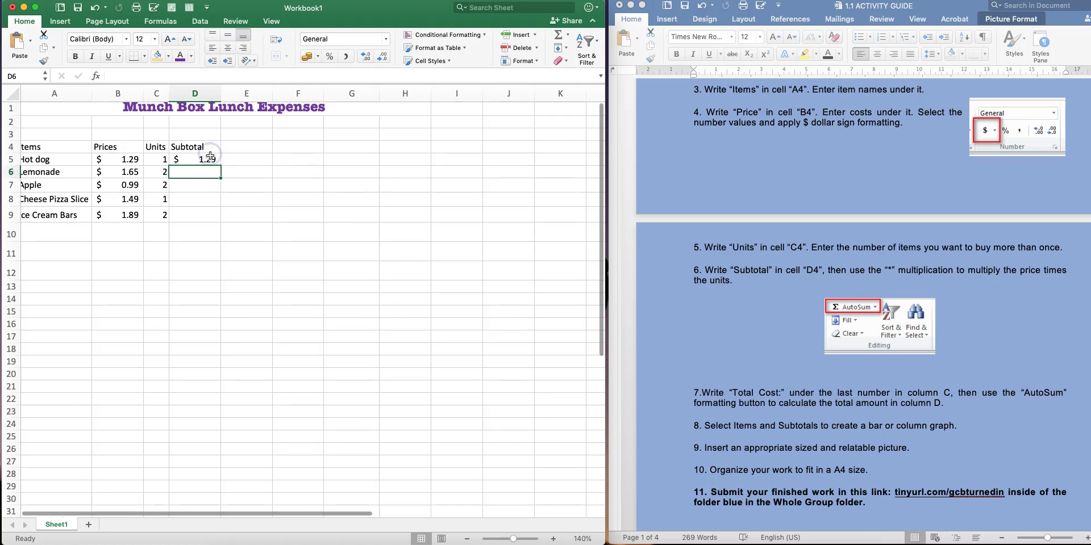
{"action": "key", "text": "Up"}
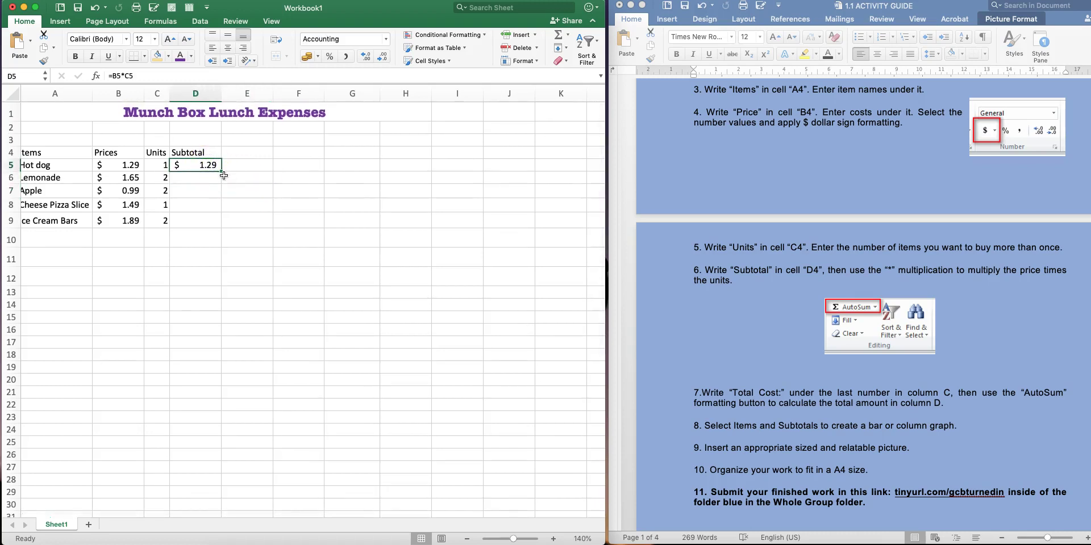
{"action": "scroll", "coordinate": [225, 173], "scroll_direction": "left", "scroll_amount": 1}
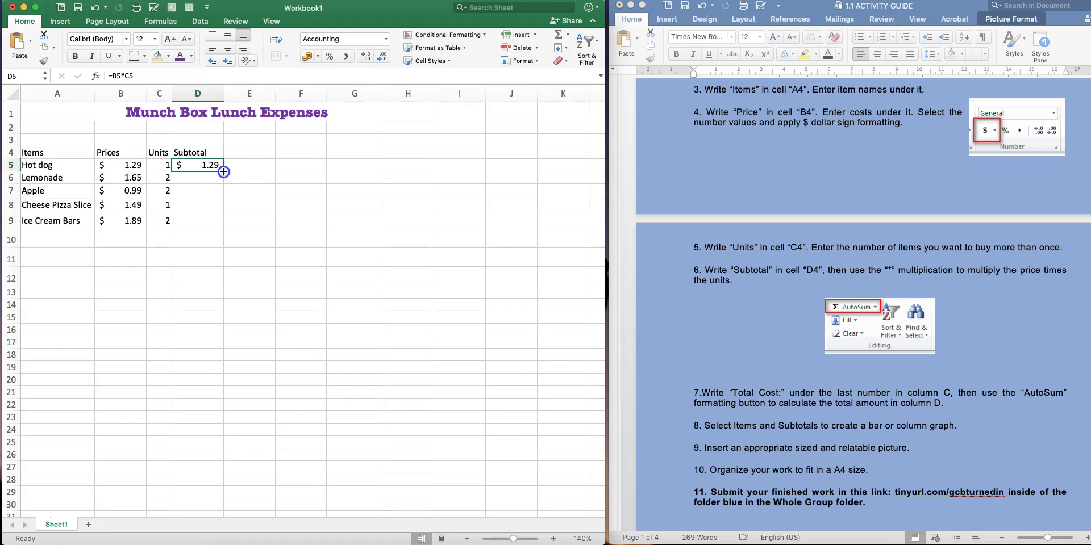
Fill the subtotal formula down D5:D9, giving $1.29, $3.30, $1.98, $1.49, $3.78
{"action": "left_click_drag", "start_coordinate": [224, 172], "coordinate": [225, 204]}
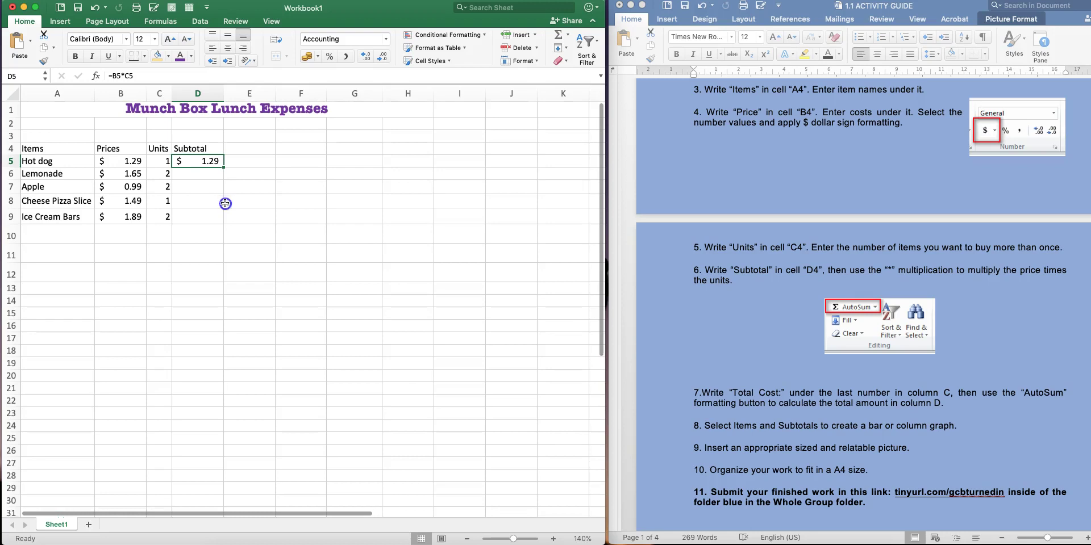
{"action": "left_click", "coordinate": [221, 171]}
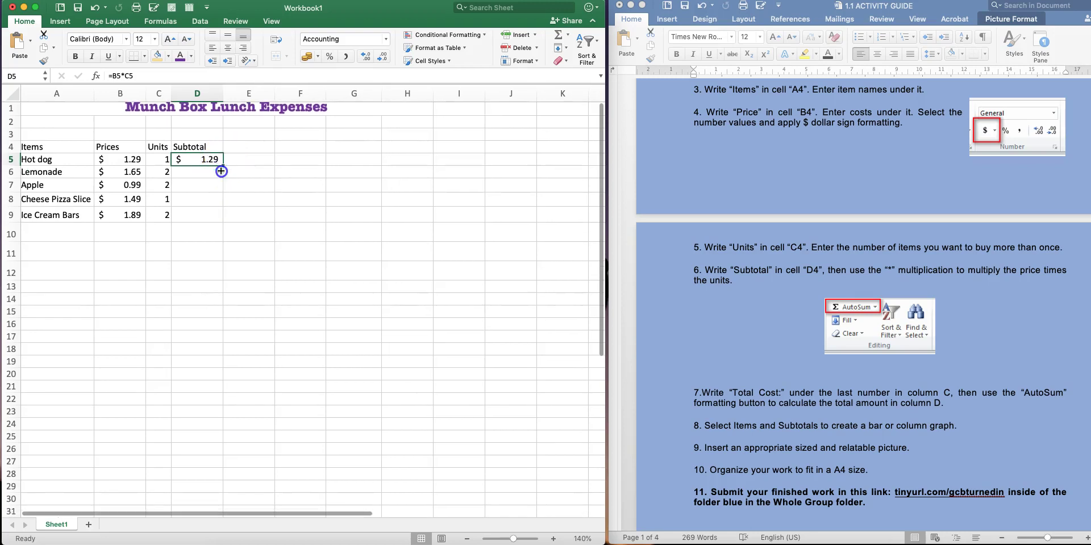
{"action": "left_click_drag", "start_coordinate": [221, 170], "coordinate": [222, 217]}
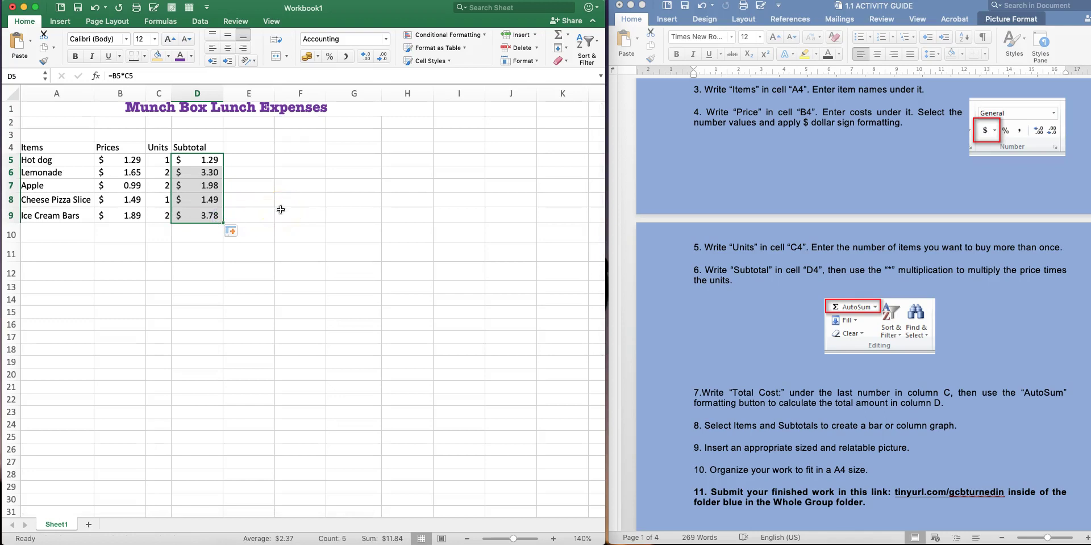
{"action": "left_click", "coordinate": [329, 185]}
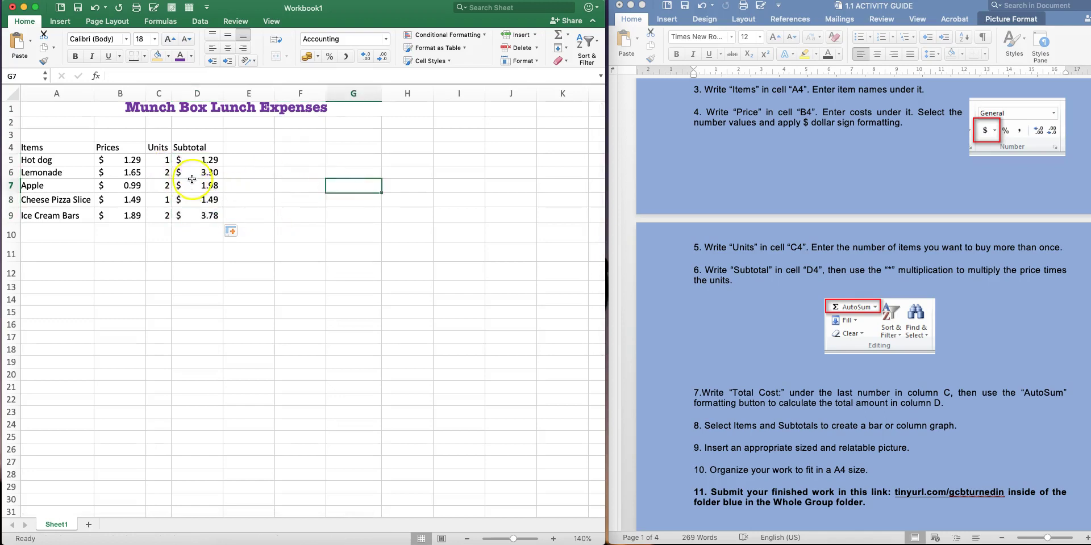
Verify the Lemonade and Apple prices, units and subtotal formula in rows 6–7
{"action": "left_click", "coordinate": [130, 173]}
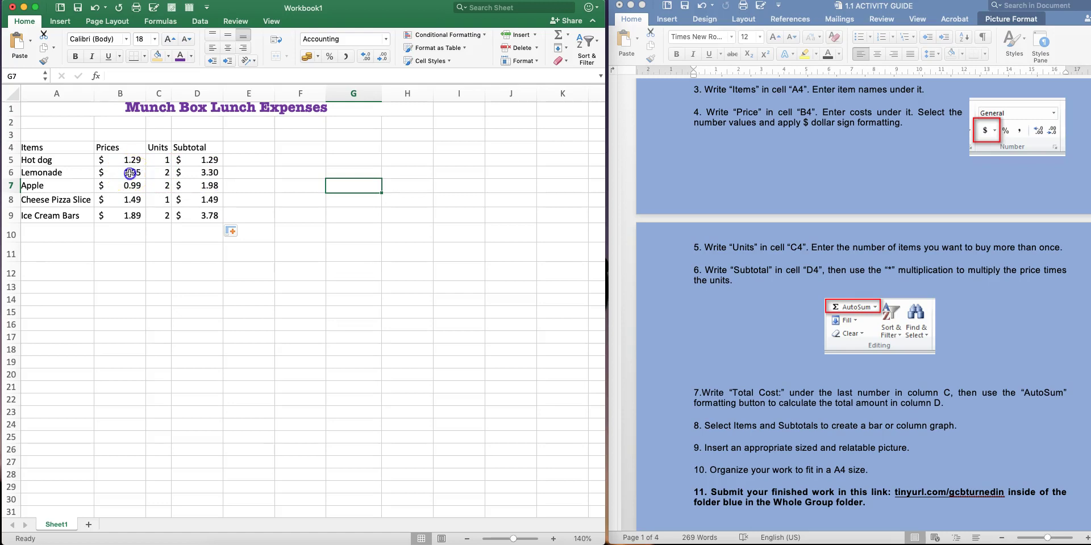
{"action": "left_click", "coordinate": [162, 177]}
{"action": "left_click", "coordinate": [205, 175]}
{"action": "left_click", "coordinate": [125, 187]}
{"action": "left_click", "coordinate": [159, 187]}
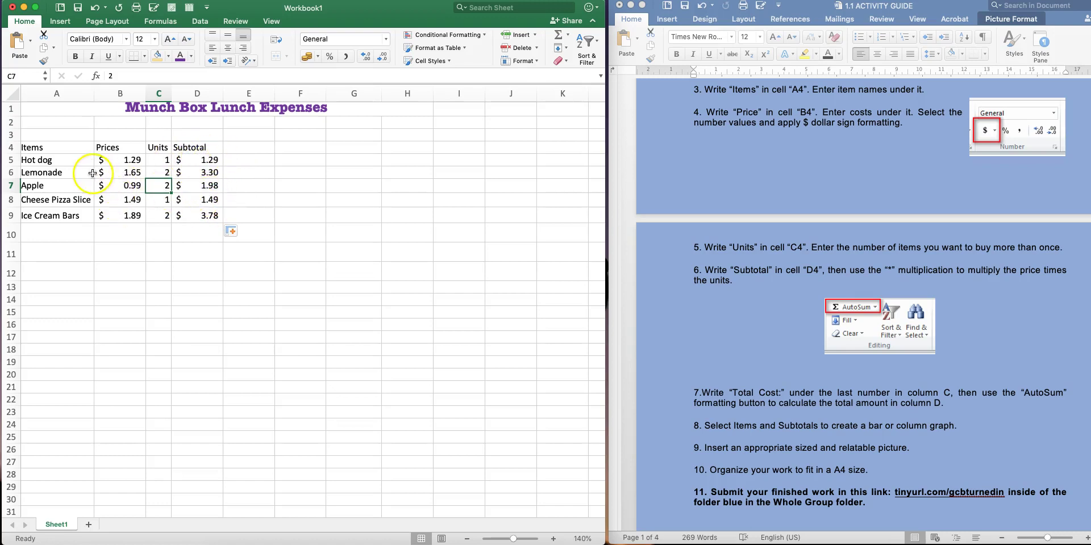
{"action": "scroll", "coordinate": [111, 178], "scroll_direction": "left", "scroll_amount": 1}
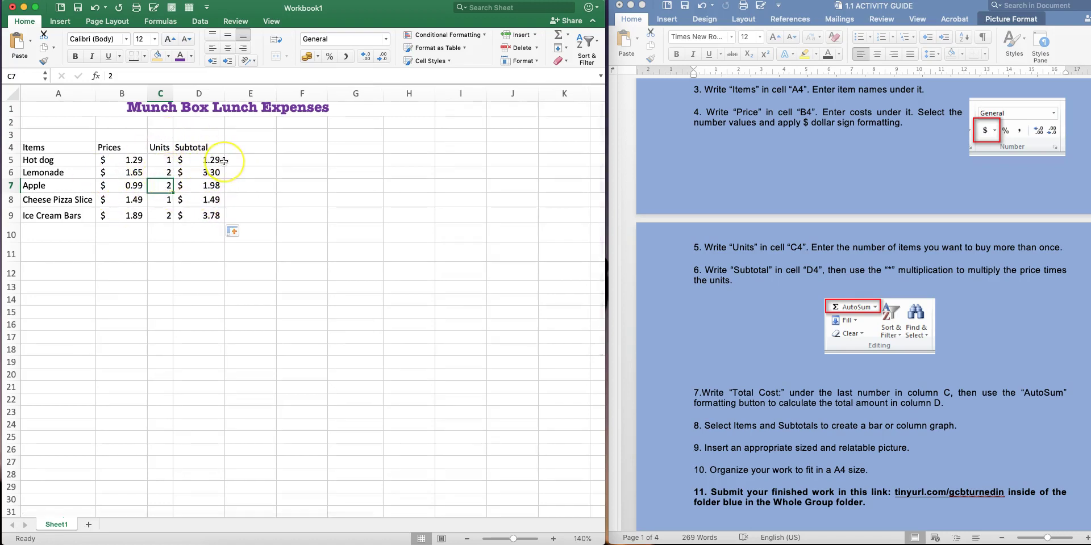
{"action": "scroll", "coordinate": [224, 162], "scroll_direction": "up", "scroll_amount": 2}
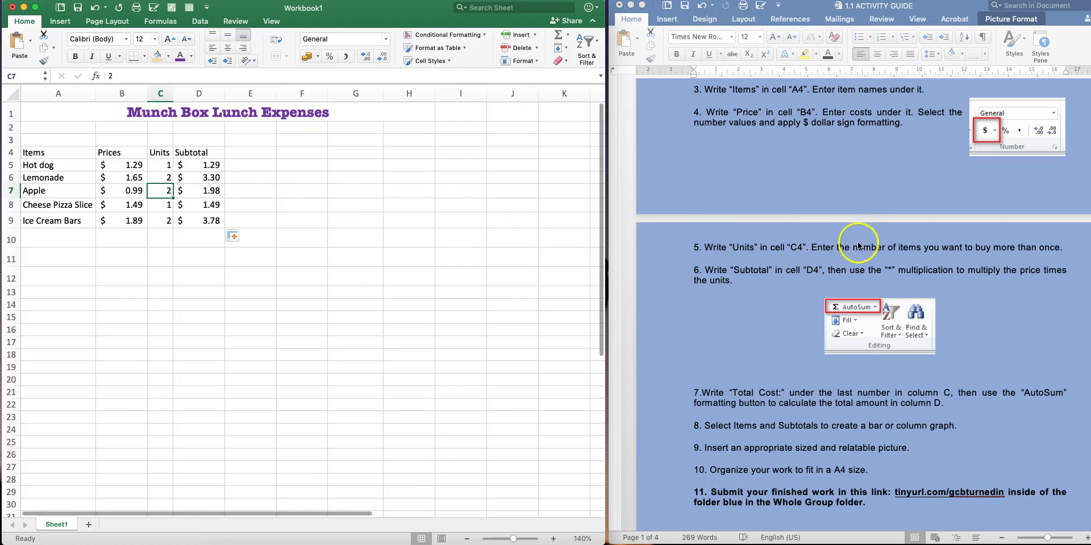
{"action": "scroll", "coordinate": [729, 301], "scroll_direction": "down", "scroll_amount": 2}
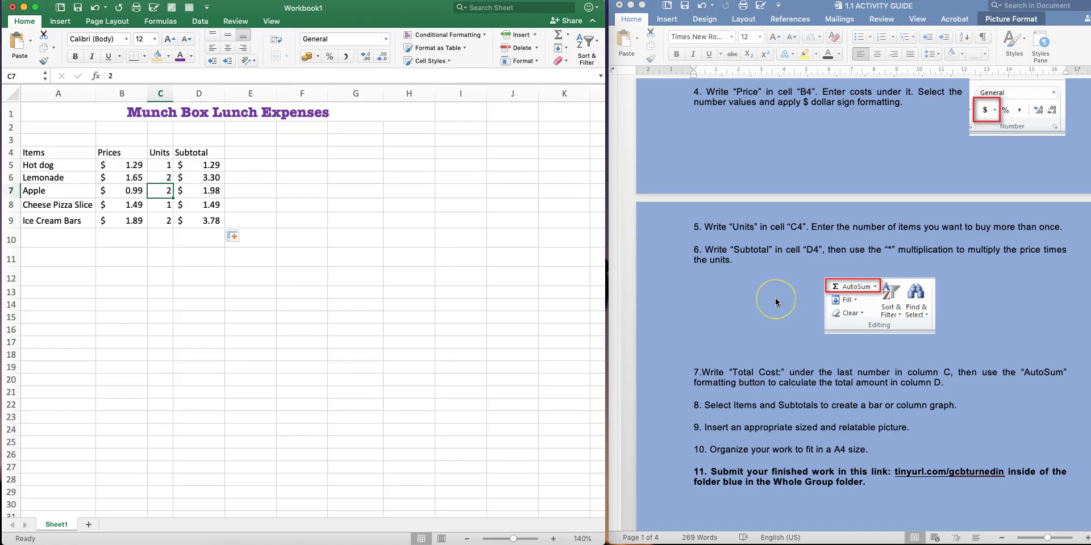
Label C10 'Total Cost' under the units and widen column C to fit it
{"action": "scroll", "coordinate": [776, 299], "scroll_direction": "down", "scroll_amount": 8}
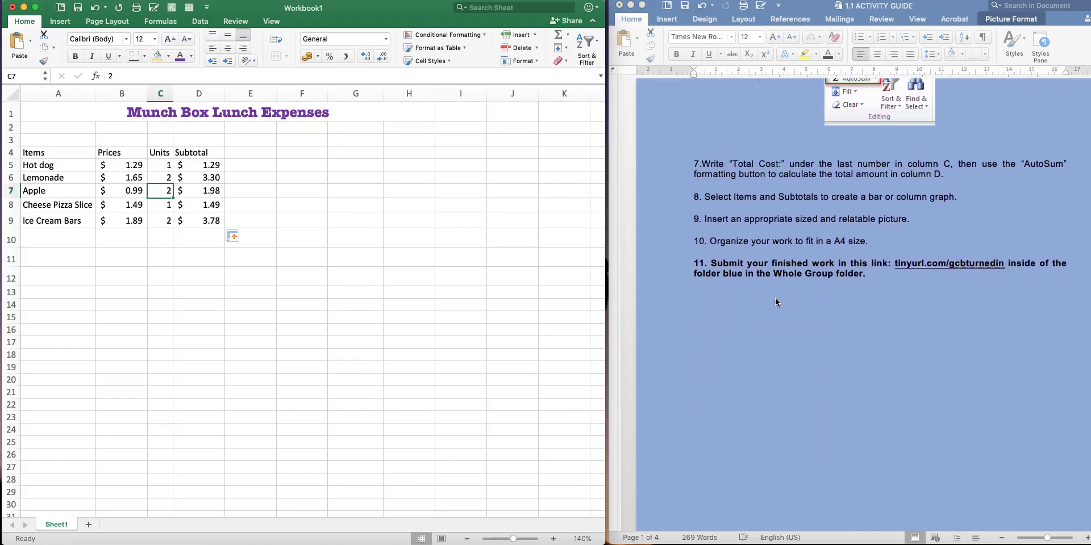
{"action": "scroll", "coordinate": [776, 302], "scroll_direction": "down", "scroll_amount": 1}
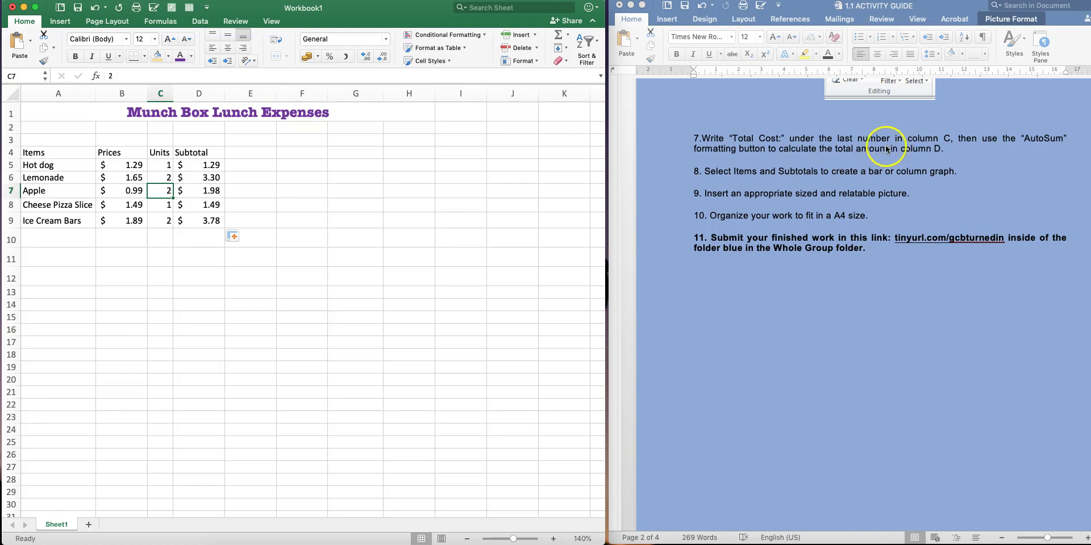
{"action": "left_click", "coordinate": [159, 93]}
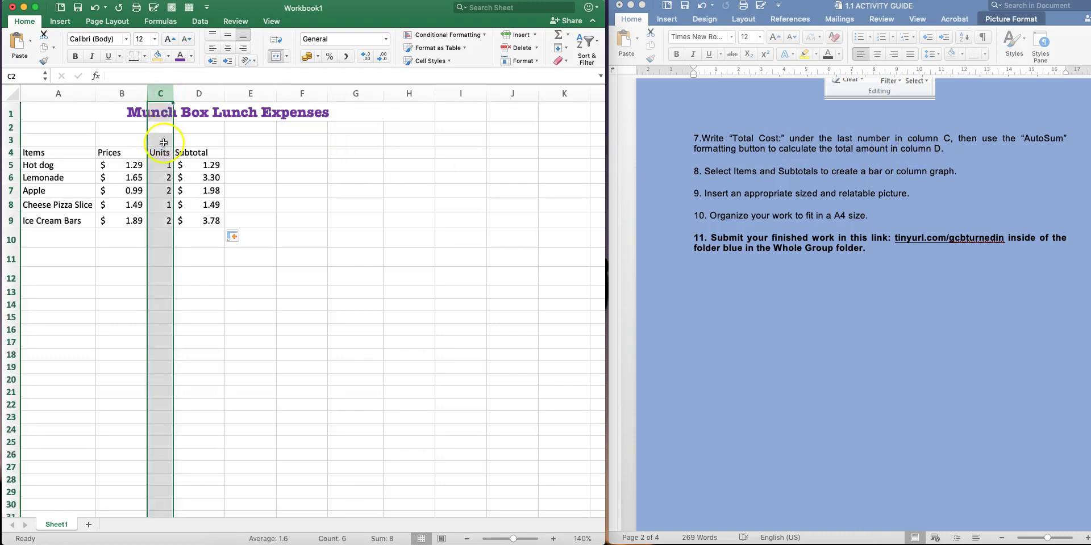
{"action": "left_click", "coordinate": [161, 234]}
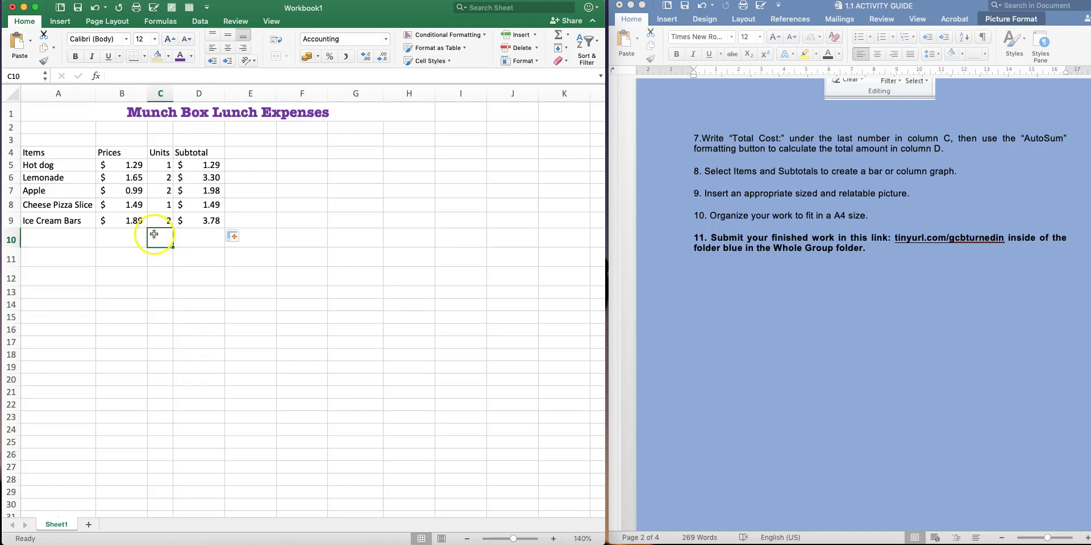
{"action": "left_click", "coordinate": [160, 219]}
{"action": "left_click", "coordinate": [162, 240]}
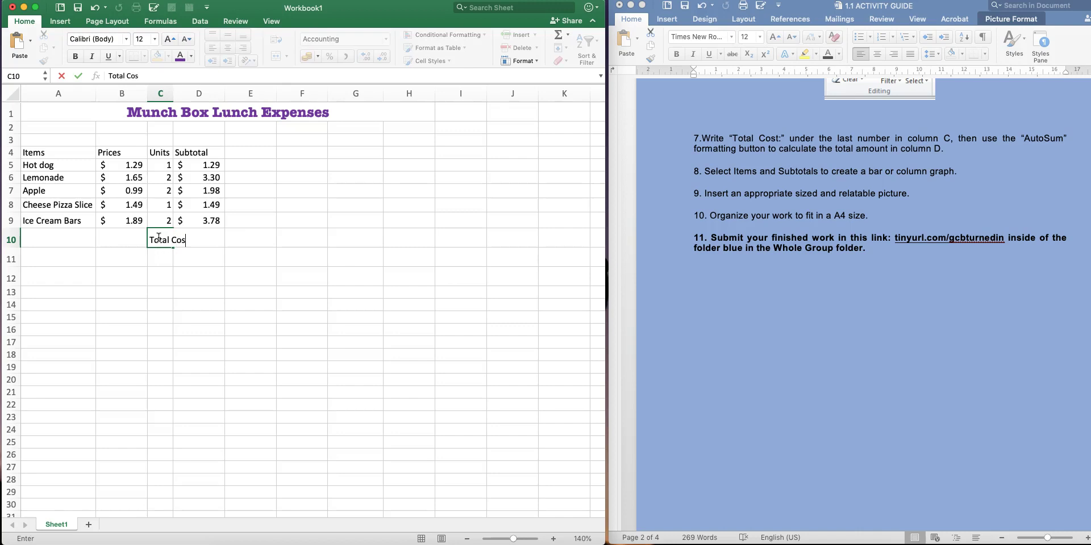
{"action": "left_click", "coordinate": [199, 259]}
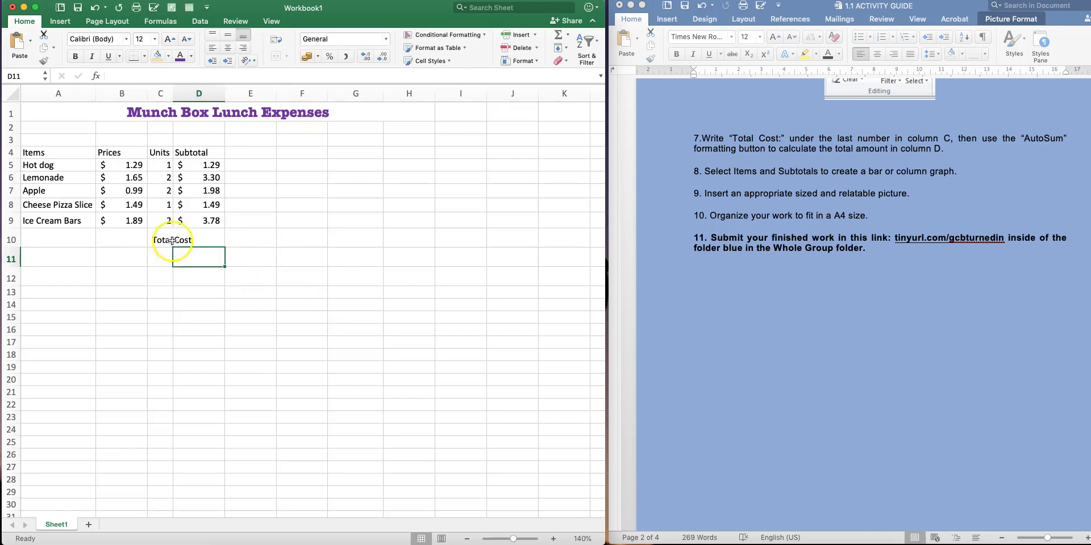
{"action": "left_click_drag", "start_coordinate": [173, 89], "coordinate": [194, 89]}
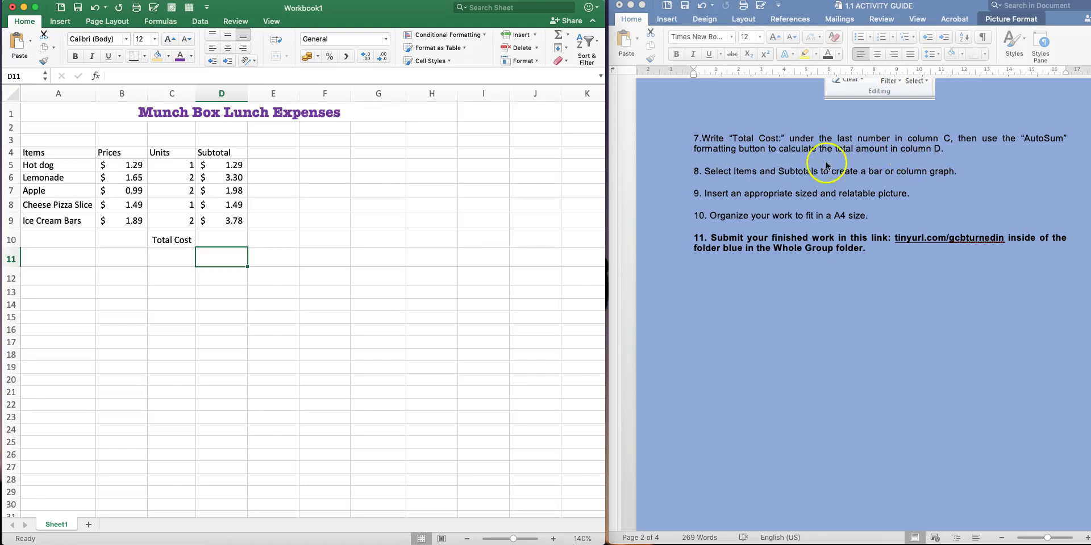
AutoSum the subtotals into D10 with =SUM(D5:D9), showing $ 11.84
{"action": "left_click", "coordinate": [238, 238]}
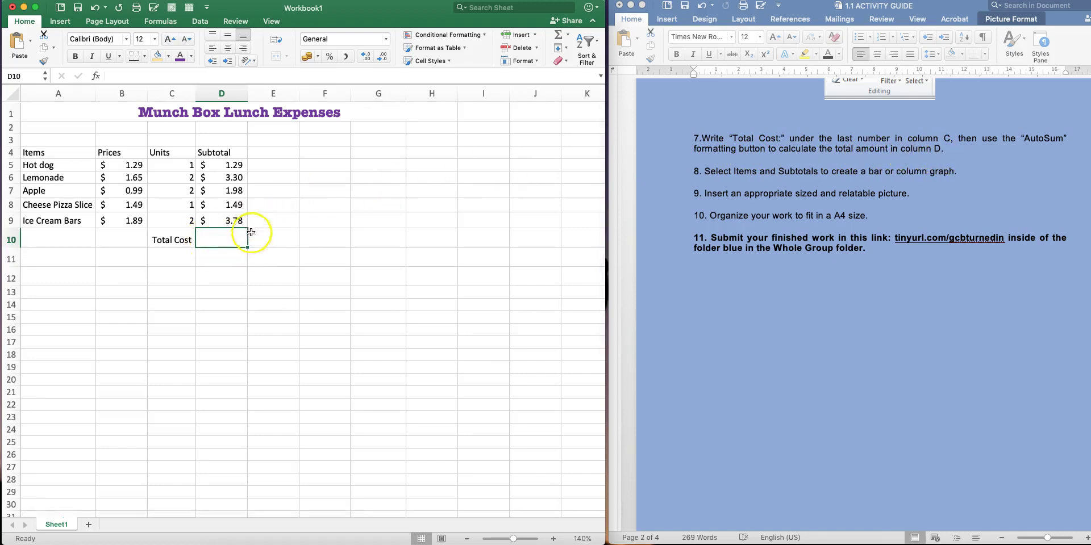
{"action": "left_click_drag", "start_coordinate": [226, 165], "coordinate": [224, 219]}
{"action": "left_click", "coordinate": [223, 239]}
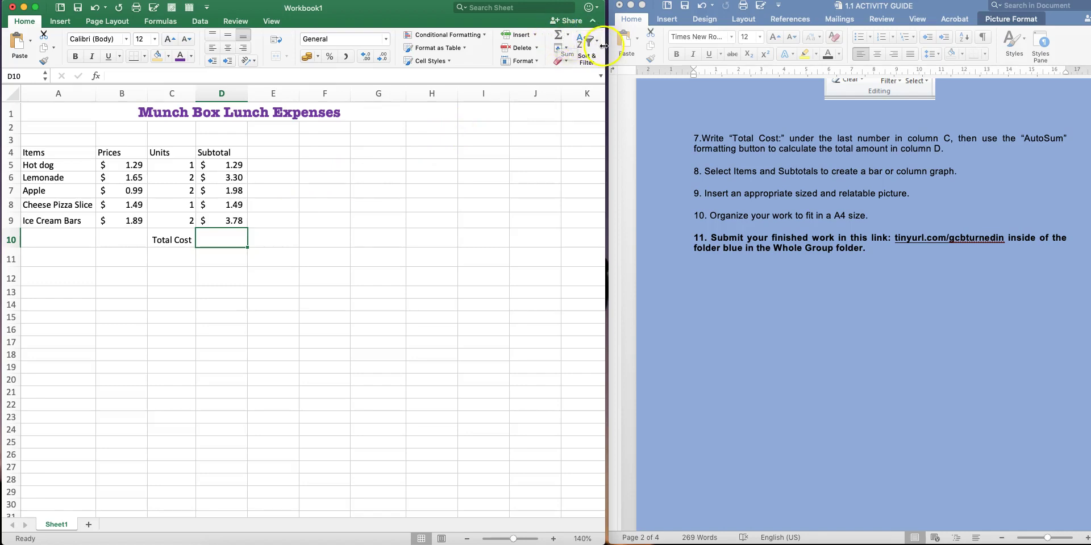
{"action": "left_click_drag", "start_coordinate": [603, 45], "coordinate": [792, 46]}
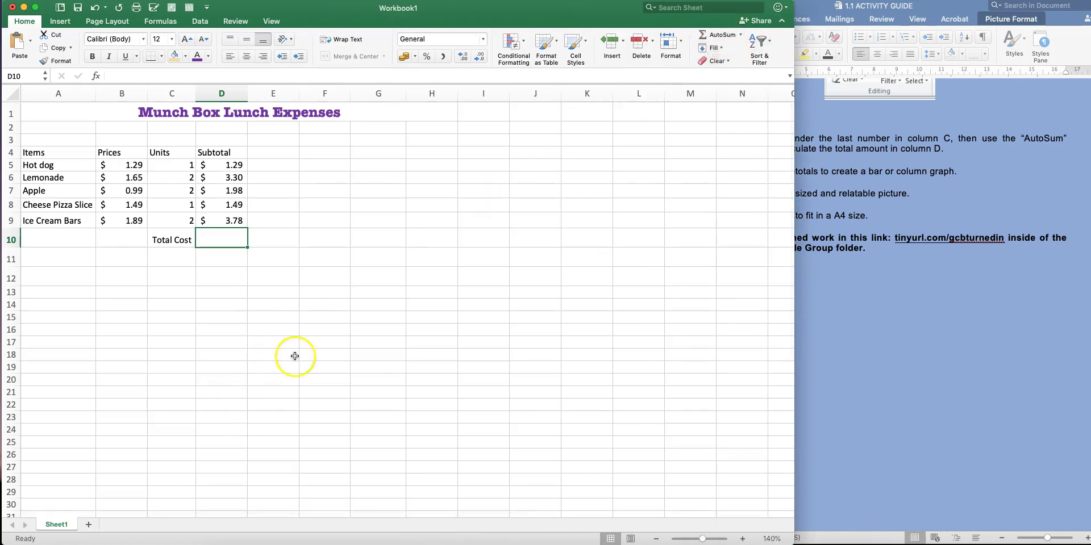
{"action": "left_click", "coordinate": [724, 38]}
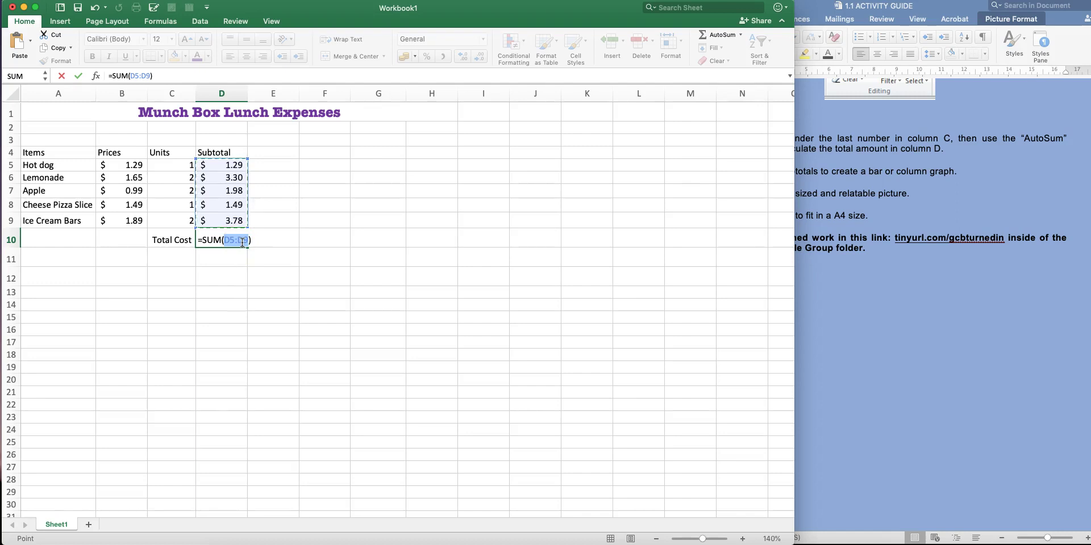
{"action": "key", "text": "Return"}
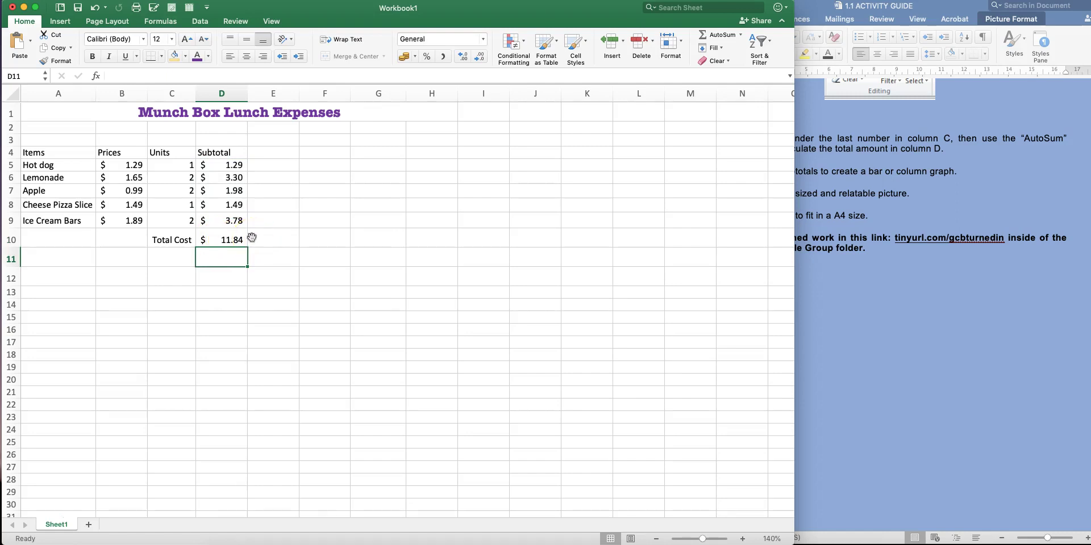
Find 'how much is left' and the $15.00 gift card amount in the Word instructions, then select F3
{"action": "left_click", "coordinate": [947, 314]}
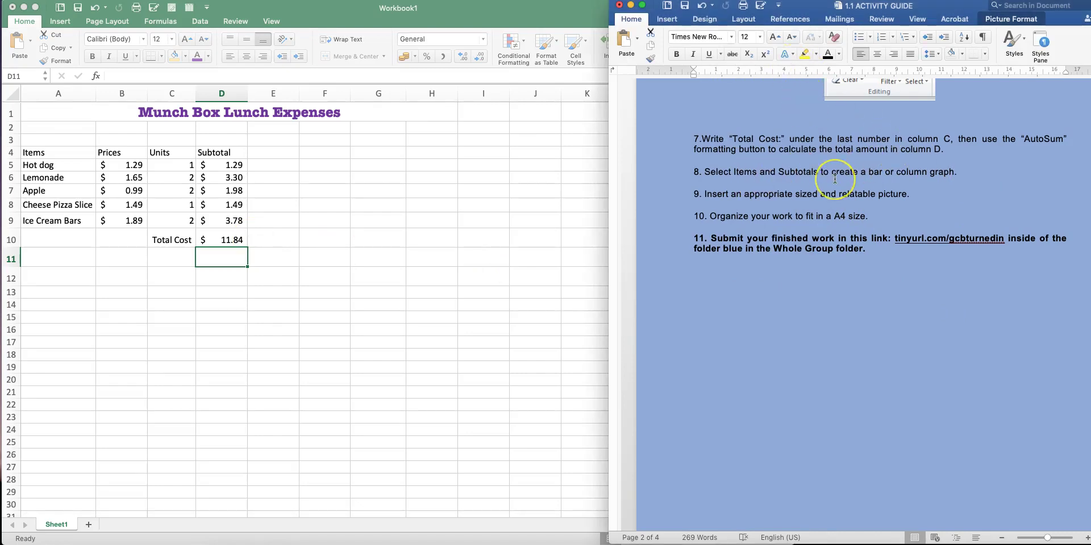
{"action": "scroll", "coordinate": [838, 187], "scroll_direction": "up", "scroll_amount": 10}
{"action": "scroll", "coordinate": [835, 179], "scroll_direction": "up", "scroll_amount": 3}
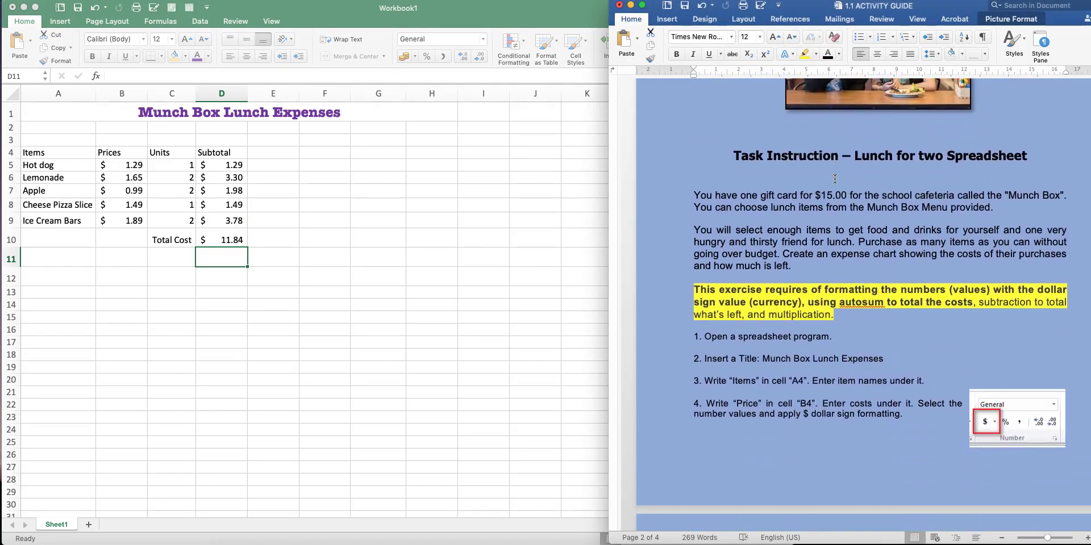
{"action": "left_click_drag", "start_coordinate": [714, 267], "coordinate": [791, 265]}
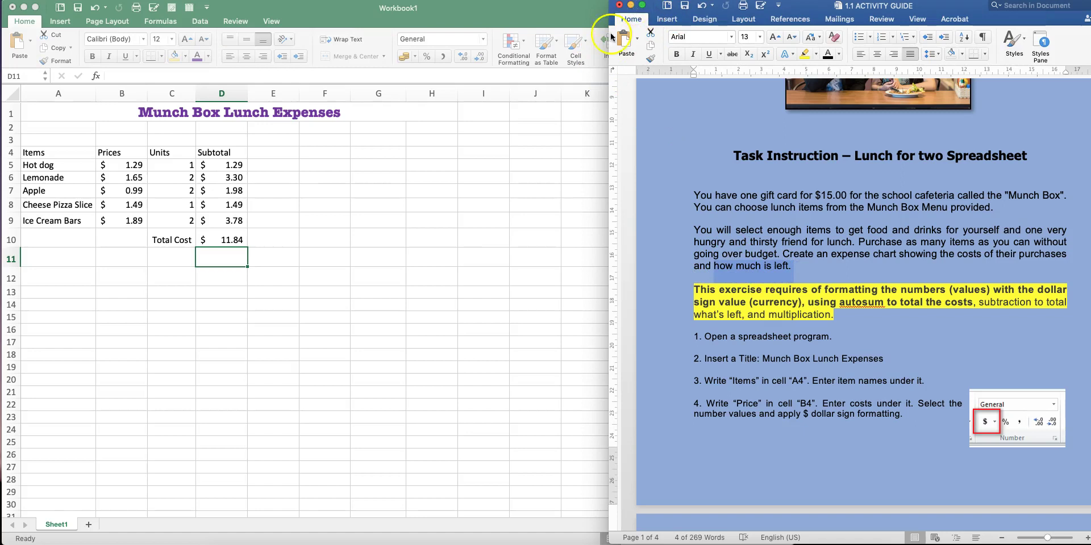
{"action": "left_click", "coordinate": [250, 311]}
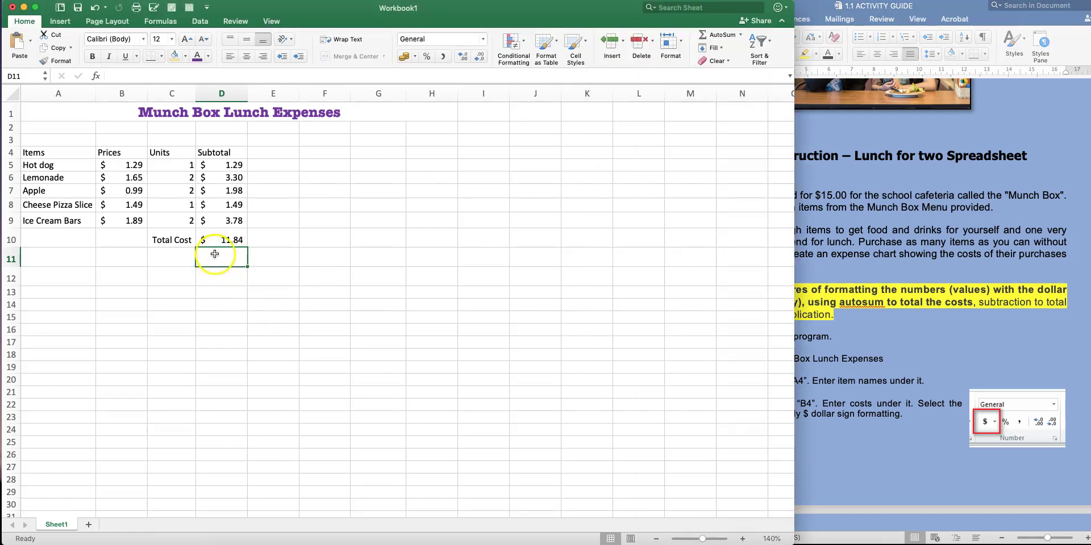
{"action": "left_click", "coordinate": [966, 206]}
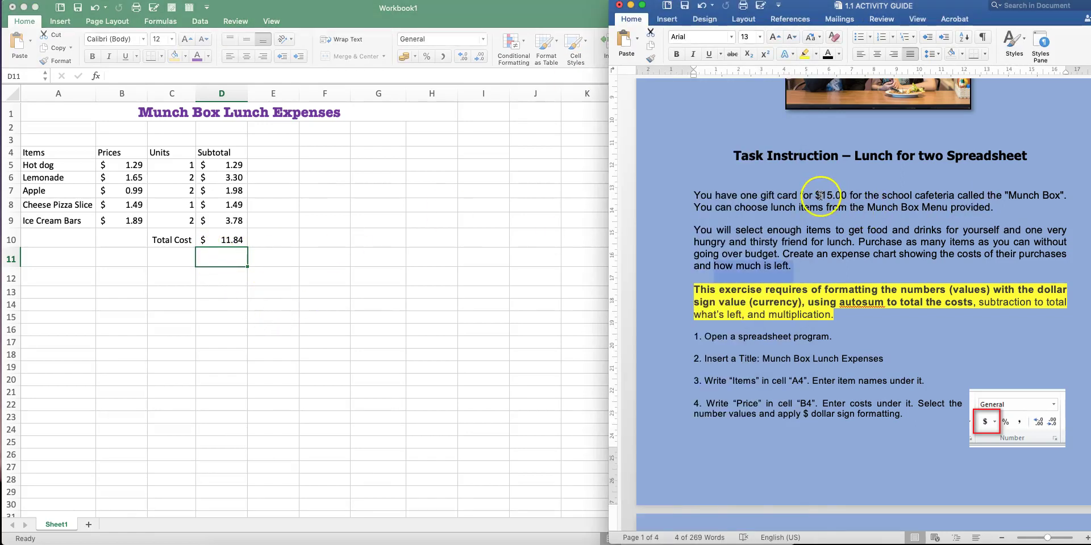
{"action": "left_click_drag", "start_coordinate": [816, 194], "coordinate": [850, 196]}
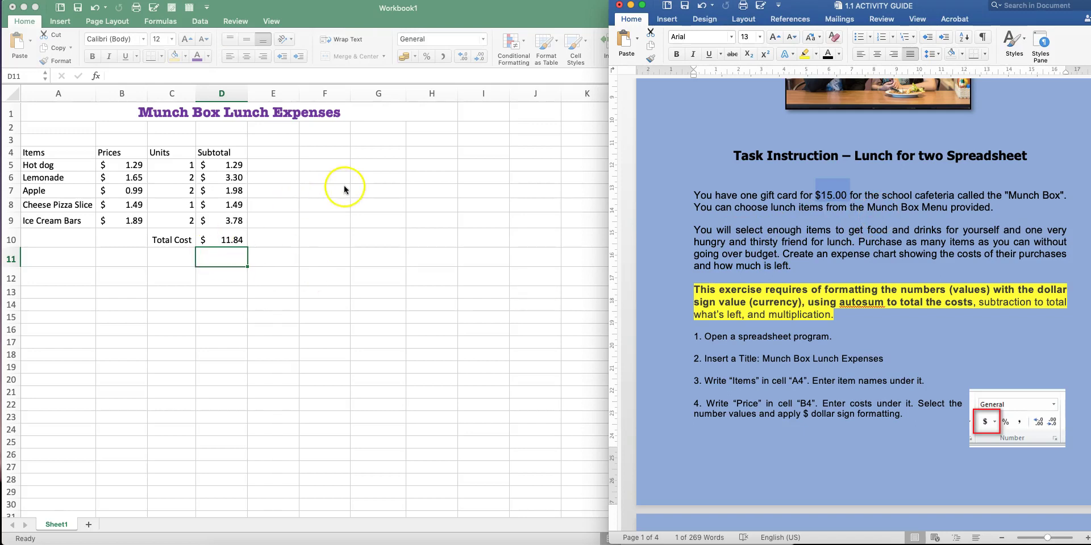
{"action": "left_click", "coordinate": [332, 138]}
{"action": "left_click", "coordinate": [329, 139]}
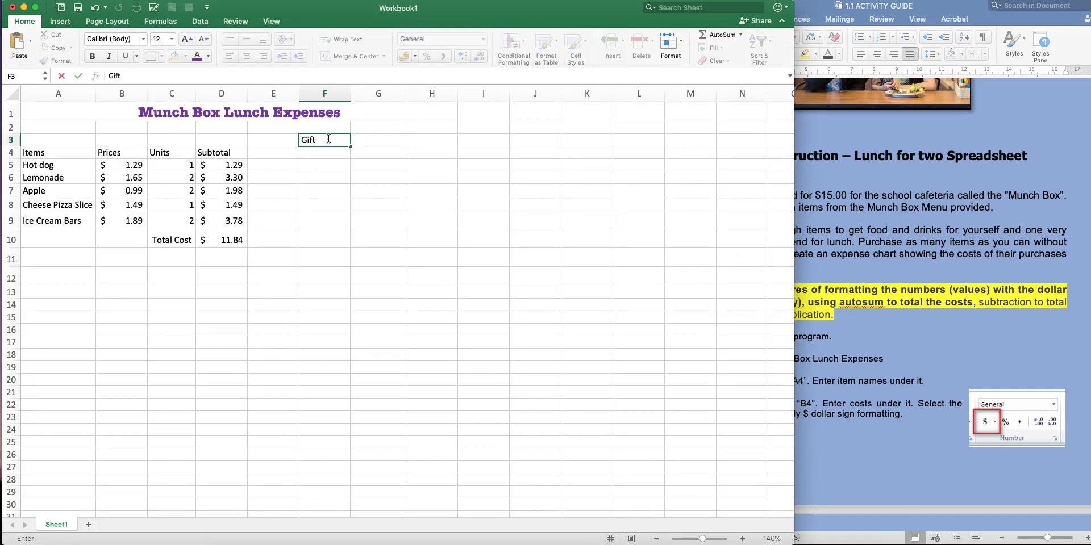
Label F3 'Gift Card' and enter 15 in G3 in dollar Accounting format ($ 15.00)
{"action": "type", "text": "Gift Card"}
{"action": "left_click", "coordinate": [374, 139]}
{"action": "type", "text": "15"}
{"action": "key", "text": "Return"}
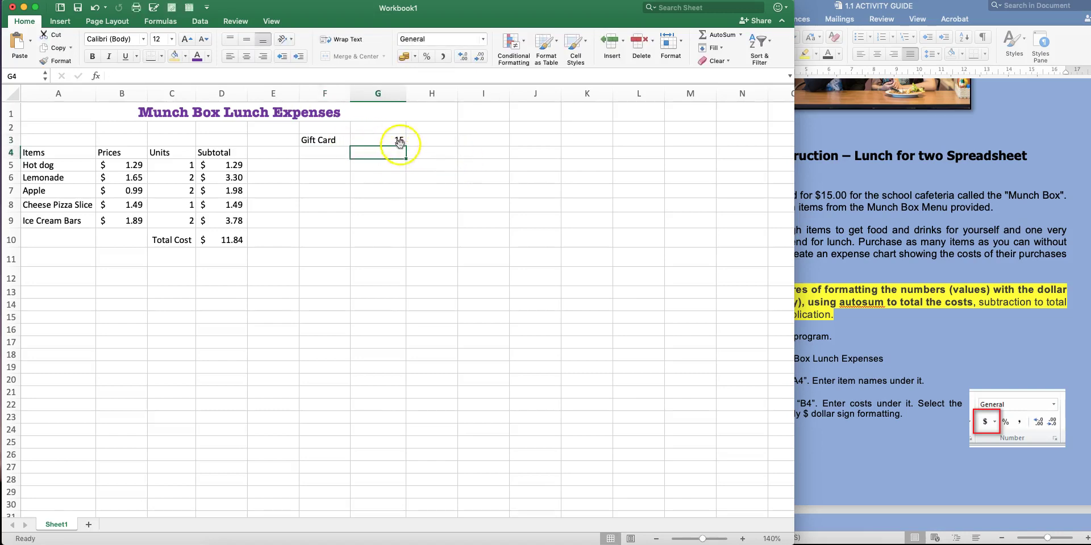
{"action": "left_click", "coordinate": [396, 141]}
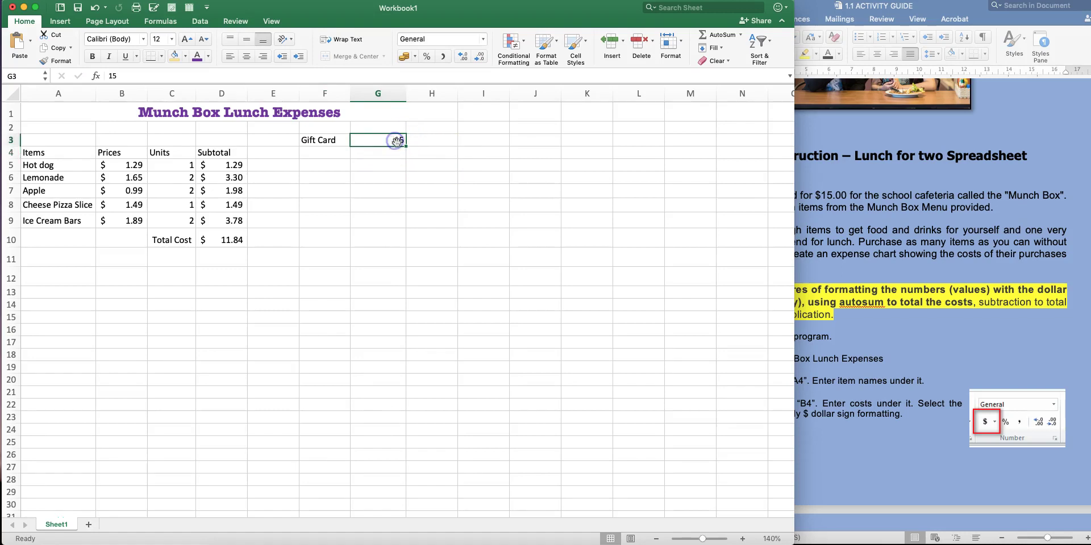
{"action": "left_click", "coordinate": [415, 57]}
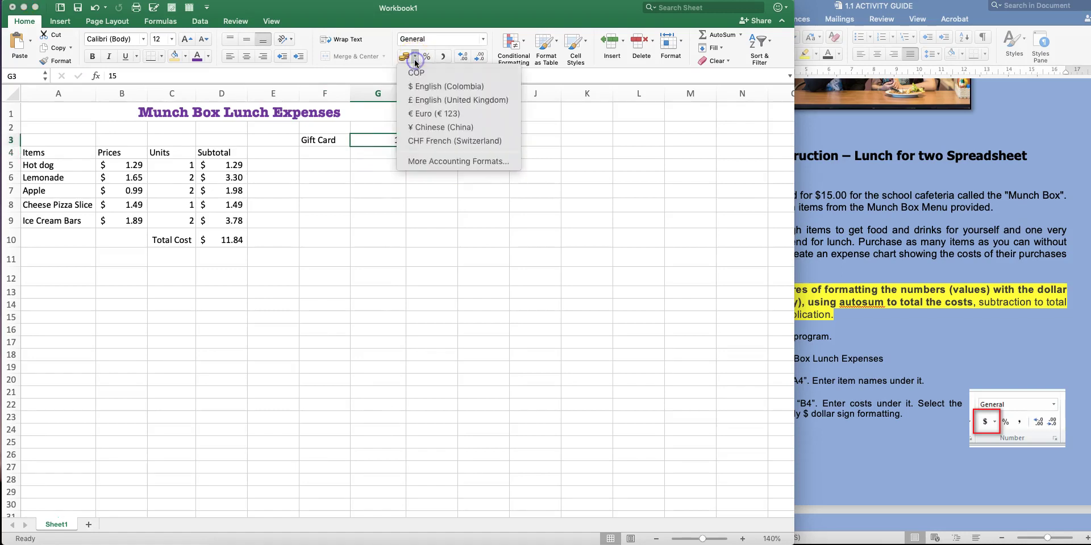
{"action": "left_click", "coordinate": [423, 88]}
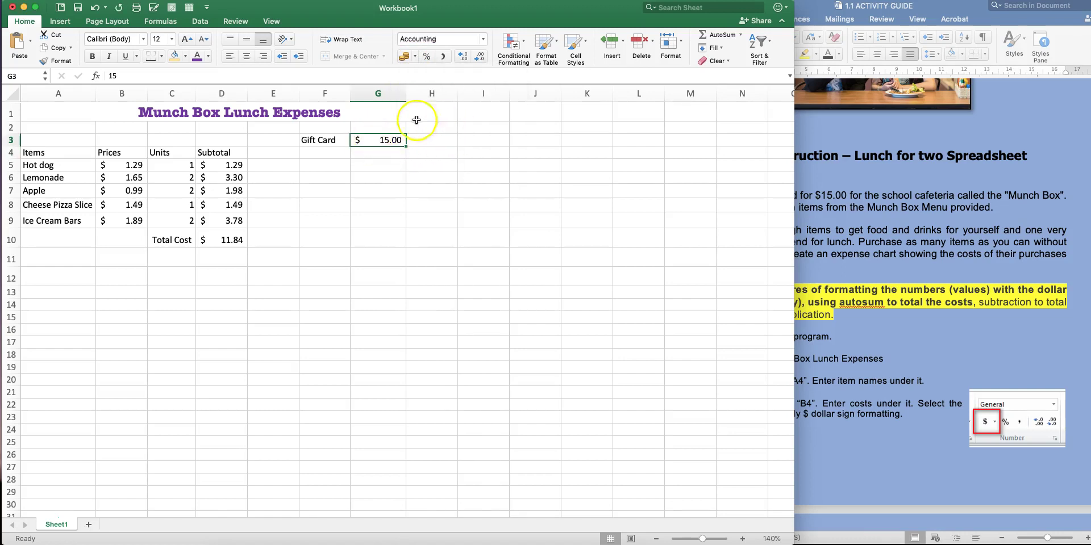
{"action": "left_click", "coordinate": [227, 238]}
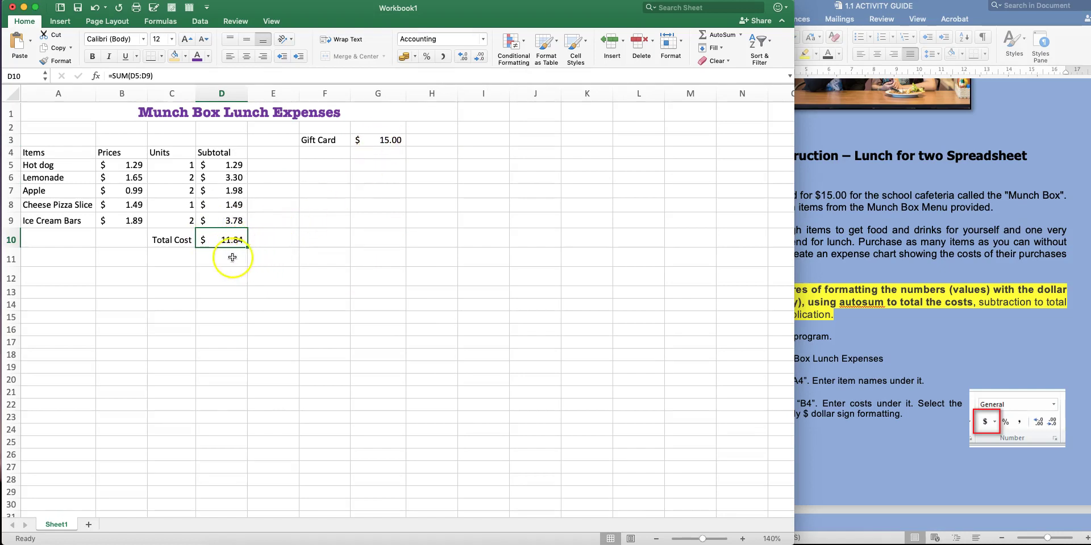
{"action": "left_click", "coordinate": [179, 258]}
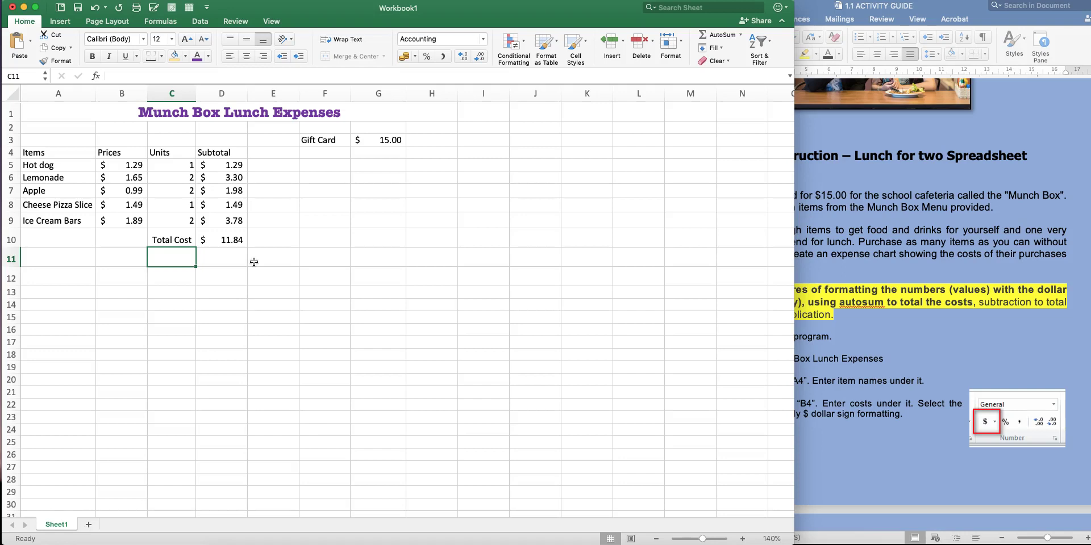
Label C11 'Remains' and enter =G3-D10 in D11 for the $3.16 left over
{"action": "type", "text": "mains"}
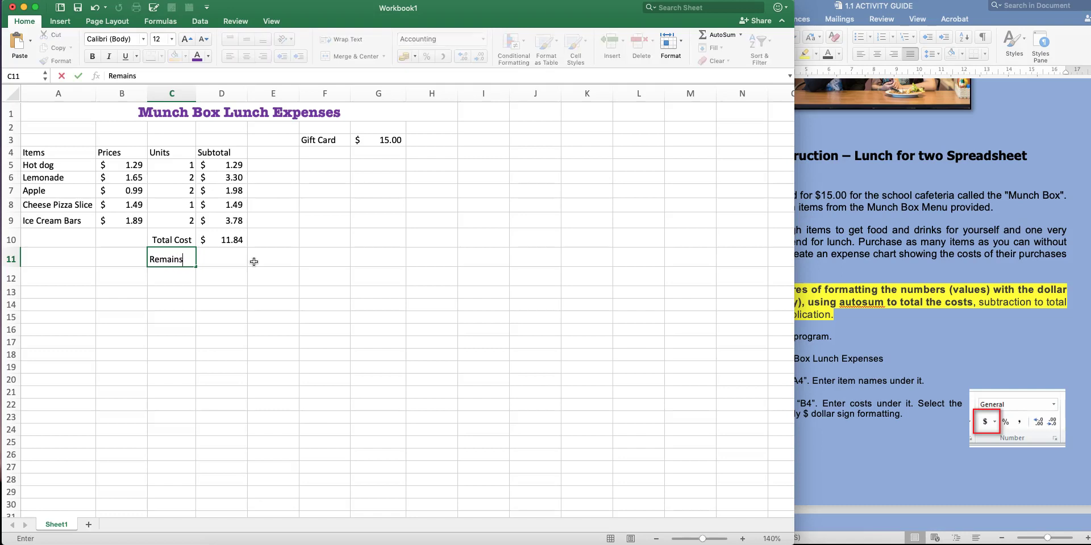
{"action": "left_click", "coordinate": [253, 272]}
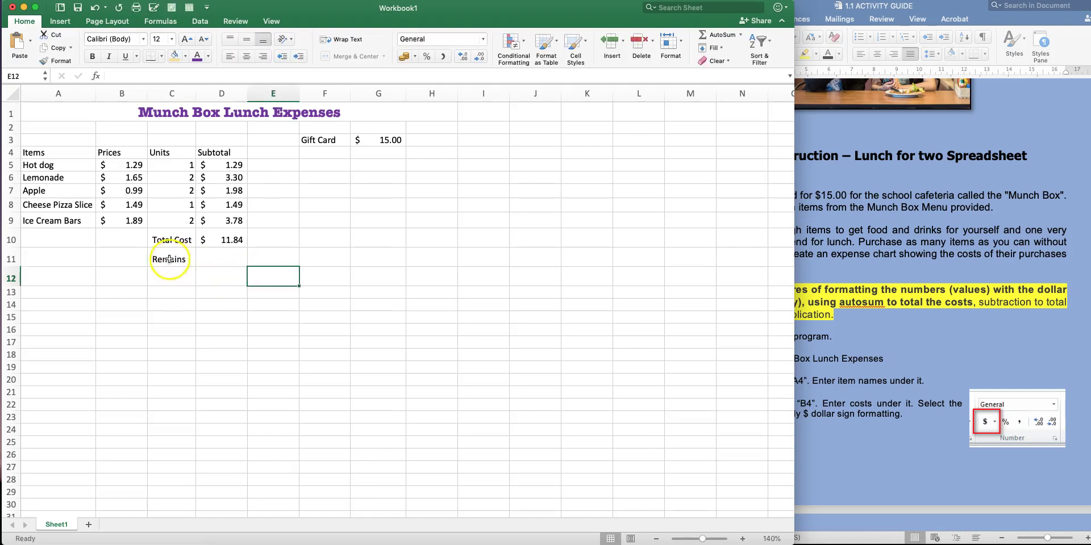
{"action": "left_click", "coordinate": [226, 258]}
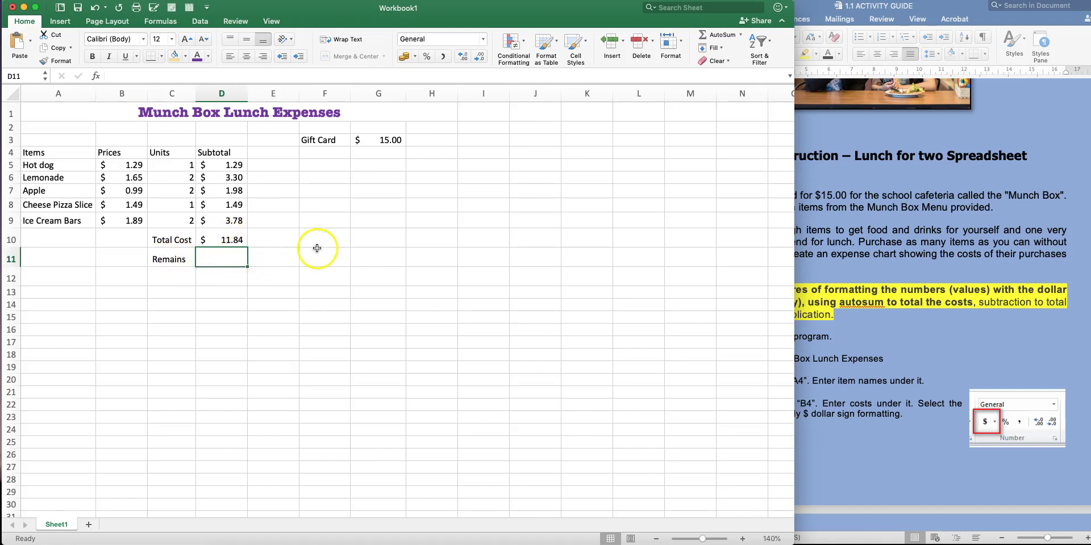
{"action": "left_click", "coordinate": [232, 259]}
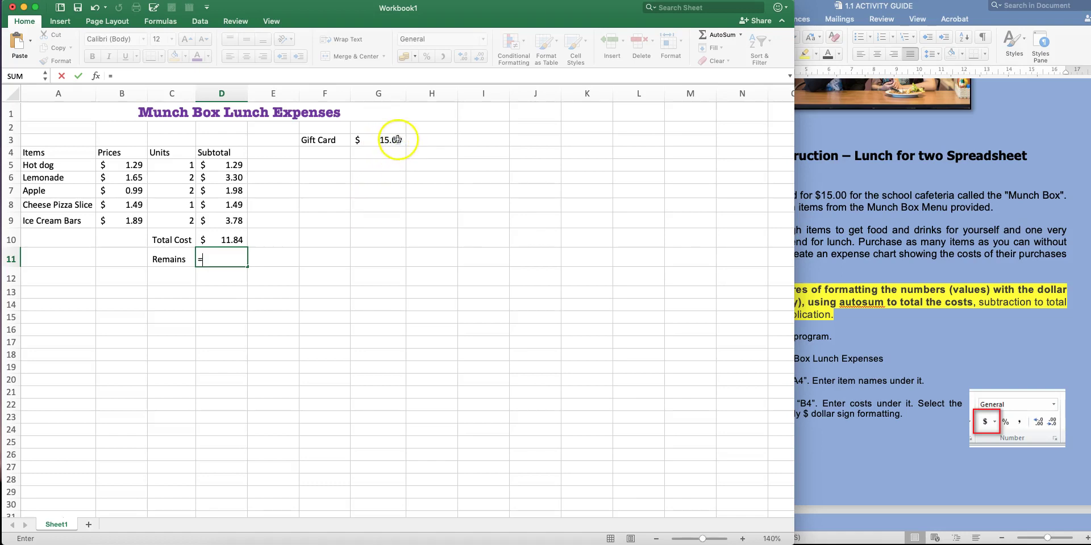
{"action": "left_click", "coordinate": [396, 140]}
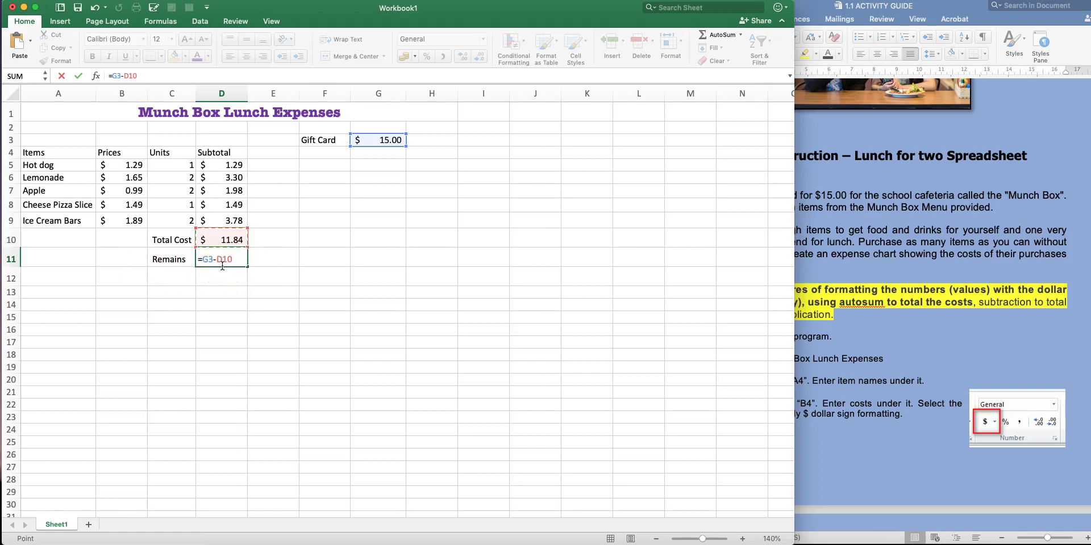
{"action": "key", "text": "Return"}
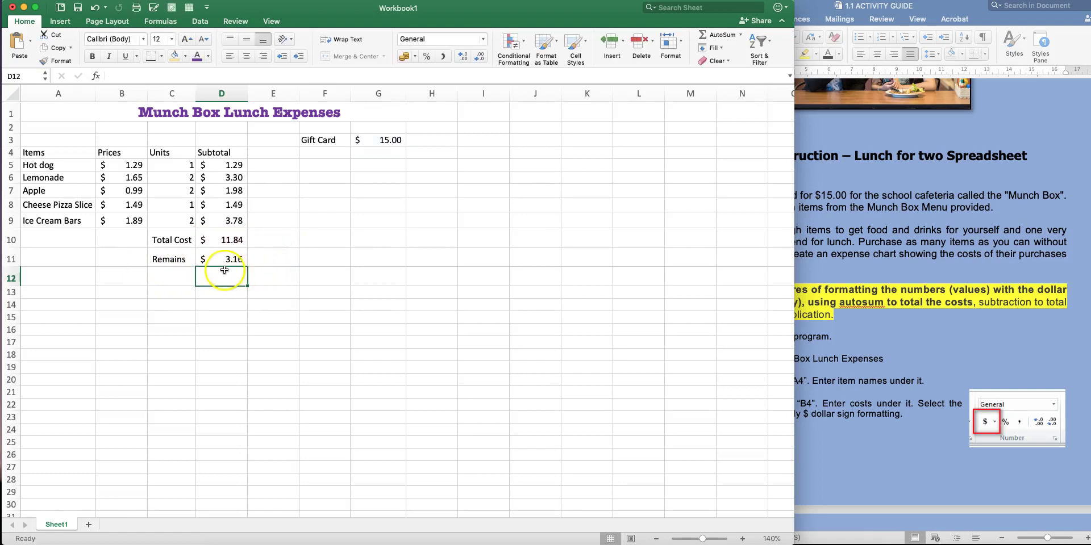
Shift the Total Cost and Remains rows from C10:D11 down to C12:D13
{"action": "left_click_drag", "start_coordinate": [11, 266], "coordinate": [11, 262]}
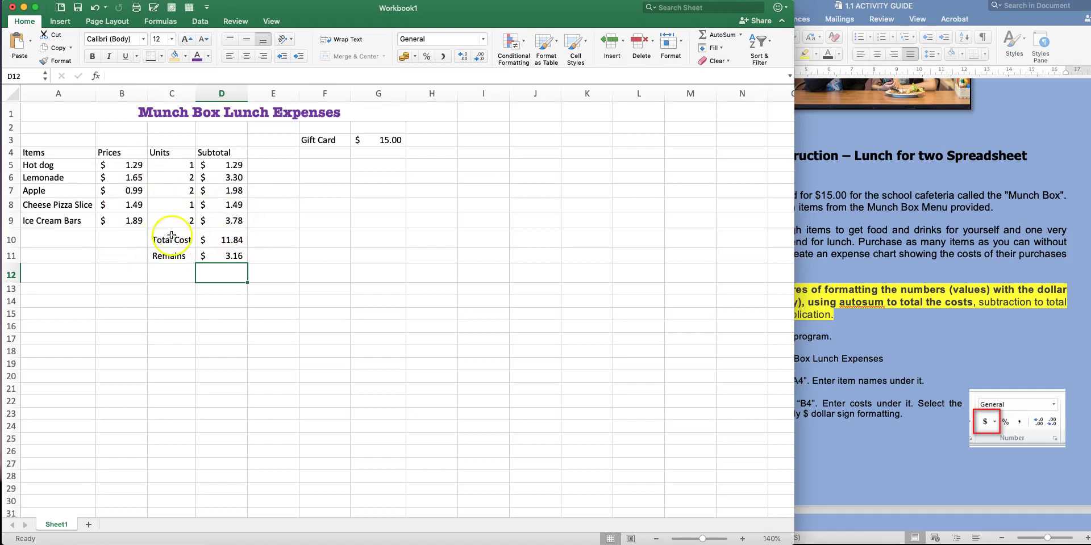
{"action": "left_click", "coordinate": [287, 288]}
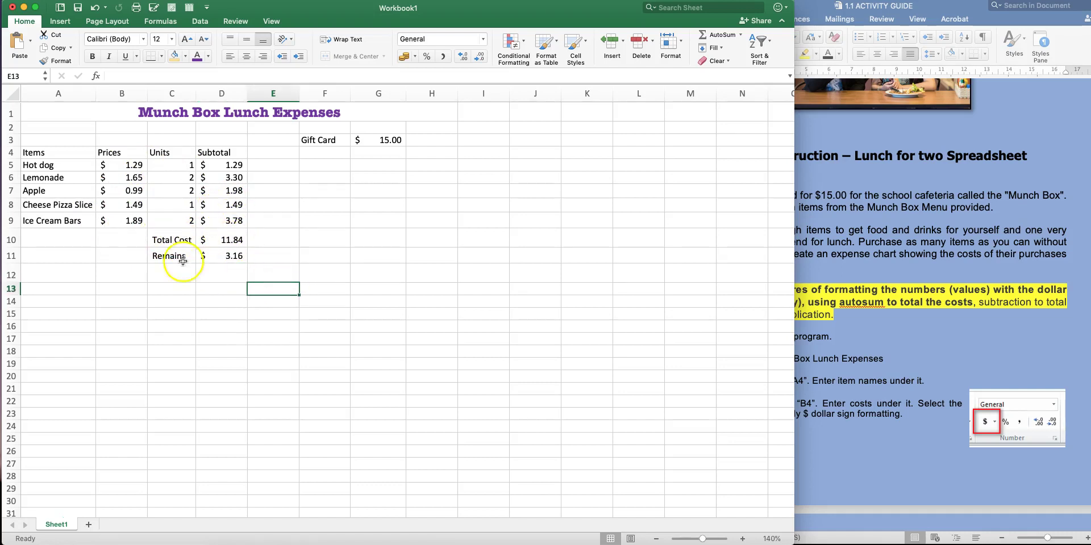
{"action": "left_click_drag", "start_coordinate": [167, 237], "coordinate": [216, 251]}
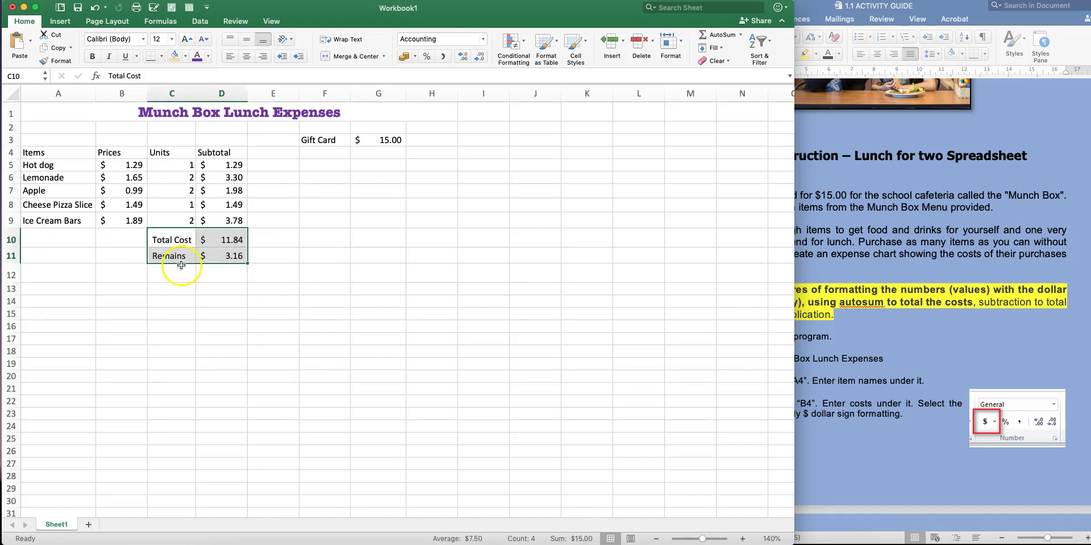
{"action": "left_click", "coordinate": [180, 265]}
{"action": "left_click_drag", "start_coordinate": [167, 239], "coordinate": [188, 294]}
{"action": "left_click", "coordinate": [302, 294]}
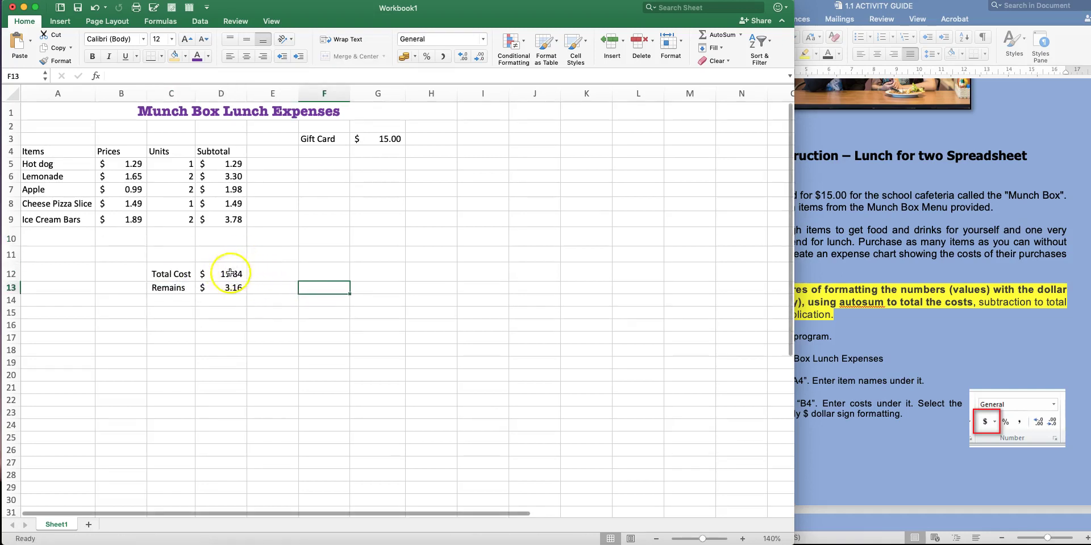
Scroll the Word document to the Munch Box Menu page listing food and drink prices
{"action": "left_click", "coordinate": [60, 234]}
{"action": "scroll", "coordinate": [73, 236], "scroll_direction": "down", "scroll_amount": 1}
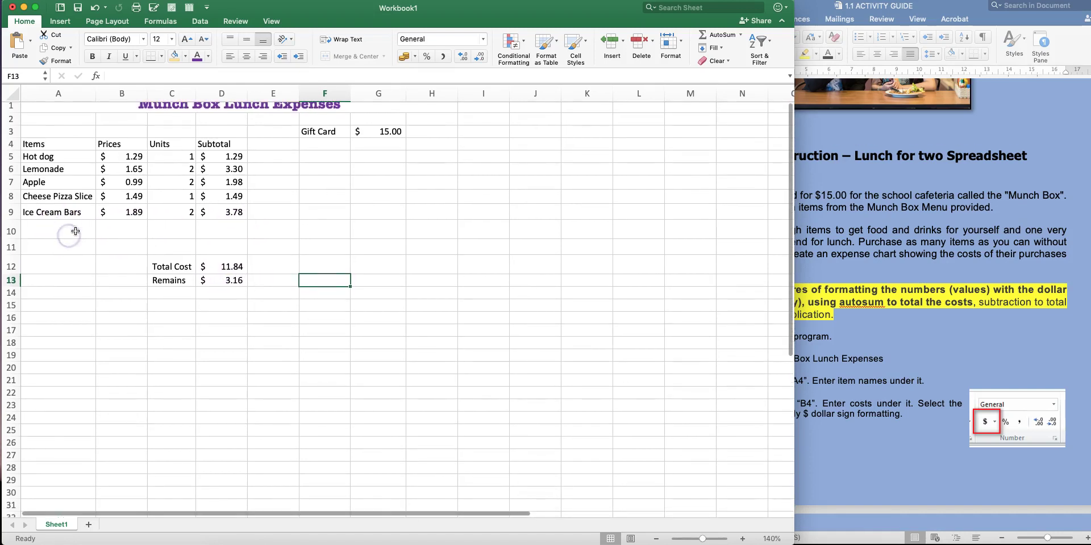
{"action": "scroll", "coordinate": [938, 336], "scroll_direction": "down", "scroll_amount": 10}
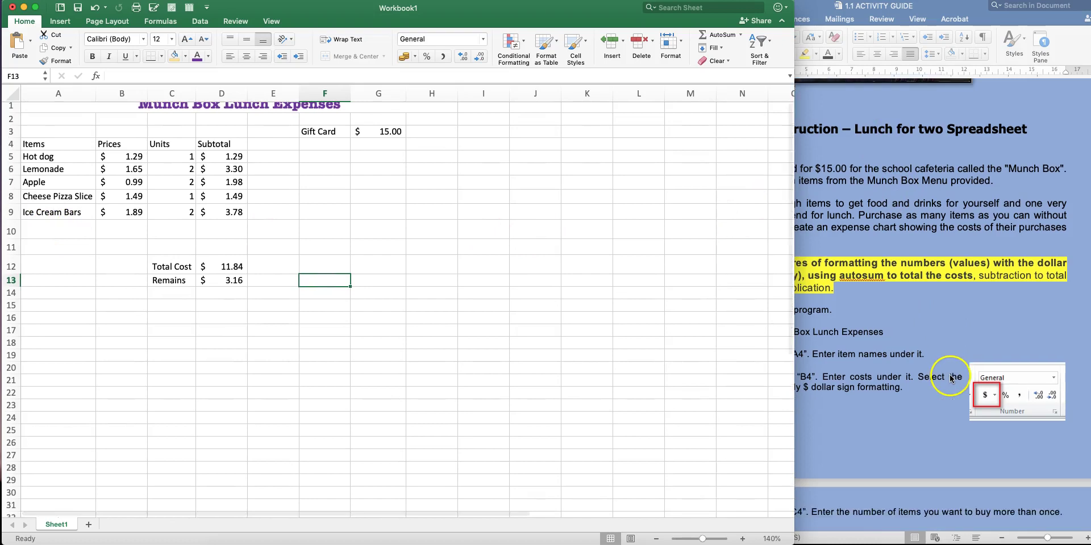
{"action": "scroll", "coordinate": [938, 339], "scroll_direction": "down", "scroll_amount": 15}
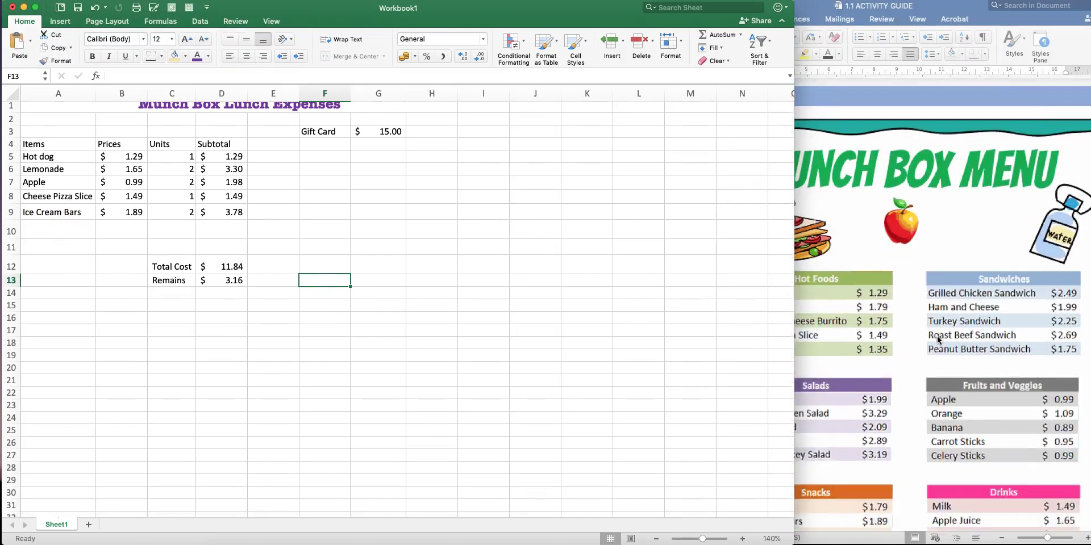
{"action": "left_click", "coordinate": [937, 339]}
{"action": "scroll", "coordinate": [883, 380], "scroll_direction": "down", "scroll_amount": 1}
{"action": "scroll", "coordinate": [883, 380], "scroll_direction": "down", "scroll_amount": 2}
{"action": "scroll", "coordinate": [883, 380], "scroll_direction": "up", "scroll_amount": 3}
{"action": "scroll", "coordinate": [883, 379], "scroll_direction": "down", "scroll_amount": 1}
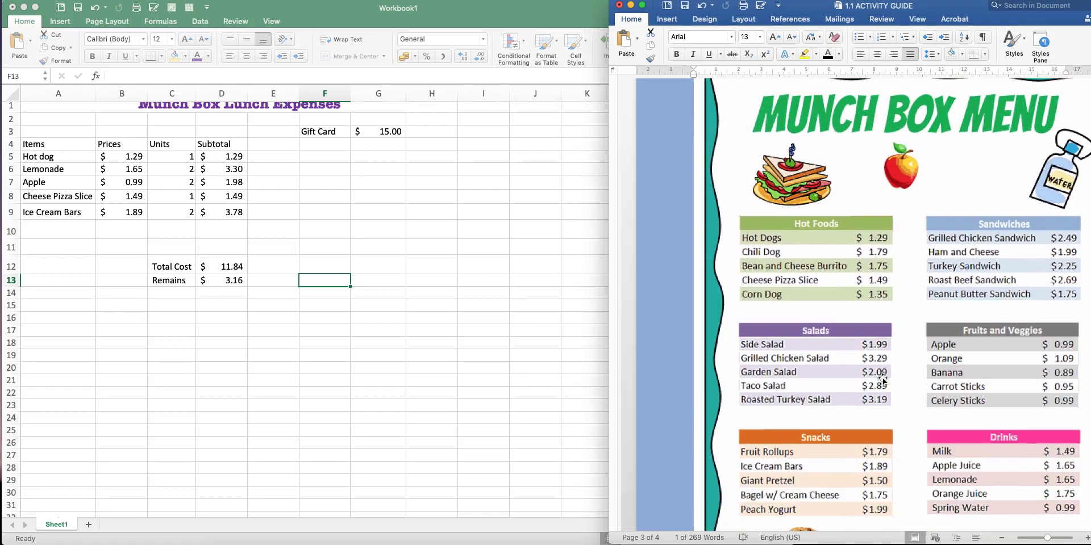
{"action": "scroll", "coordinate": [883, 379], "scroll_direction": "down", "scroll_amount": 1}
{"action": "scroll", "coordinate": [883, 379], "scroll_direction": "down", "scroll_amount": 1}
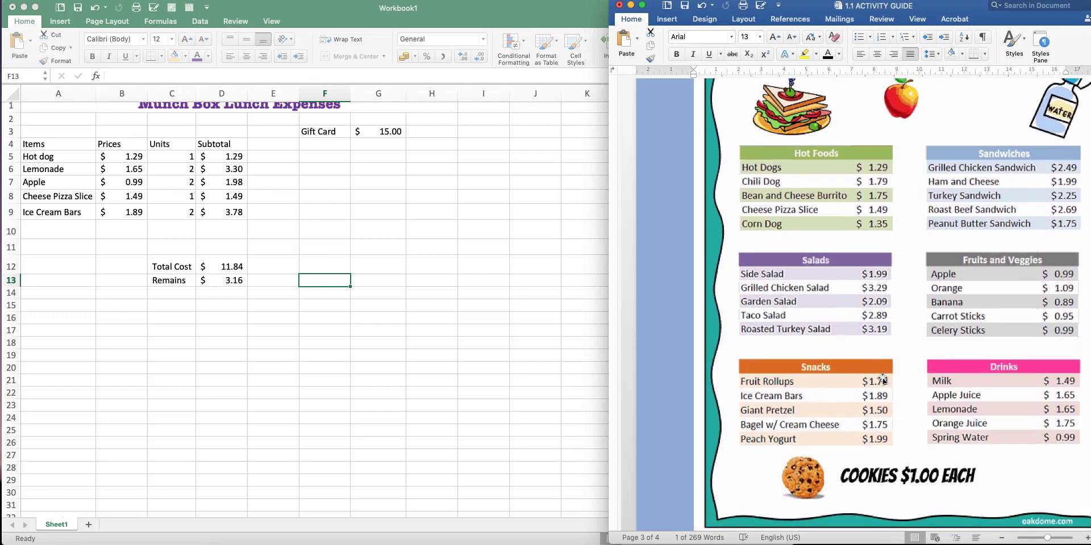
{"action": "left_click", "coordinate": [771, 447]}
Add 'Bagle With Cheese' in A10, autofit column A, and enter its $1.75 price in B10
{"action": "left_click", "coordinate": [71, 232]}
{"action": "type", "text": "B"}
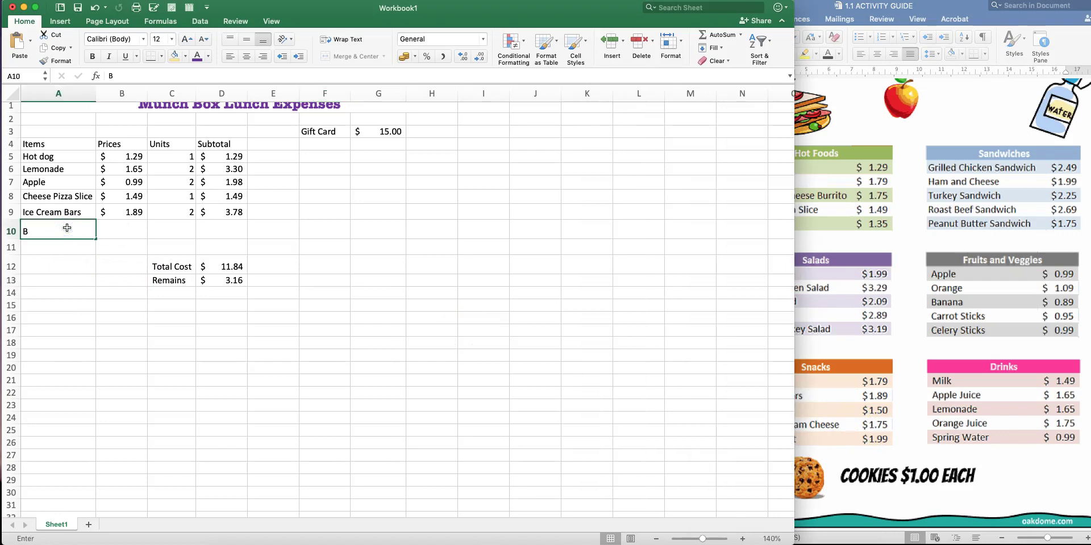
{"action": "type", "text": "agle With C"}
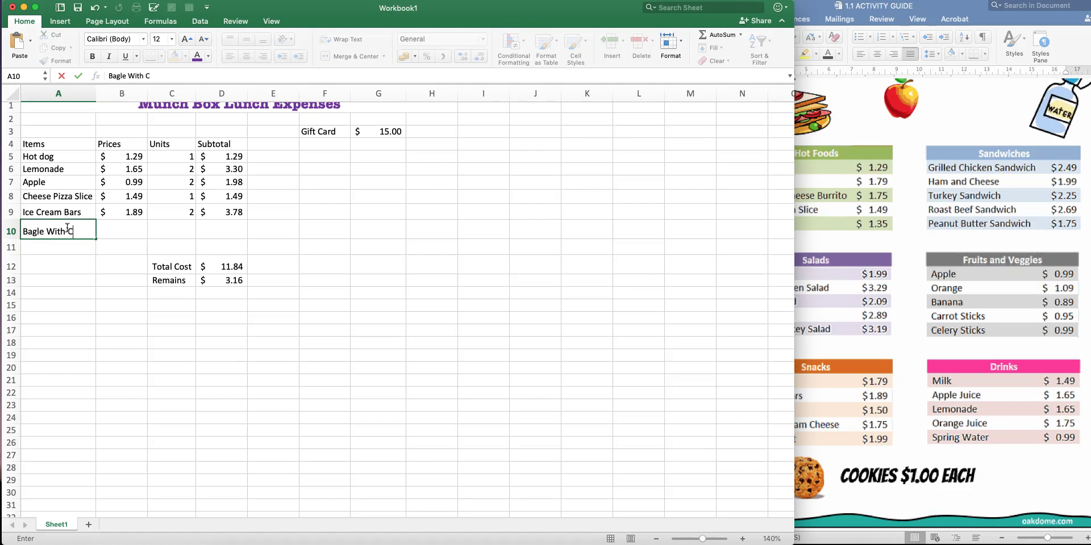
{"action": "key", "text": "Return"}
{"action": "key", "text": "Return"}
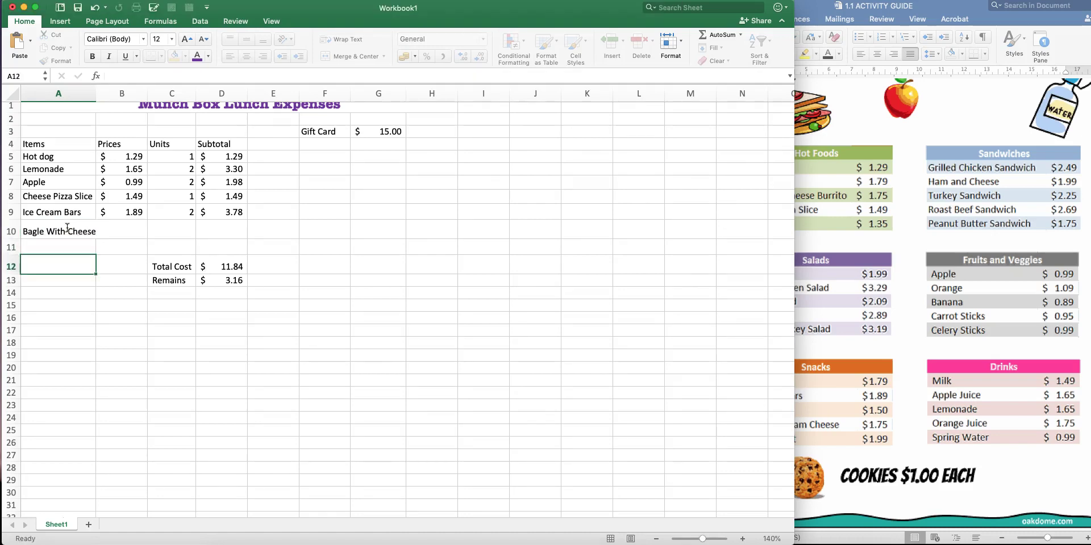
{"action": "scroll", "coordinate": [111, 188], "scroll_direction": "down", "scroll_amount": 1}
{"action": "scroll", "coordinate": [111, 188], "scroll_direction": "right", "scroll_amount": 1}
{"action": "left_click_drag", "start_coordinate": [78, 92], "coordinate": [78, 93]}
{"action": "double_click", "coordinate": [77, 93]}
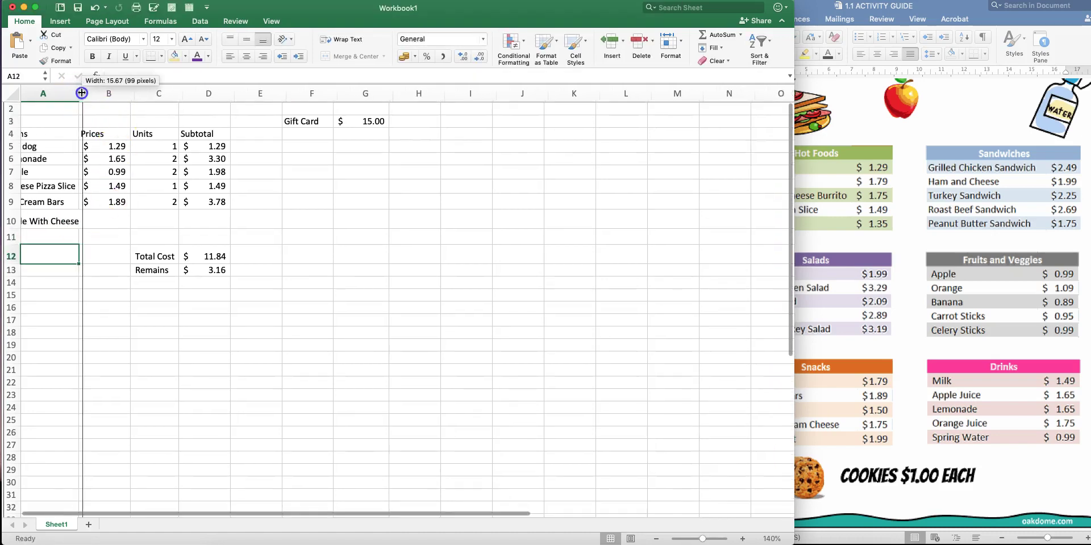
{"action": "left_click", "coordinate": [137, 227]}
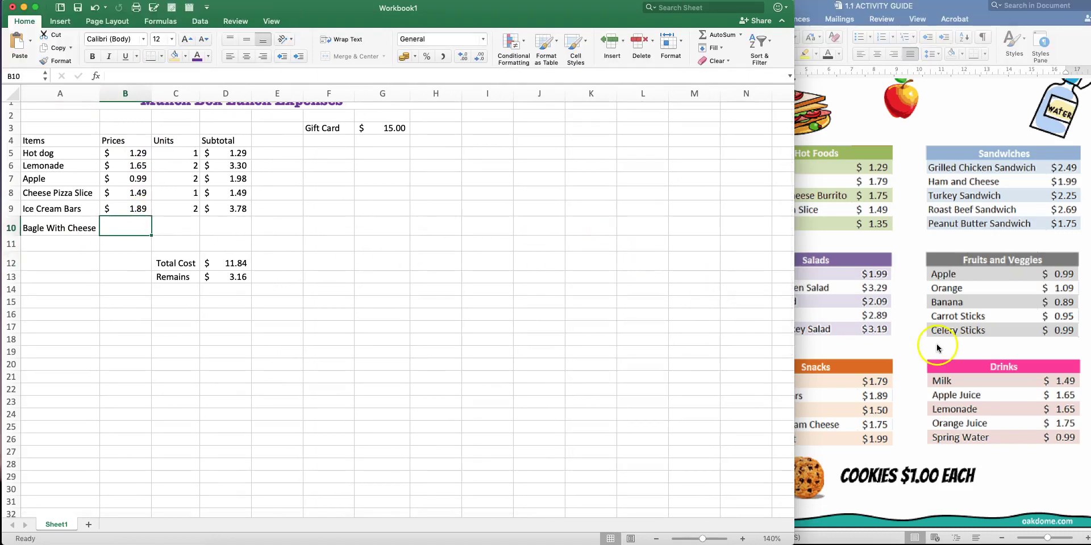
{"action": "left_click", "coordinate": [919, 342]}
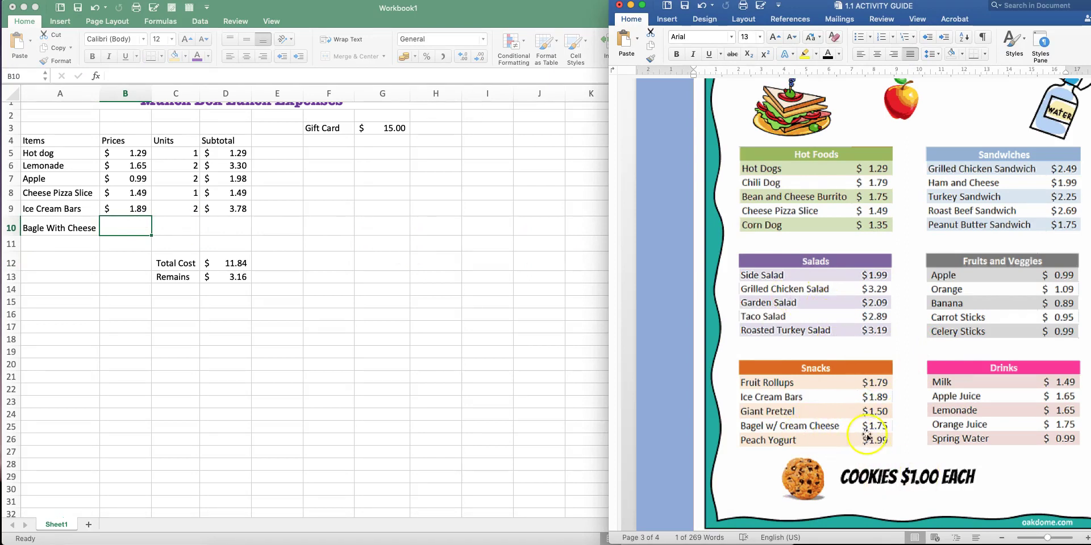
{"action": "double_click", "coordinate": [127, 224]}
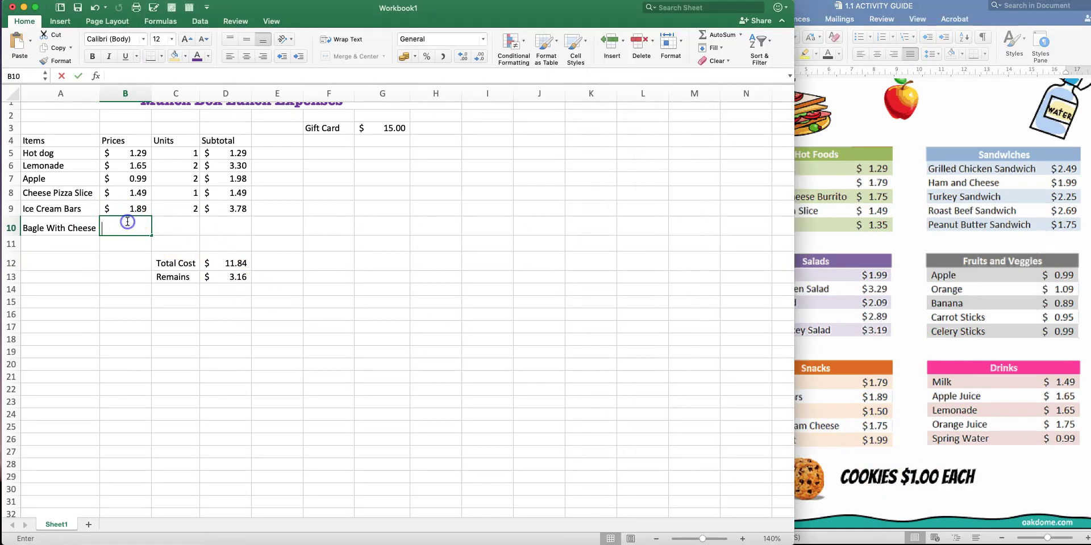
{"action": "type", "text": "1.75"}
{"action": "key", "text": "Return"}
Enter the bagel's units in C10, check the totals, then change C10 to 1
{"action": "left_click", "coordinate": [181, 227]}
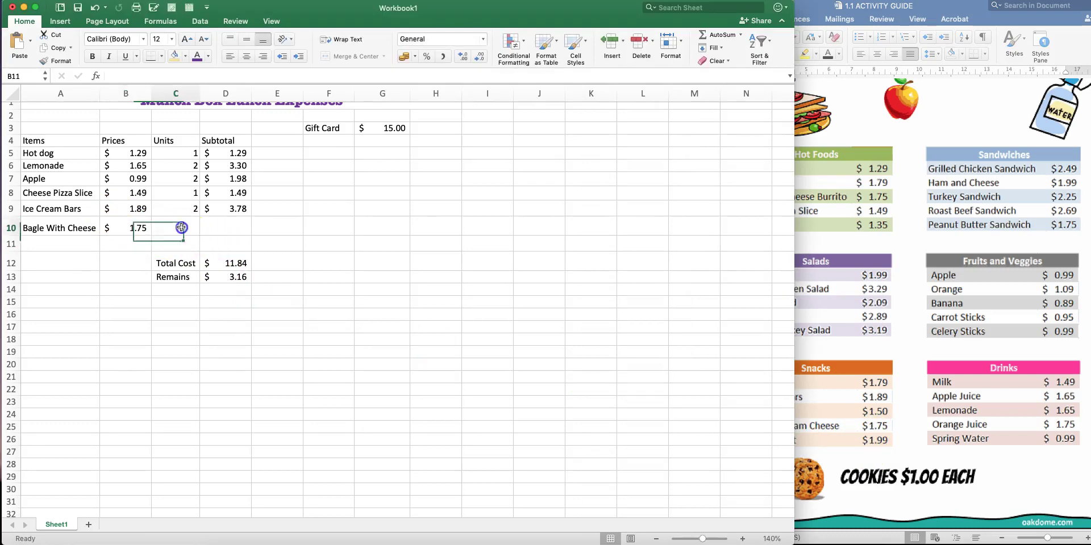
{"action": "scroll", "coordinate": [182, 227], "scroll_direction": "up", "scroll_amount": 1}
{"action": "left_click", "coordinate": [223, 229]}
{"action": "scroll", "coordinate": [263, 241], "scroll_direction": "up", "scroll_amount": 1}
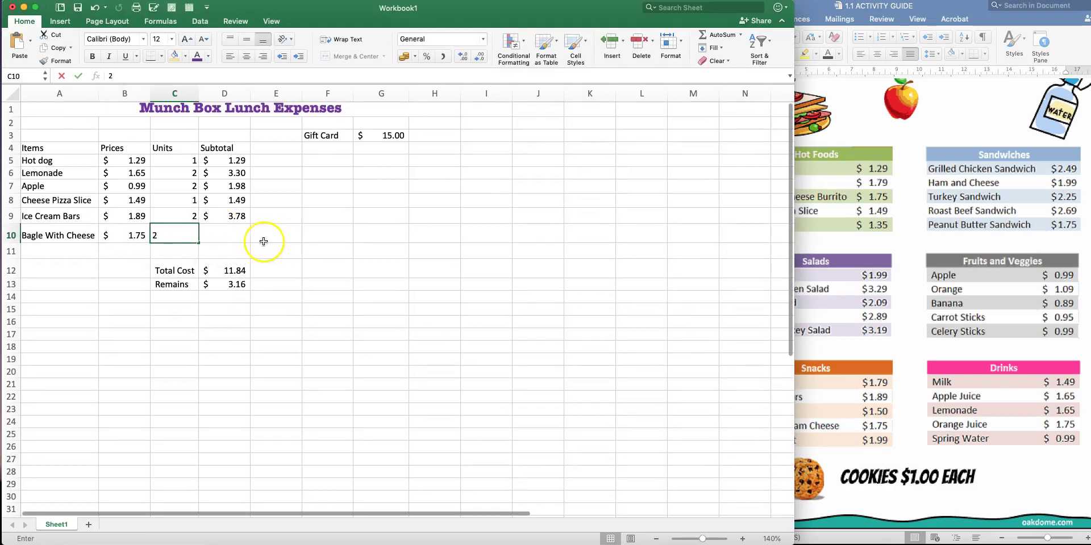
{"action": "left_click", "coordinate": [264, 242]}
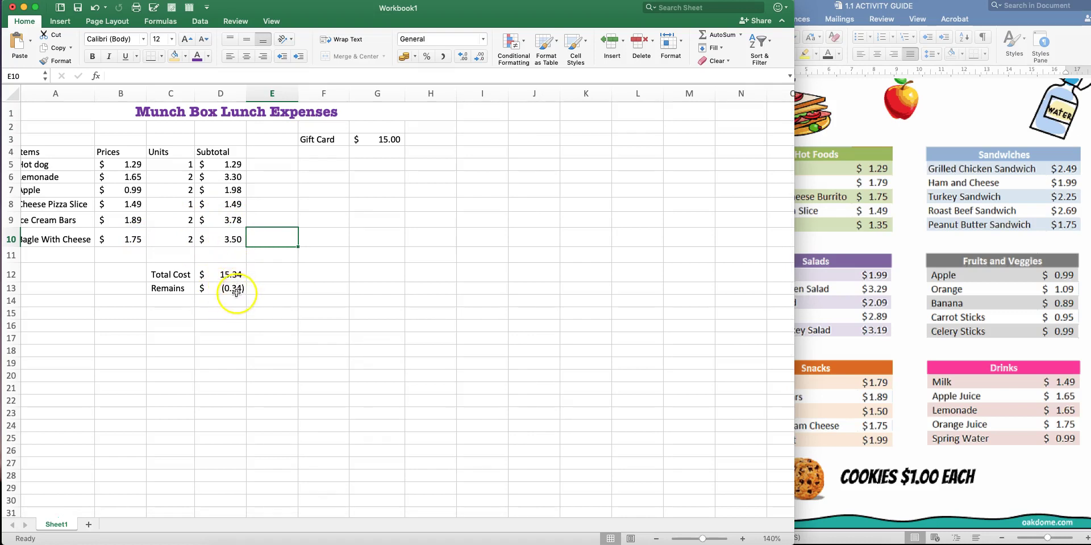
{"action": "scroll", "coordinate": [237, 290], "scroll_direction": "down", "scroll_amount": 1}
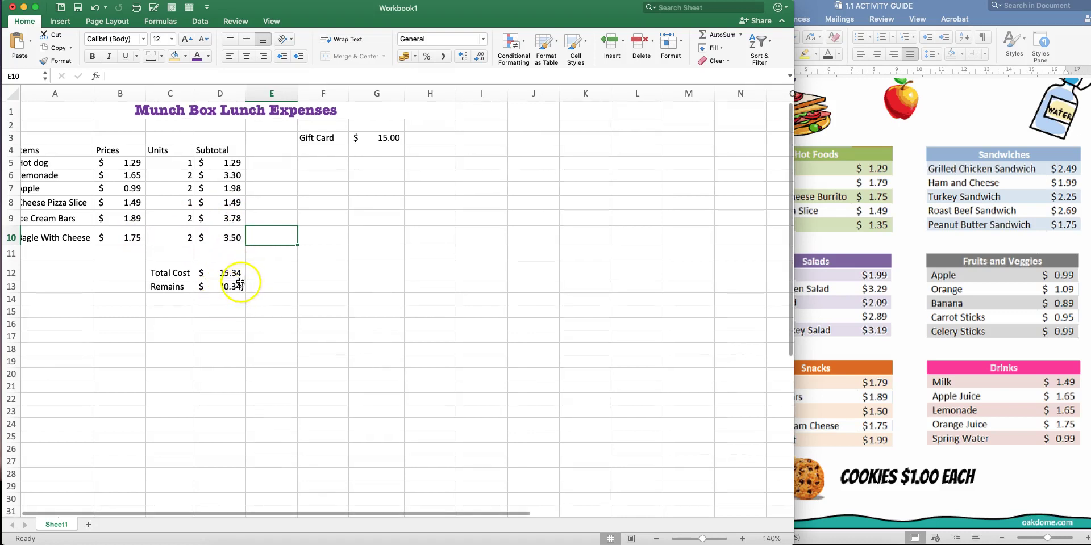
{"action": "scroll", "coordinate": [241, 287], "scroll_direction": "down", "scroll_amount": 1}
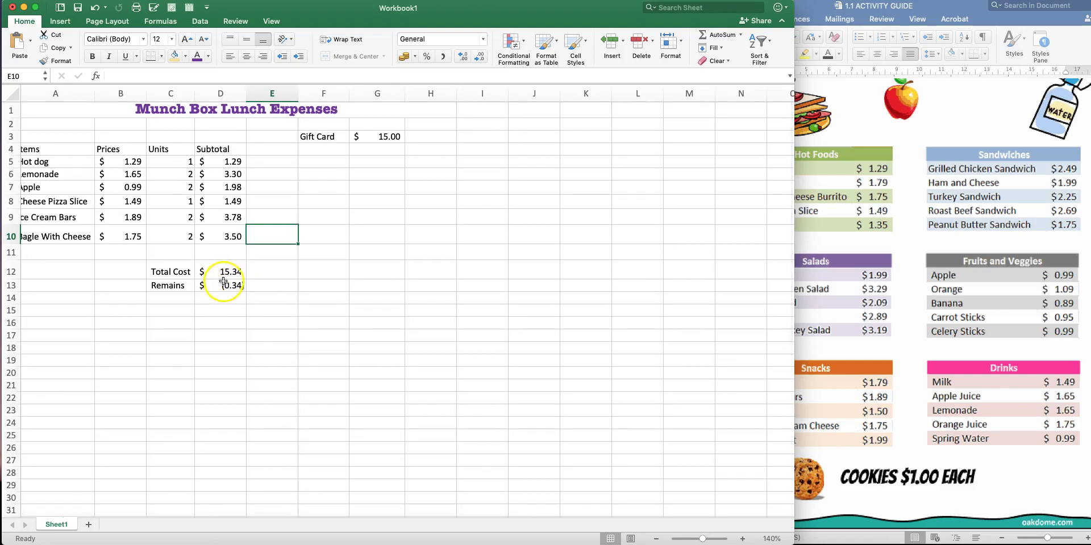
{"action": "scroll", "coordinate": [239, 283], "scroll_direction": "down", "scroll_amount": 1}
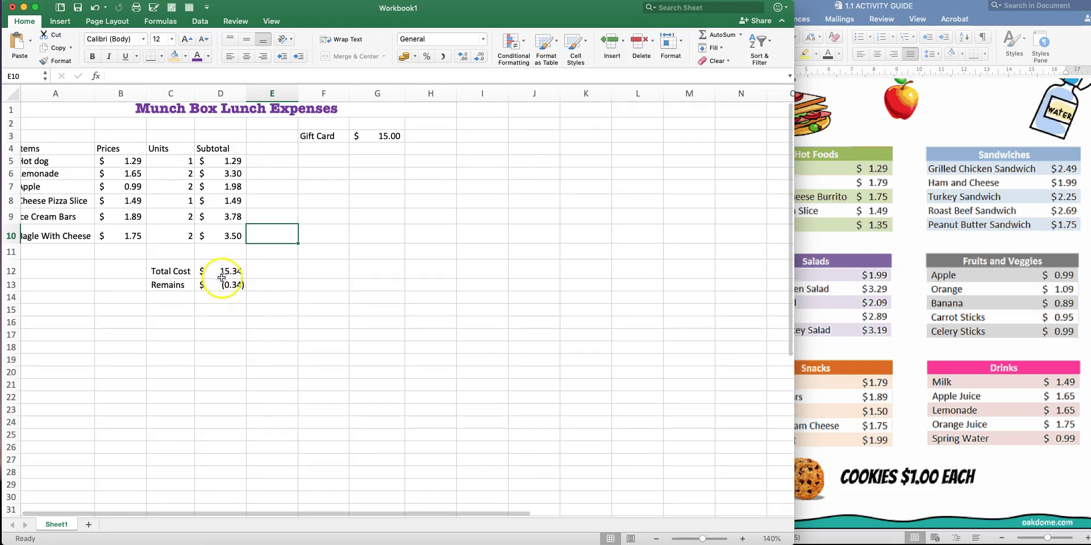
{"action": "scroll", "coordinate": [241, 273], "scroll_direction": "up", "scroll_amount": 1}
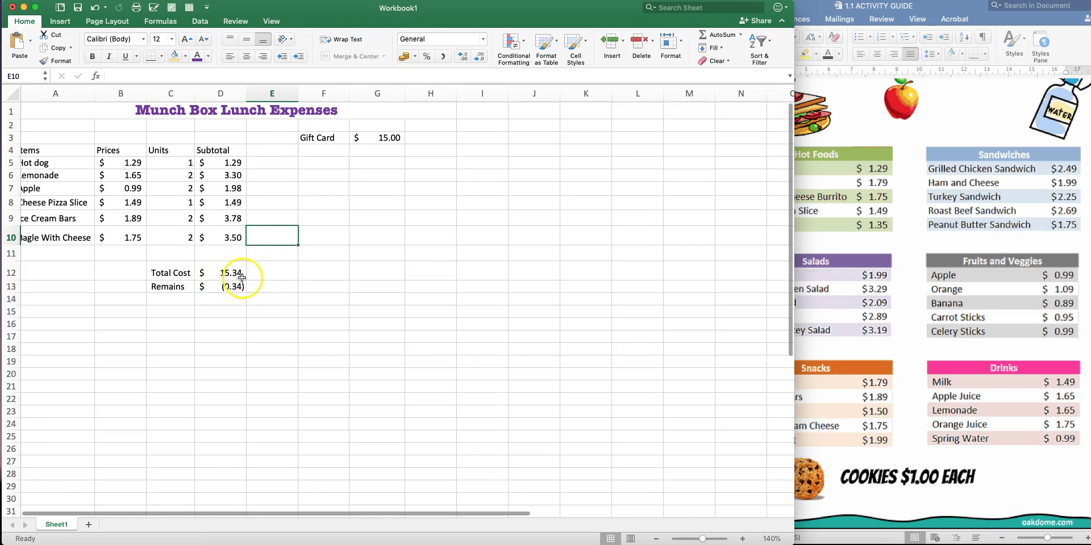
{"action": "scroll", "coordinate": [243, 279], "scroll_direction": "down", "scroll_amount": 1}
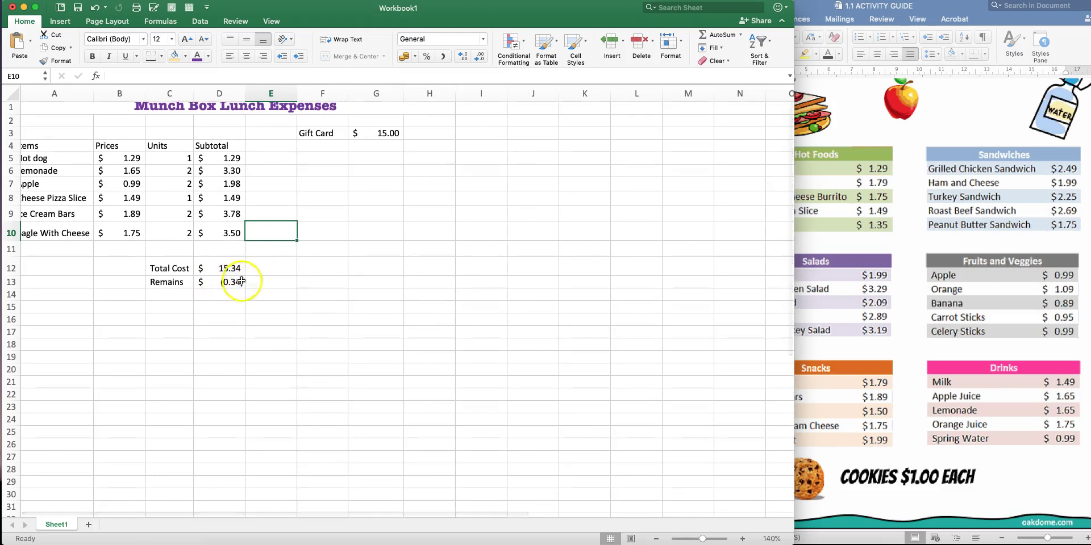
{"action": "scroll", "coordinate": [265, 256], "scroll_direction": "left", "scroll_amount": 1}
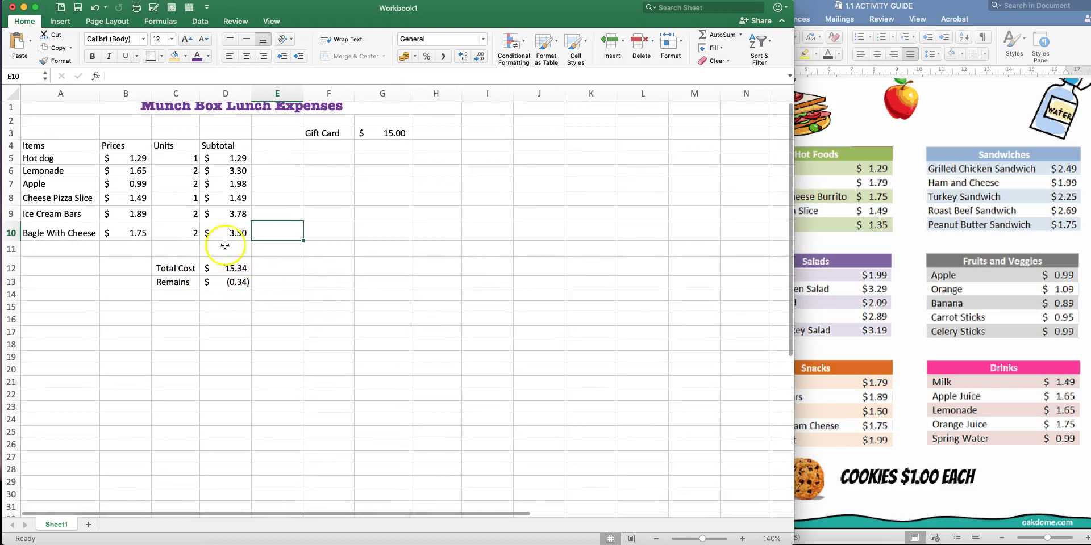
{"action": "left_click", "coordinate": [187, 229]}
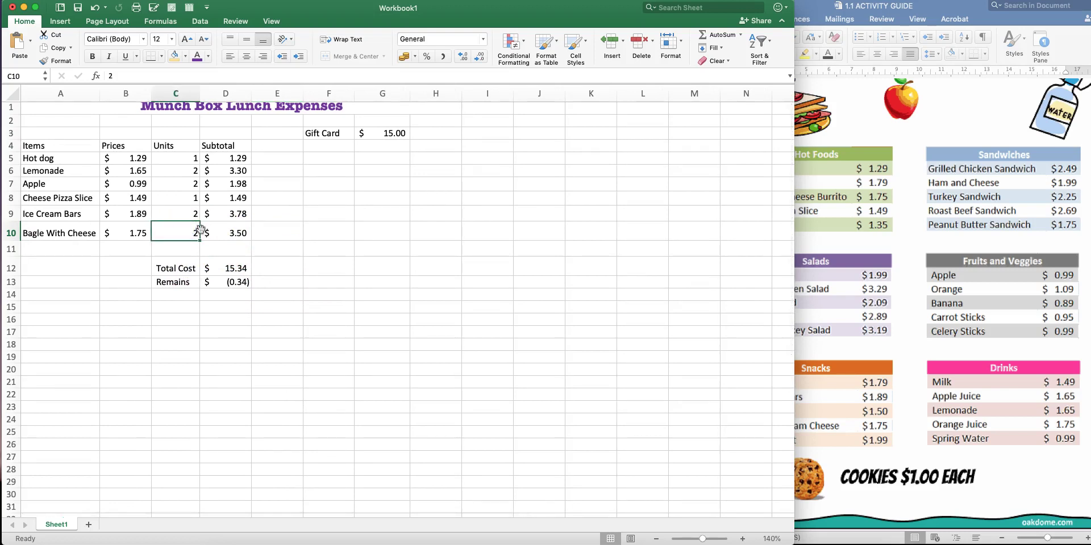
{"action": "type", "text": "1"}
{"action": "key", "text": "Return"}
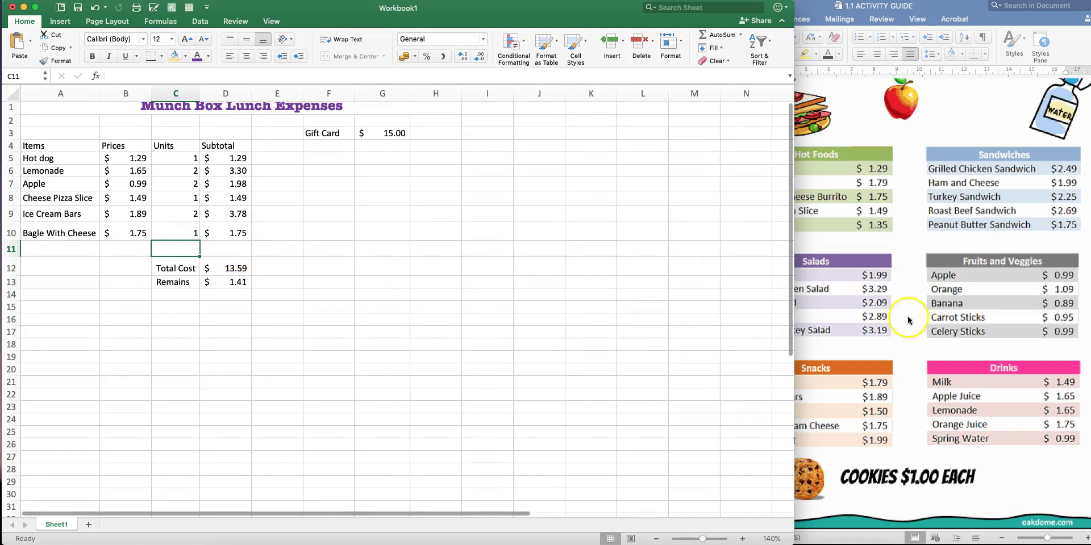
{"action": "left_click", "coordinate": [953, 314]}
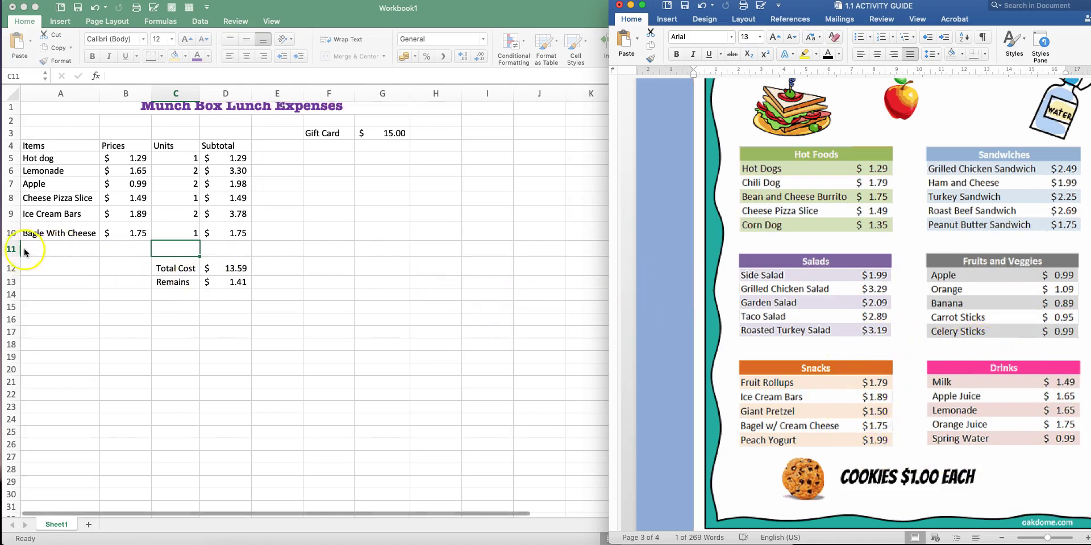
{"action": "left_click", "coordinate": [165, 250]}
{"action": "left_click", "coordinate": [98, 272]}
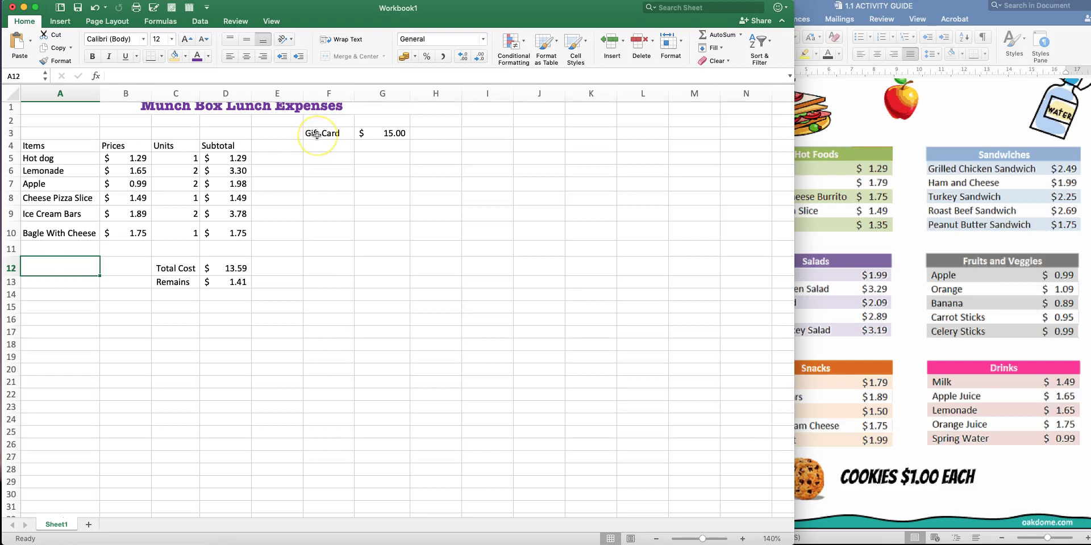
Apply All Borders to the expenses table A4:D13
{"action": "scroll", "coordinate": [305, 206], "scroll_direction": "up", "scroll_amount": 1}
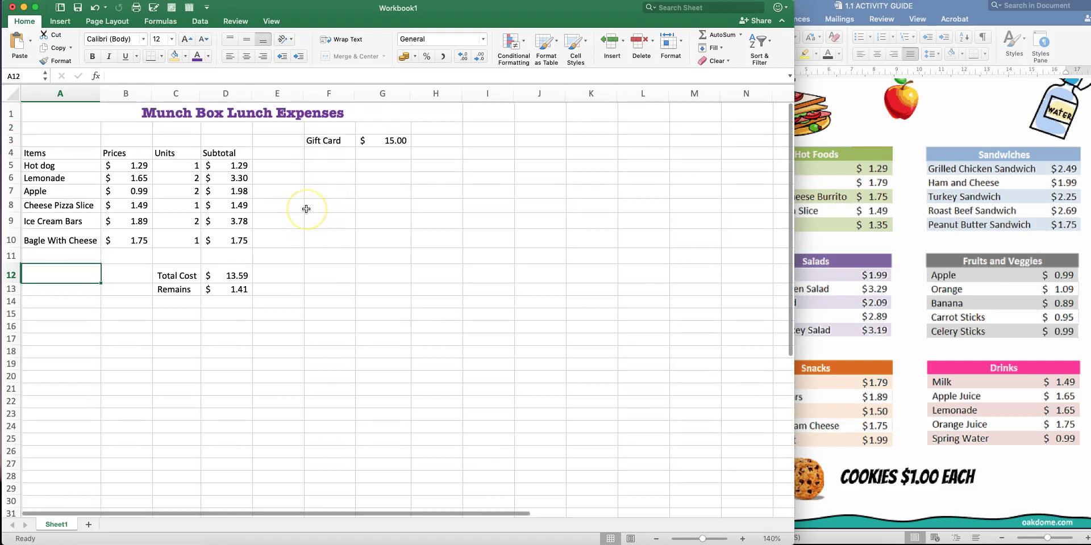
{"action": "left_click_drag", "start_coordinate": [32, 152], "coordinate": [234, 284]}
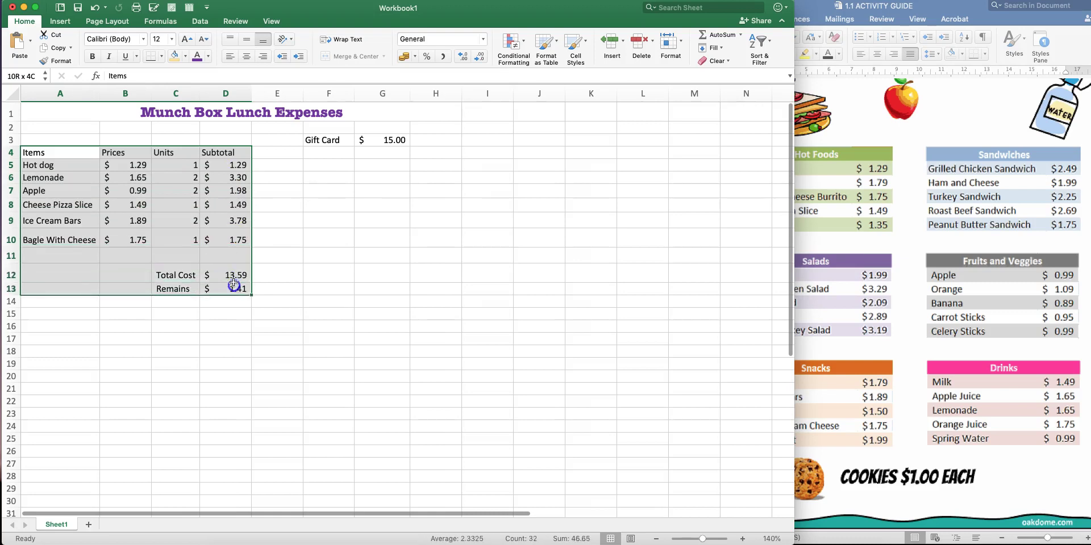
{"action": "left_click", "coordinate": [162, 57]}
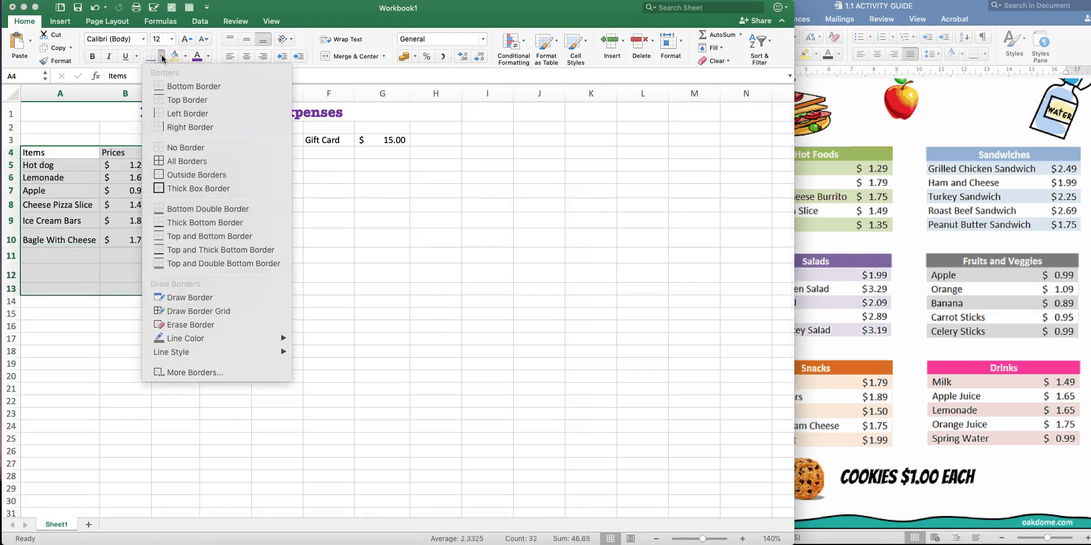
{"action": "left_click", "coordinate": [173, 162]}
{"action": "left_click", "coordinate": [182, 221]}
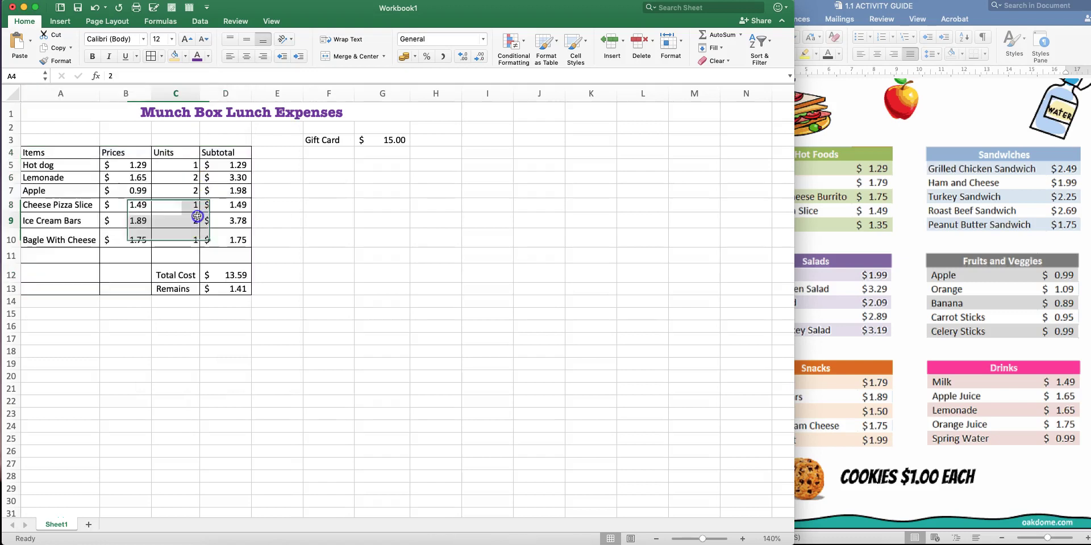
{"action": "scroll", "coordinate": [117, 251], "scroll_direction": "right", "scroll_amount": 1}
{"action": "scroll", "coordinate": [233, 194], "scroll_direction": "left", "scroll_amount": 1}
Fill the header row A4:D4 and the Total Cost and Remains labels with gold
{"action": "left_click_drag", "start_coordinate": [35, 153], "coordinate": [216, 153]}
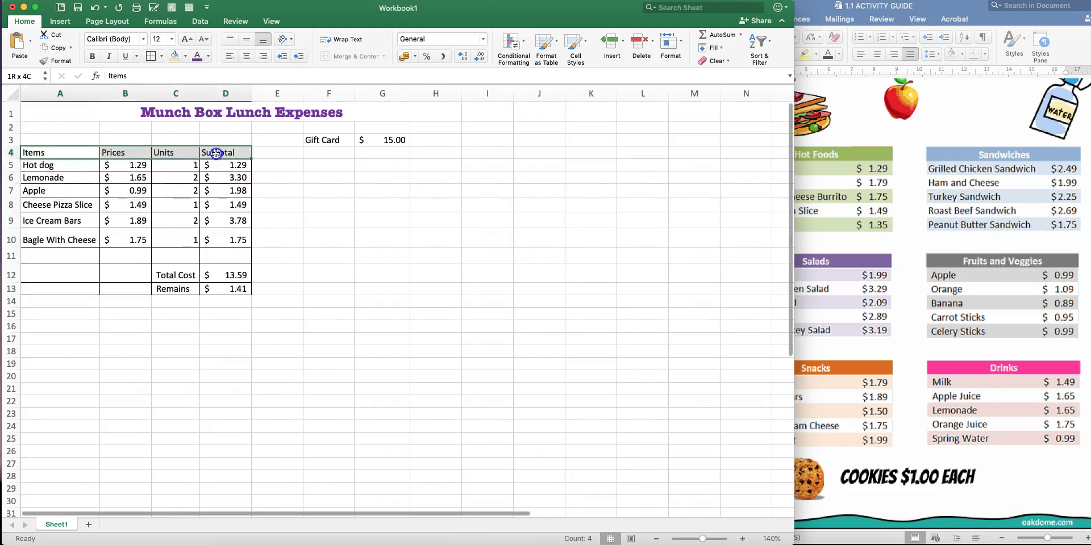
{"action": "left_click", "coordinate": [185, 57]}
{"action": "left_click", "coordinate": [250, 108]}
{"action": "left_click", "coordinate": [287, 189]}
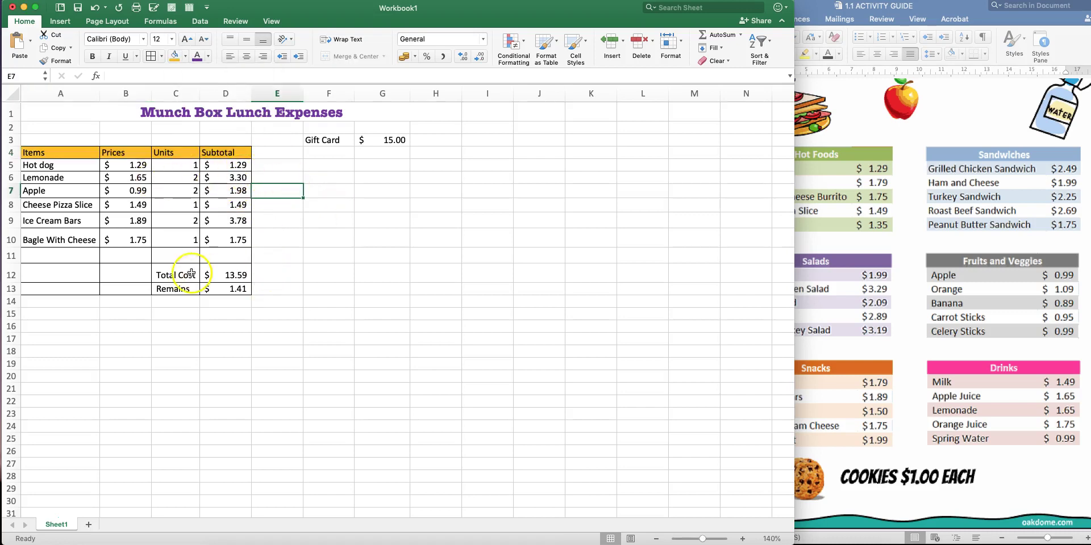
{"action": "mouse_move", "coordinate": [174, 275]}
{"action": "left_mouse_down"}
{"action": "mouse_move", "coordinate": [176, 288]}
{"action": "mouse_move", "coordinate": [215, 286]}
{"action": "mouse_move", "coordinate": [179, 286]}
{"action": "left_mouse_up"}
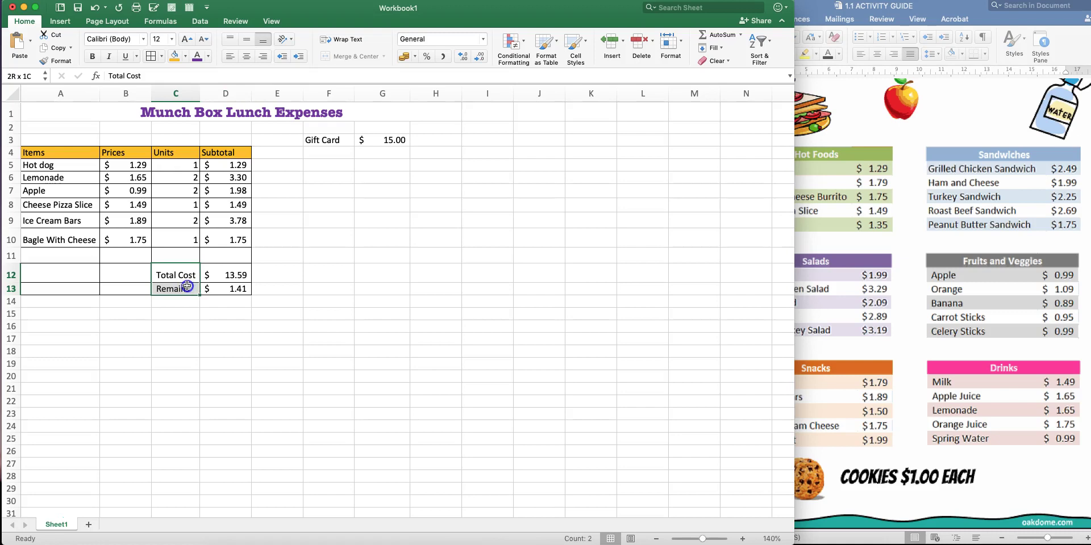
{"action": "left_click", "coordinate": [172, 59]}
{"action": "left_click", "coordinate": [286, 256]}
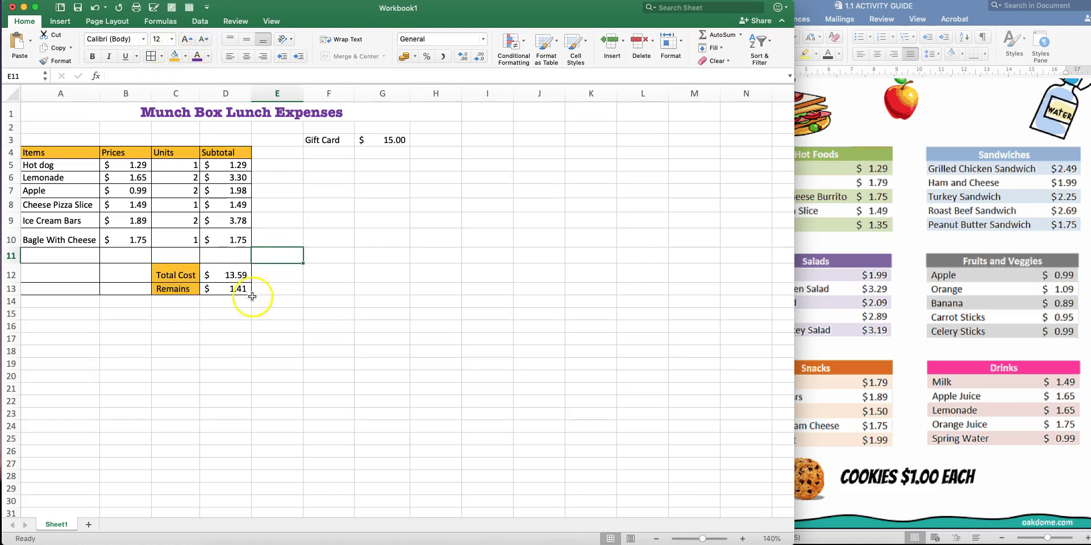
Make row 12 slightly shorter and fill the Gift Card label F3 with gold
{"action": "left_click_drag", "start_coordinate": [11, 282], "coordinate": [11, 277]}
{"action": "left_click", "coordinate": [288, 309]}
{"action": "left_click", "coordinate": [329, 140]}
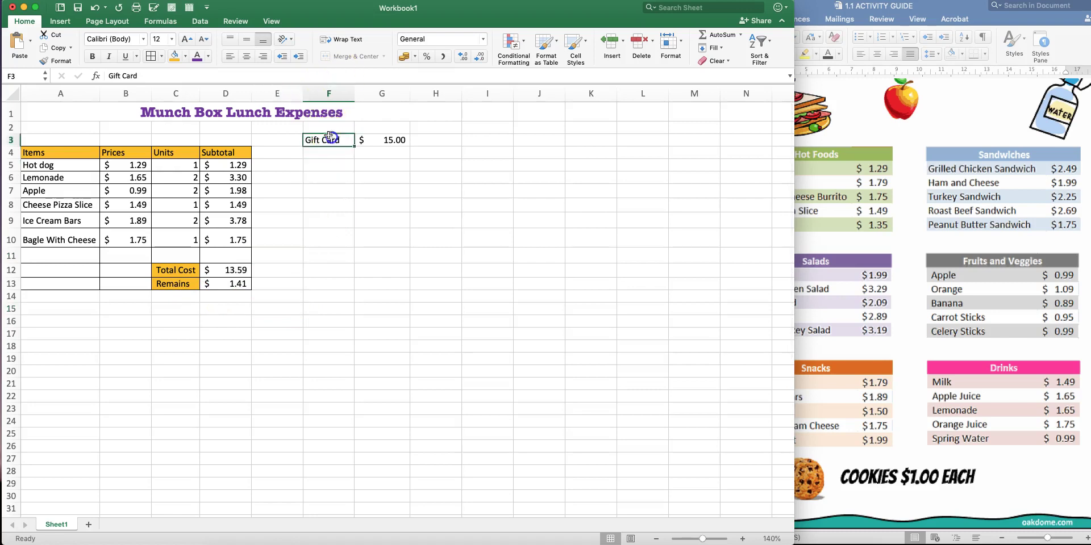
{"action": "left_click", "coordinate": [172, 56]}
{"action": "left_click", "coordinate": [382, 220]}
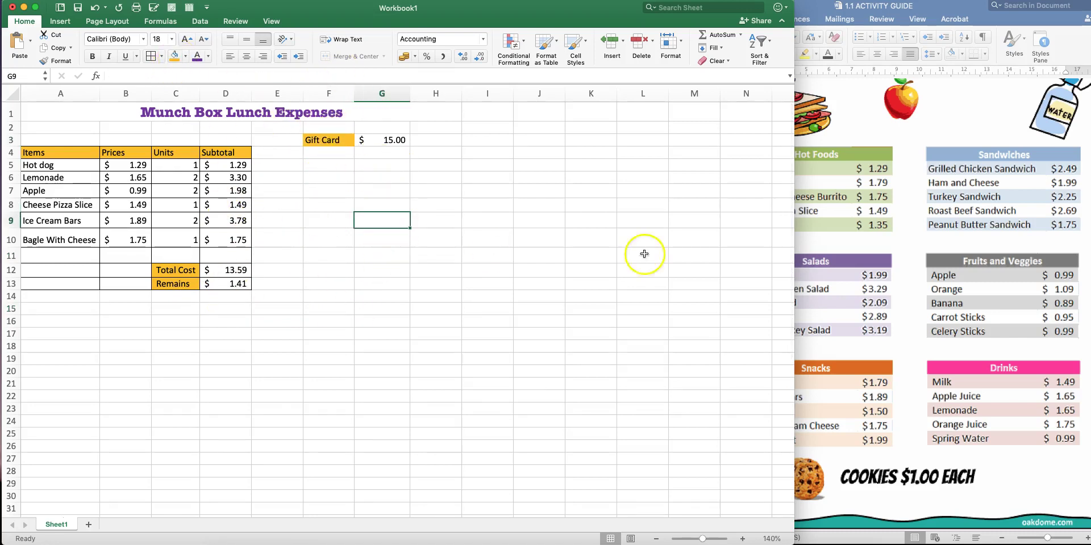
Read instruction 8 in the Word guide, highlighting Subtotals, then return to Excel
{"action": "left_click", "coordinate": [913, 249]}
{"action": "scroll", "coordinate": [909, 227], "scroll_direction": "up", "scroll_amount": 15}
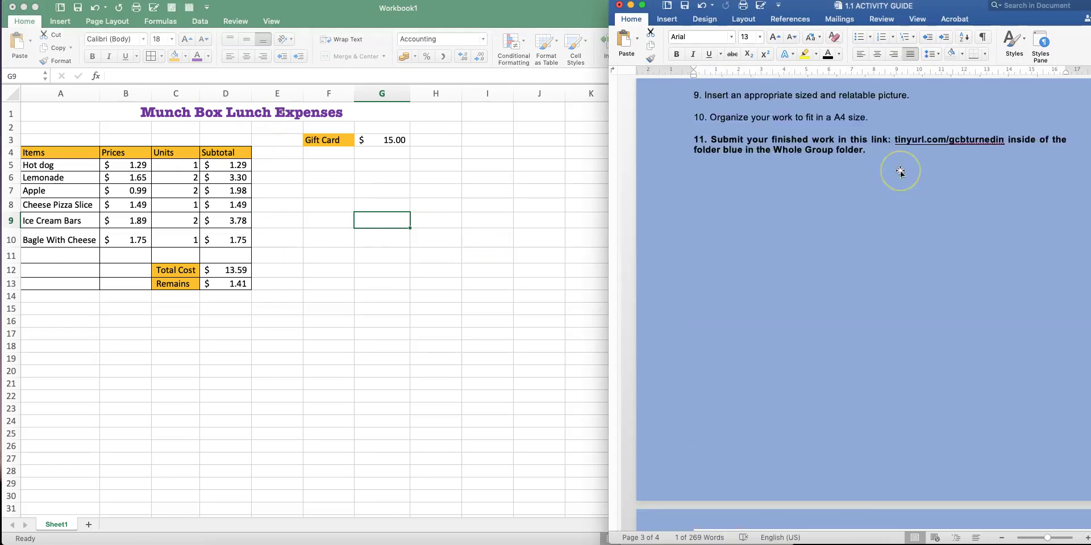
{"action": "scroll", "coordinate": [900, 172], "scroll_direction": "down", "scroll_amount": 6}
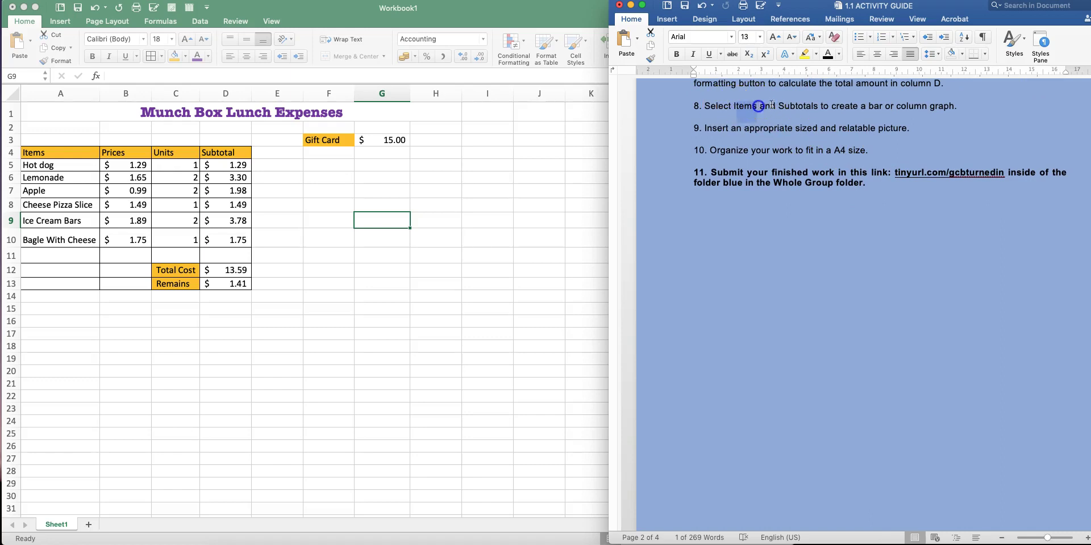
{"action": "left_click_drag", "start_coordinate": [778, 107], "coordinate": [814, 104]}
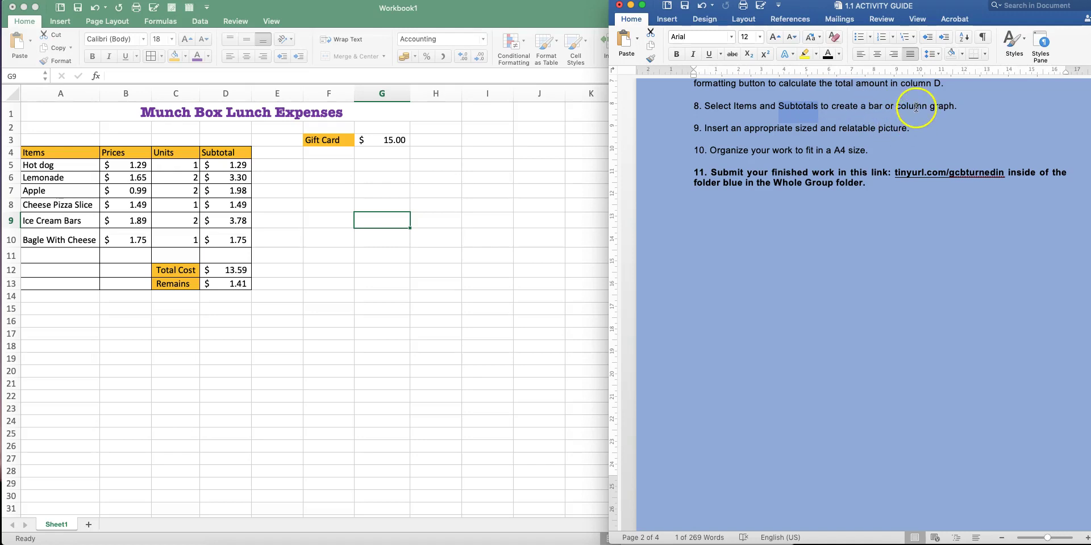
{"action": "left_click", "coordinate": [305, 238]}
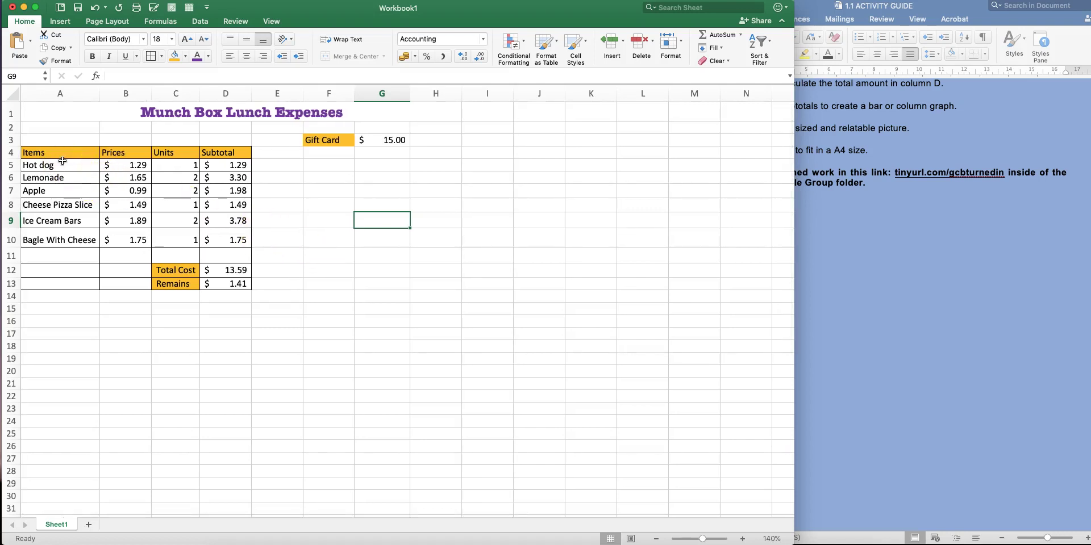
Make first attempts at selecting the item names and subtotals, clearing each try
{"action": "left_click_drag", "start_coordinate": [63, 162], "coordinate": [219, 230]}
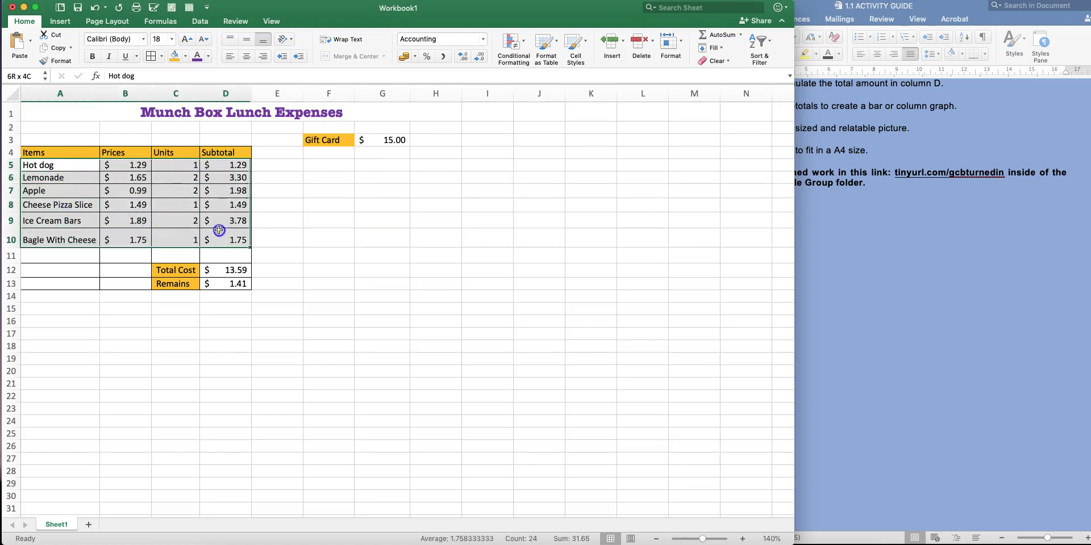
{"action": "scroll", "coordinate": [255, 228], "scroll_direction": "right", "scroll_amount": 2}
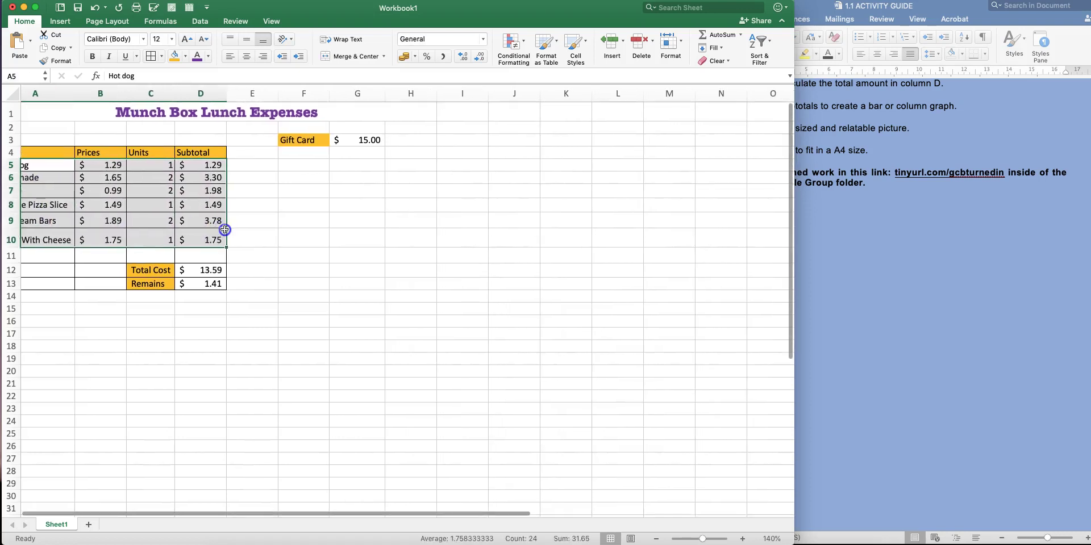
{"action": "scroll", "coordinate": [282, 231], "scroll_direction": "down", "scroll_amount": 1}
{"action": "left_click", "coordinate": [282, 231]}
{"action": "scroll", "coordinate": [239, 214], "scroll_direction": "left", "scroll_amount": 2}
{"action": "scroll", "coordinate": [239, 214], "scroll_direction": "up", "scroll_amount": 1}
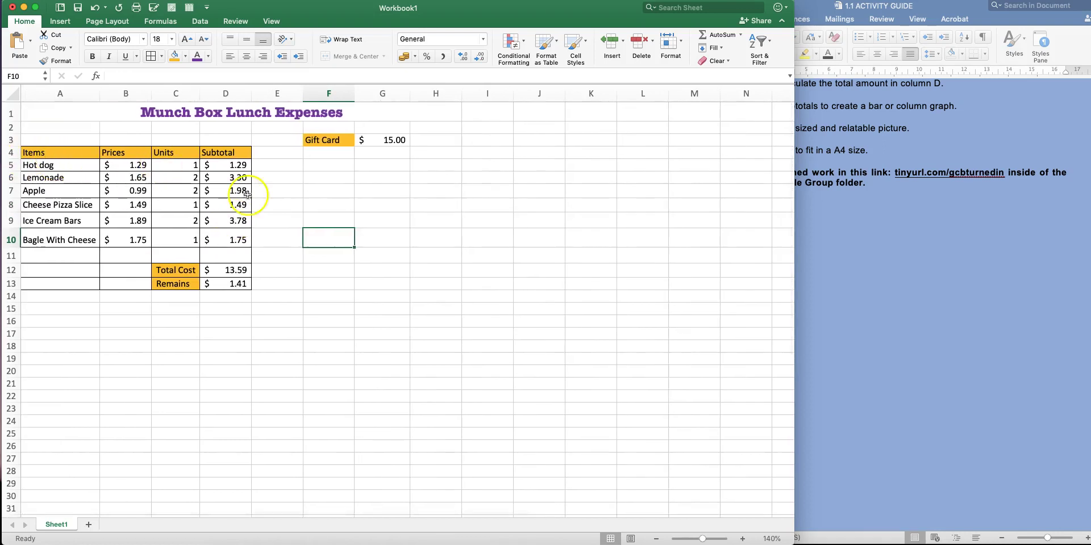
{"action": "left_click_drag", "start_coordinate": [59, 166], "coordinate": [58, 235]}
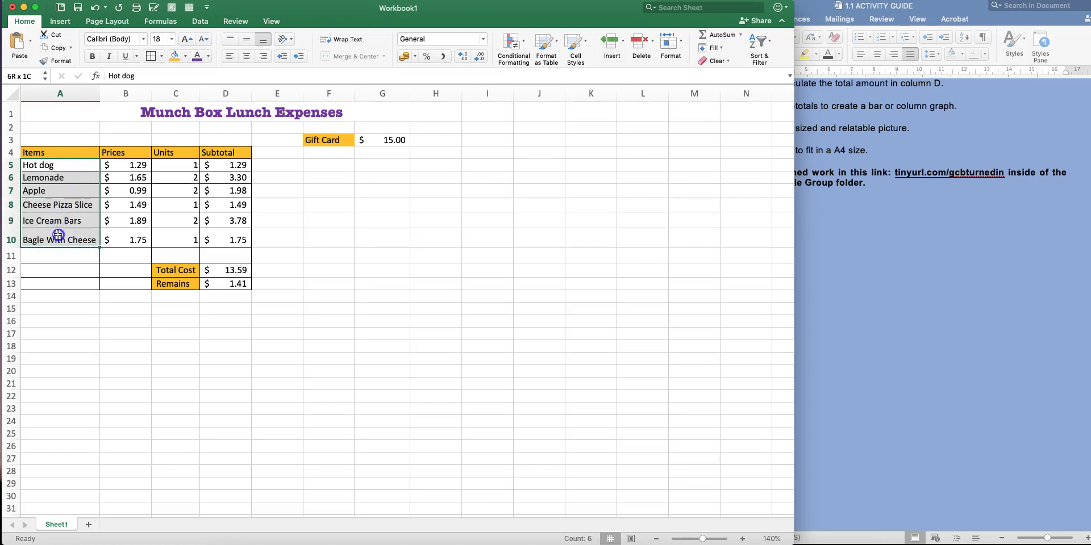
{"action": "left_click_drag", "start_coordinate": [227, 165], "coordinate": [223, 237]}
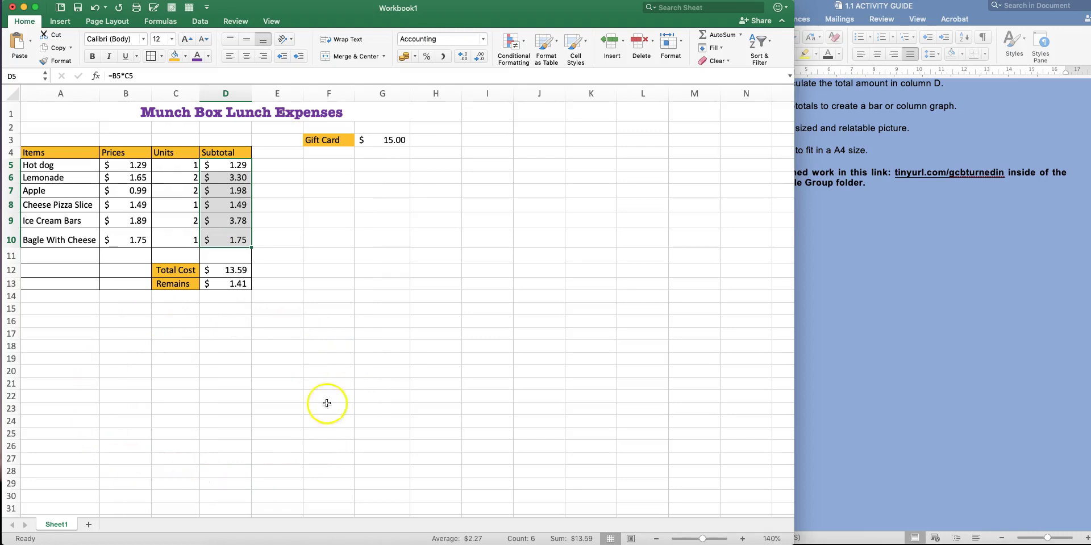
{"action": "left_click", "coordinate": [131, 192]}
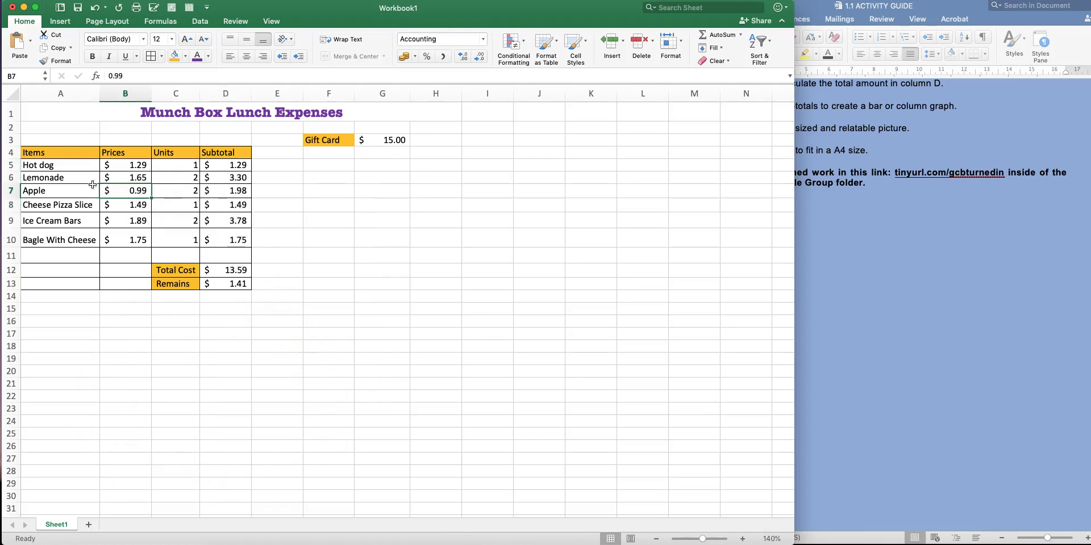
Select item names A5:A10 and add subtotals D5:D10 to the selection
{"action": "scroll", "coordinate": [79, 175], "scroll_direction": "right", "scroll_amount": 1}
{"action": "scroll", "coordinate": [62, 168], "scroll_direction": "left", "scroll_amount": 1}
{"action": "left_click_drag", "start_coordinate": [72, 164], "coordinate": [67, 227]}
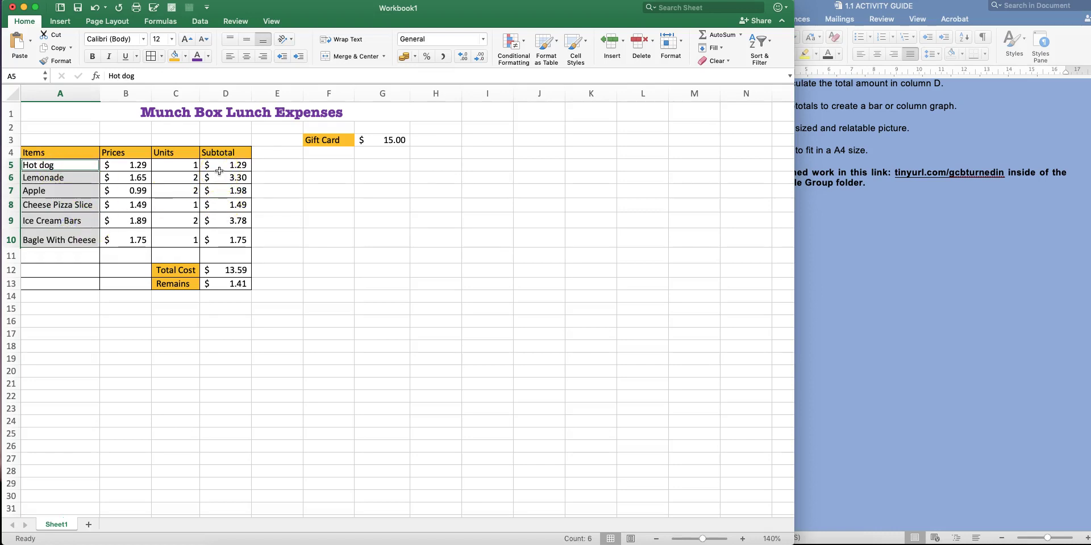
{"action": "left_click_drag", "start_coordinate": [223, 164], "coordinate": [229, 232]}
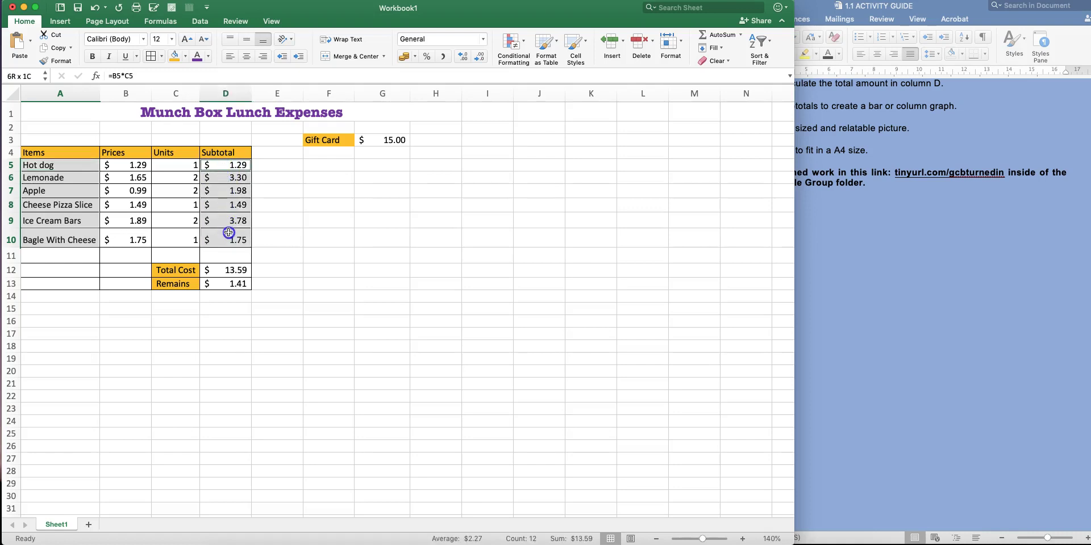
{"action": "left_click", "coordinate": [304, 231]}
{"action": "left_click", "coordinate": [70, 165]}
{"action": "left_click_drag", "start_coordinate": [70, 169], "coordinate": [69, 233]}
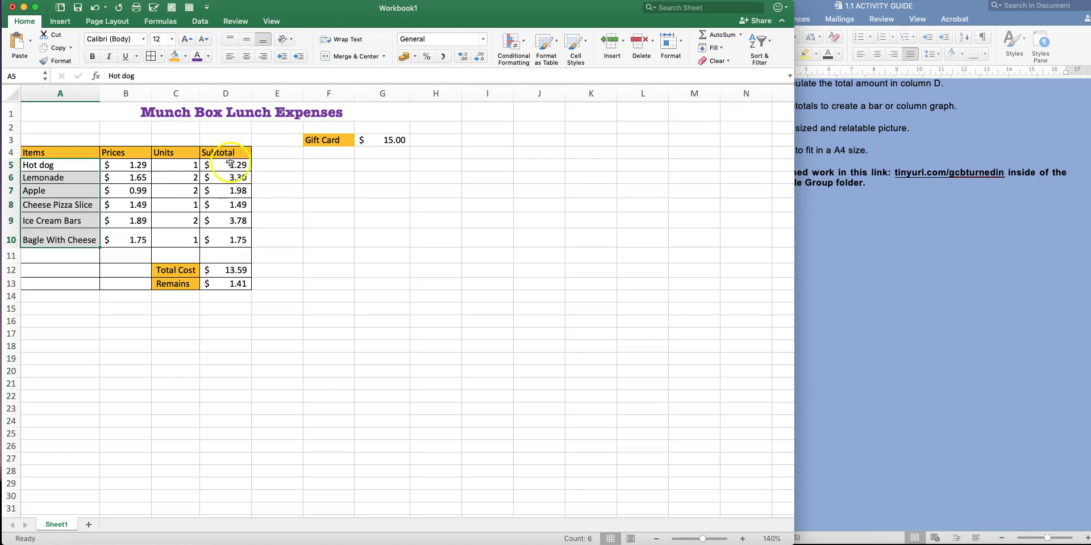
{"action": "left_click_drag", "start_coordinate": [231, 162], "coordinate": [236, 233]}
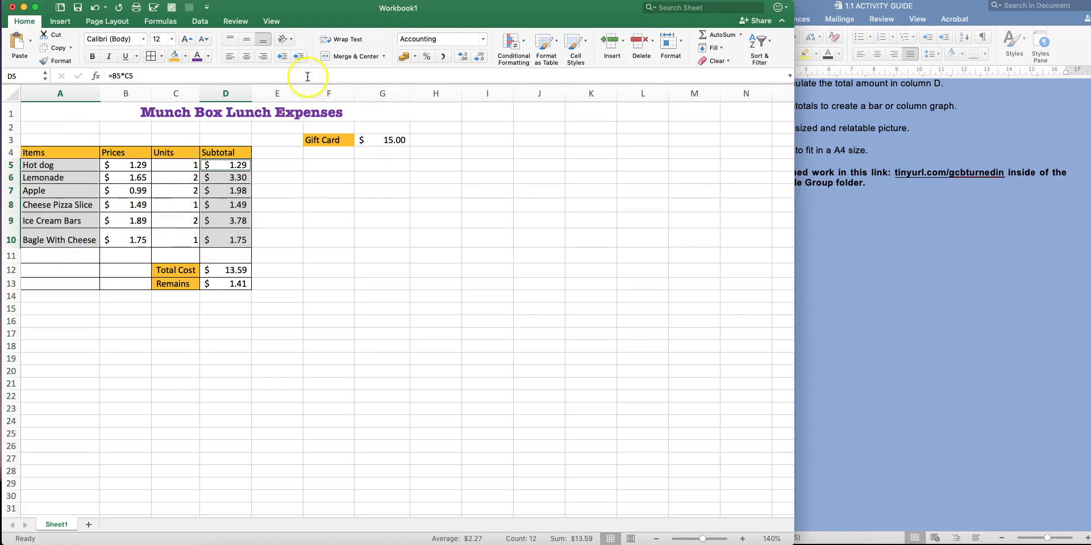
Insert a clustered column chart of the subtotals and move it below the table
{"action": "left_click", "coordinate": [62, 24]}
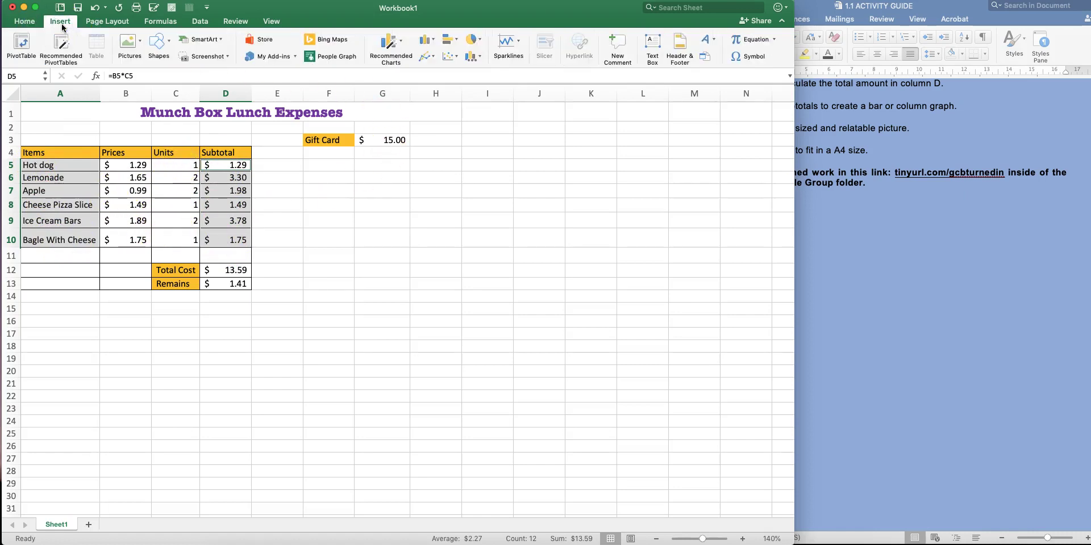
{"action": "left_click", "coordinate": [430, 41]}
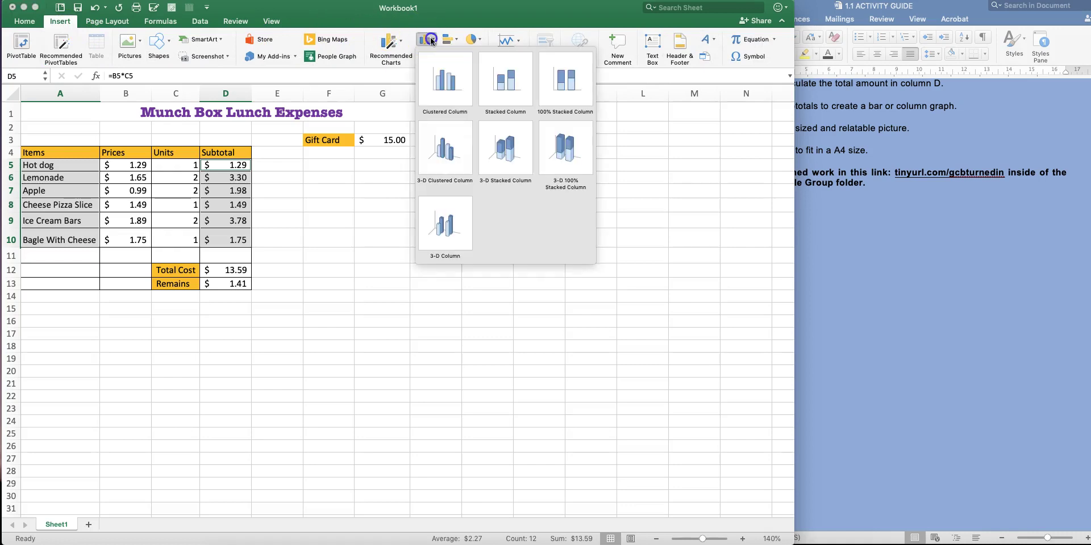
{"action": "left_click", "coordinate": [448, 79]}
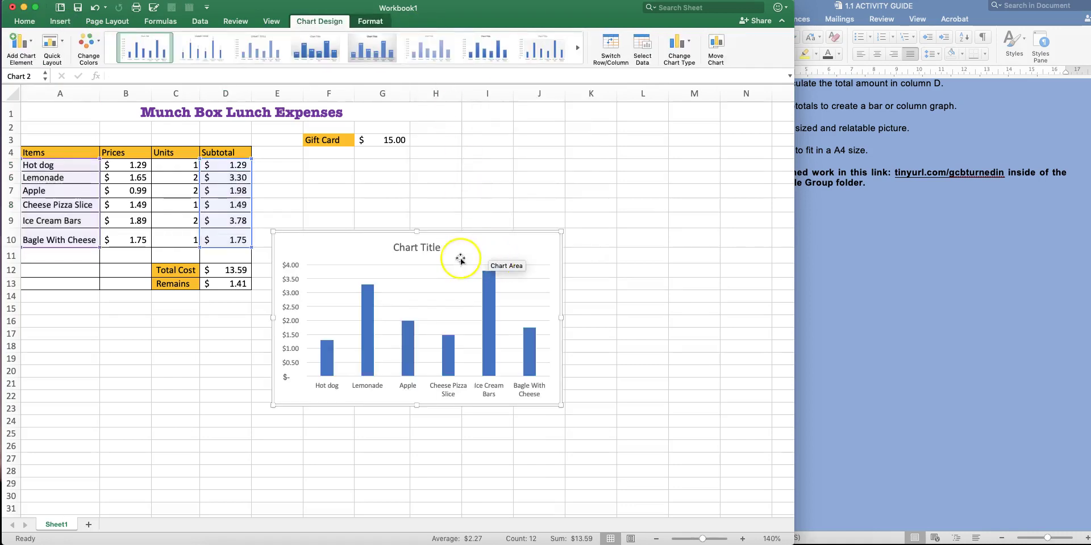
{"action": "left_click_drag", "start_coordinate": [481, 246], "coordinate": [284, 320]}
{"action": "left_click", "coordinate": [405, 296]}
Title the chart 'Lunch for 2'
{"action": "left_click", "coordinate": [170, 325]}
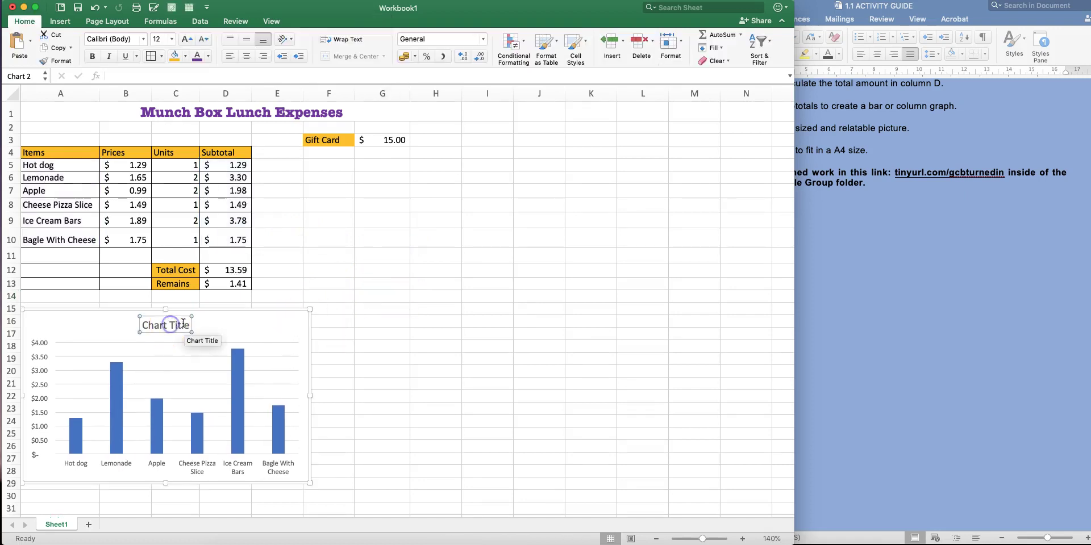
{"action": "left_click", "coordinate": [188, 326]}
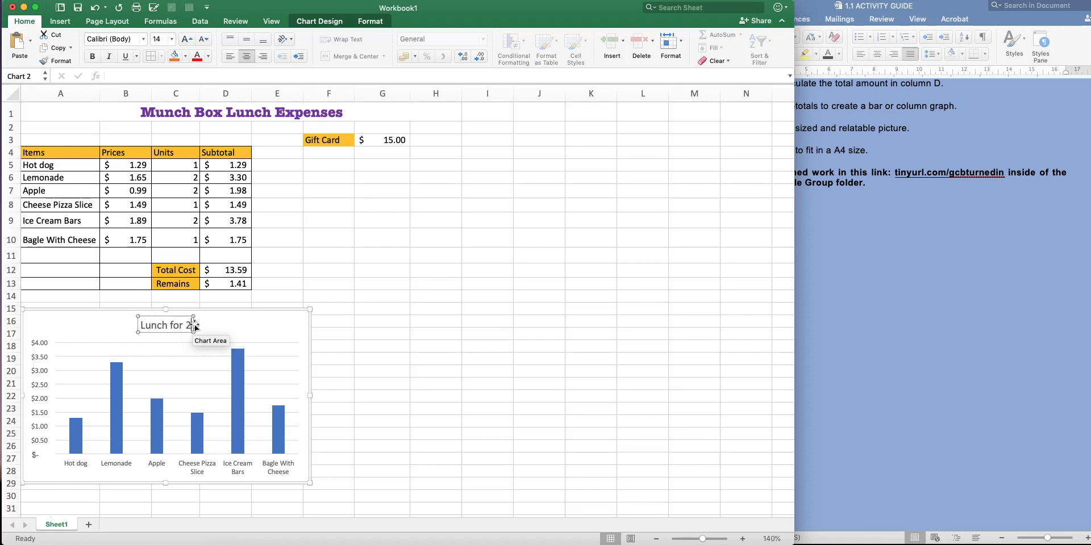
{"action": "left_click", "coordinate": [331, 330]}
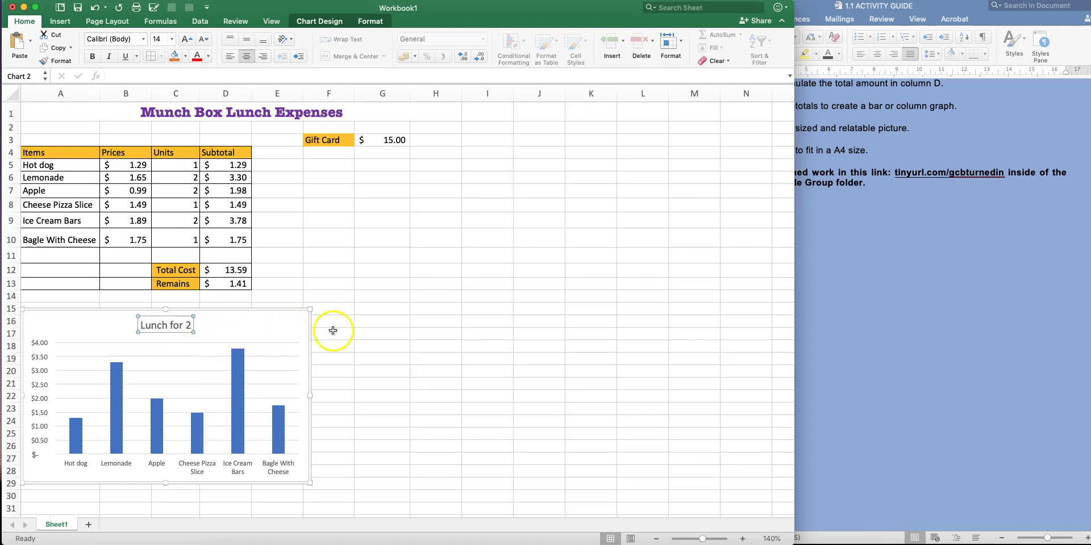
{"action": "left_click", "coordinate": [80, 433]}
Colour the Hot dog bar gold and the Lemonade bar orange
{"action": "left_click", "coordinate": [81, 432]}
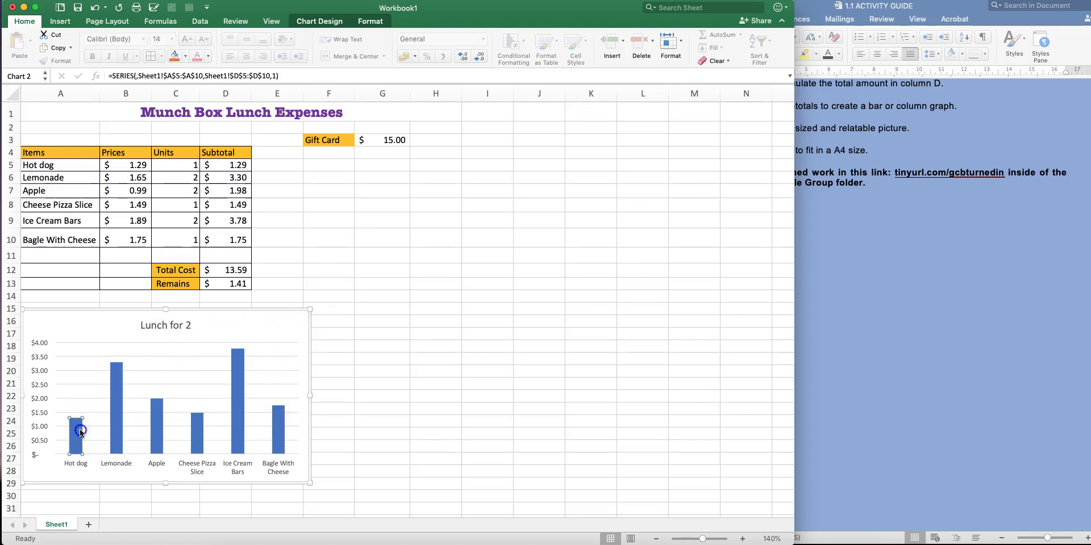
{"action": "left_click", "coordinate": [362, 397]}
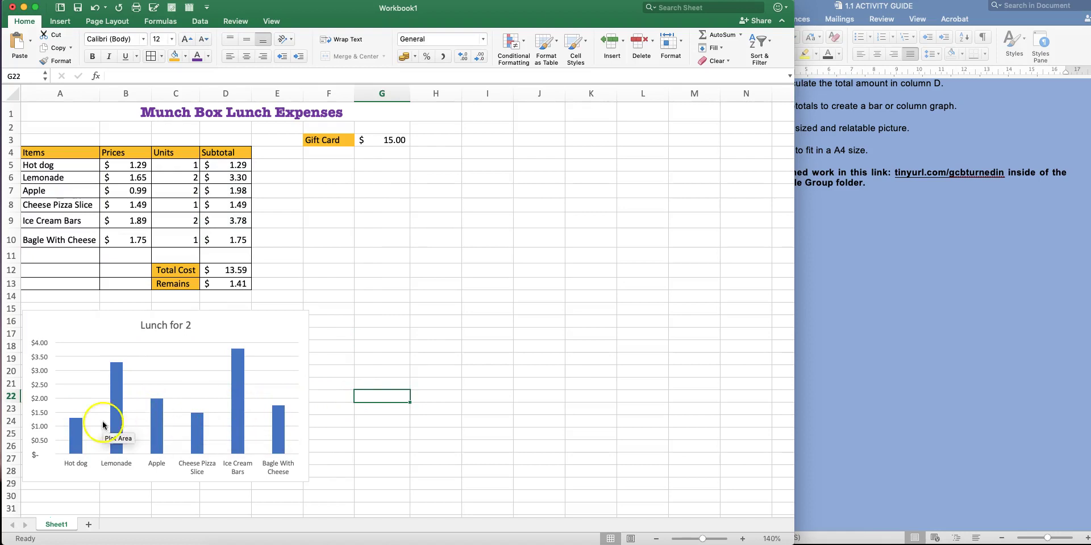
{"action": "left_click", "coordinate": [78, 426]}
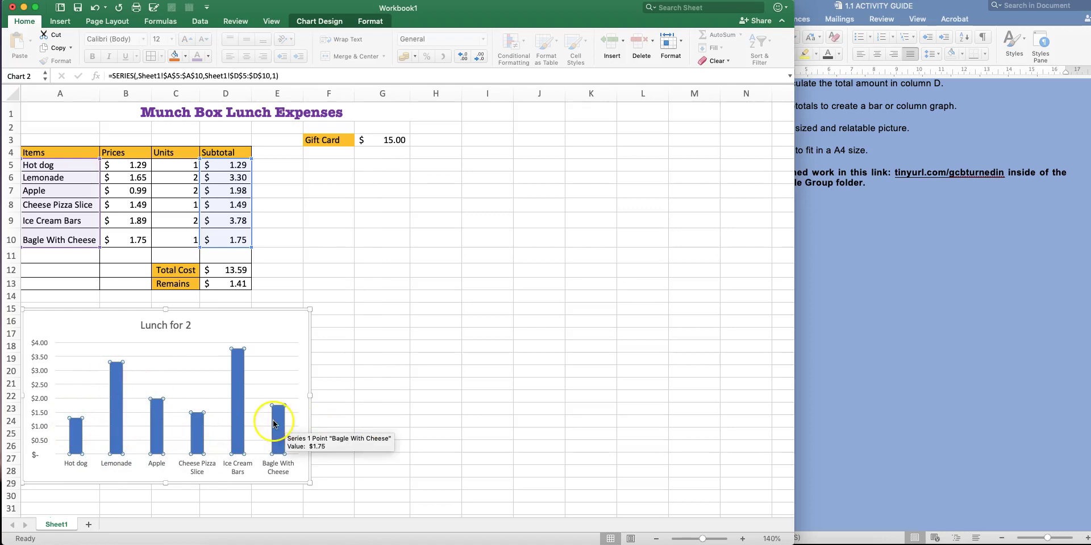
{"action": "scroll", "coordinate": [273, 425], "scroll_direction": "right", "scroll_amount": 1}
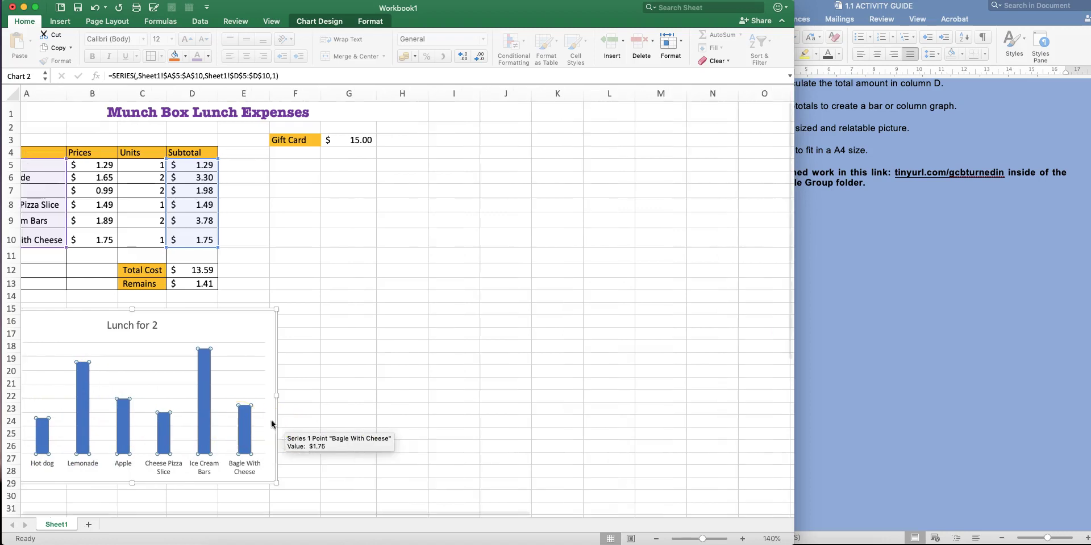
{"action": "scroll", "coordinate": [251, 417], "scroll_direction": "left", "scroll_amount": 1}
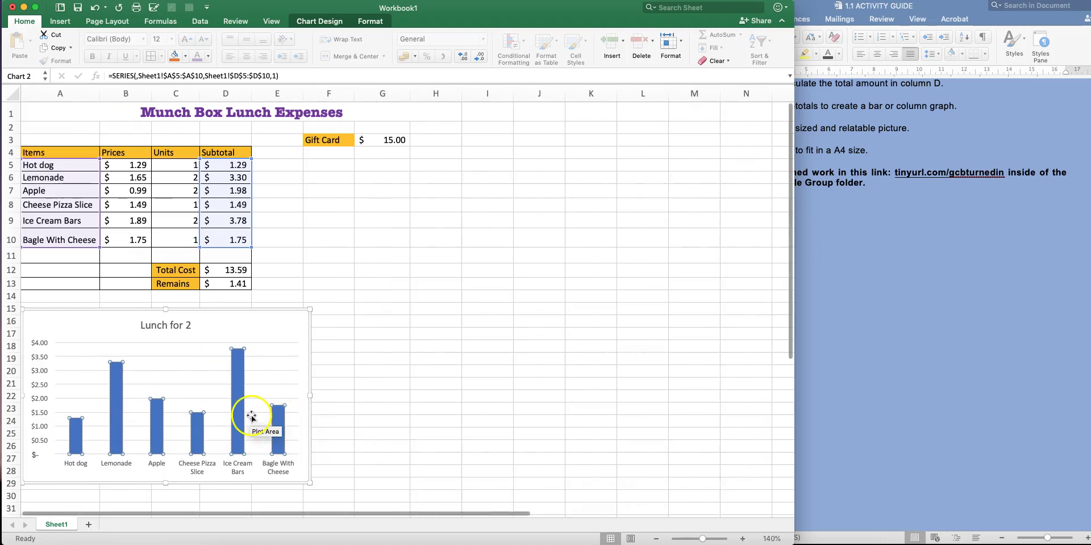
{"action": "left_click", "coordinate": [77, 432]}
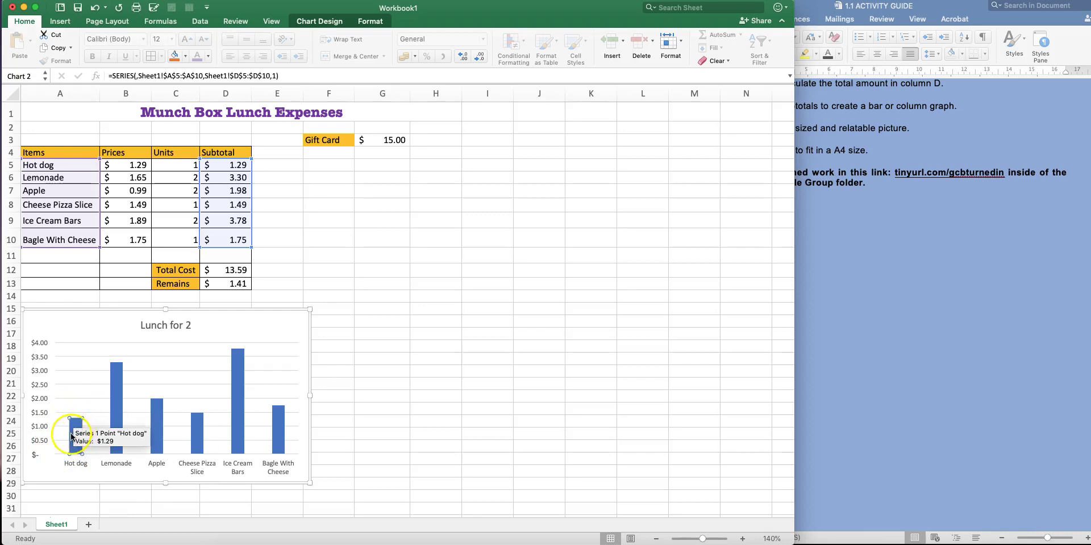
{"action": "left_click", "coordinate": [367, 23]}
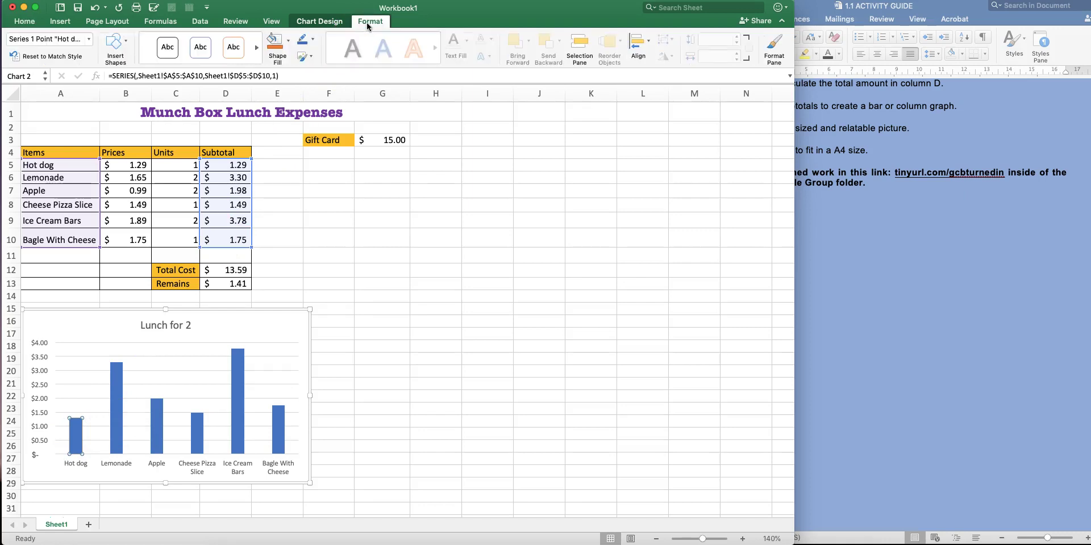
{"action": "left_click", "coordinate": [288, 41]}
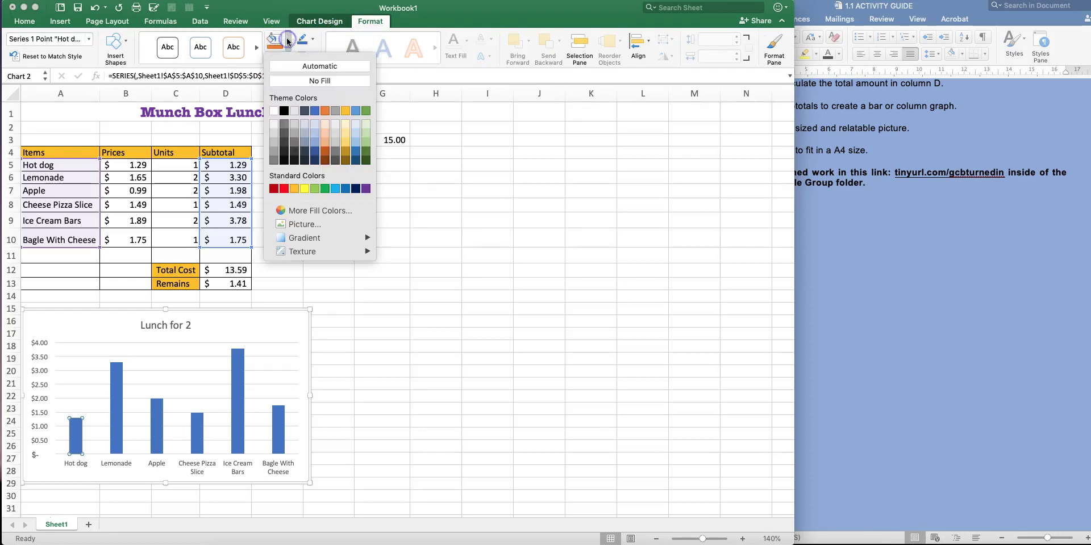
{"action": "left_click", "coordinate": [296, 190]}
{"action": "left_click", "coordinate": [119, 378]}
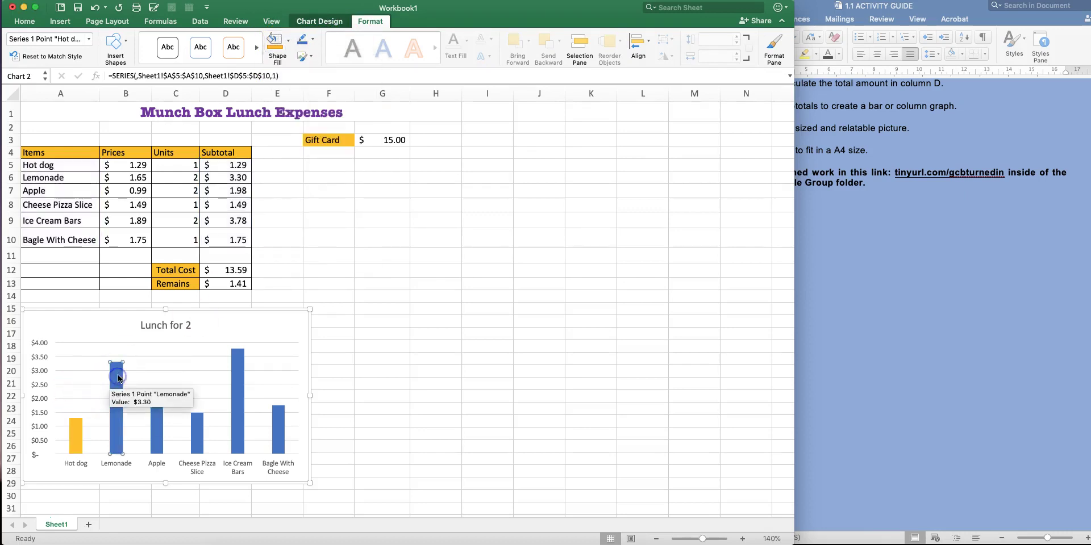
{"action": "left_click", "coordinate": [288, 42]}
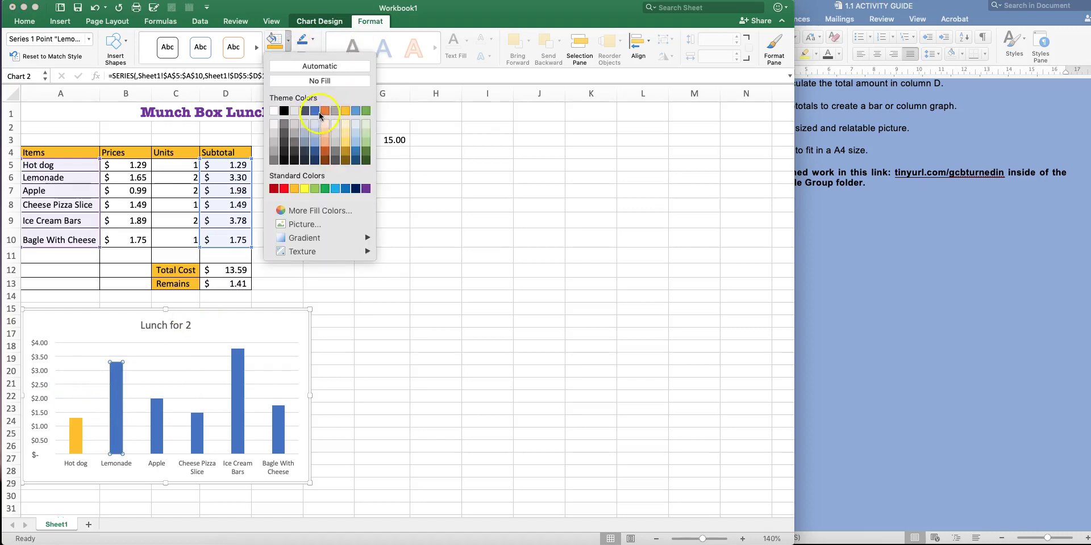
{"action": "left_click", "coordinate": [322, 111]}
Colour the Apple bar red, Cheese Pizza Slice green and Bagle With Cheese purple
{"action": "left_click", "coordinate": [157, 407]}
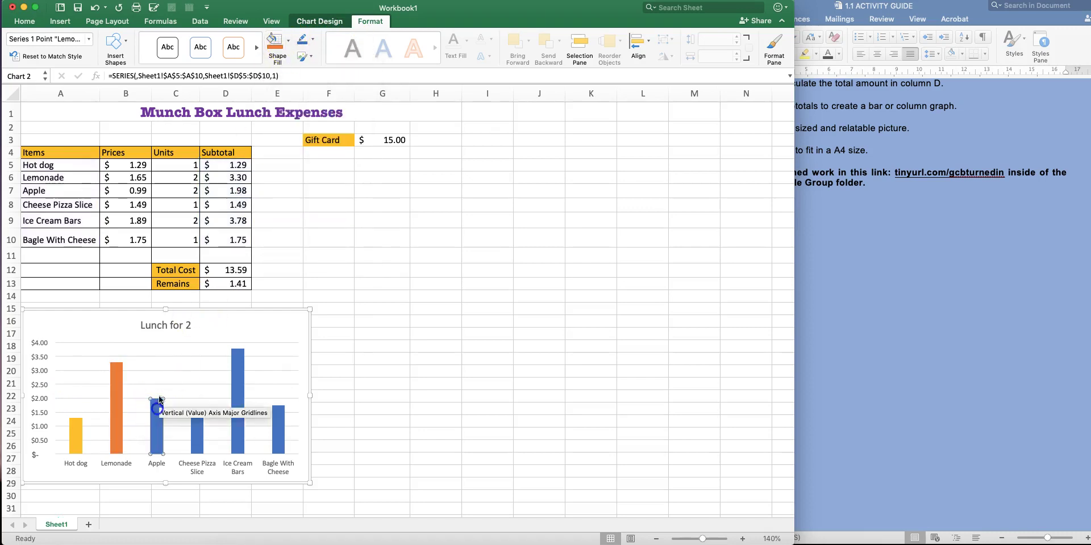
{"action": "left_click", "coordinate": [288, 42]}
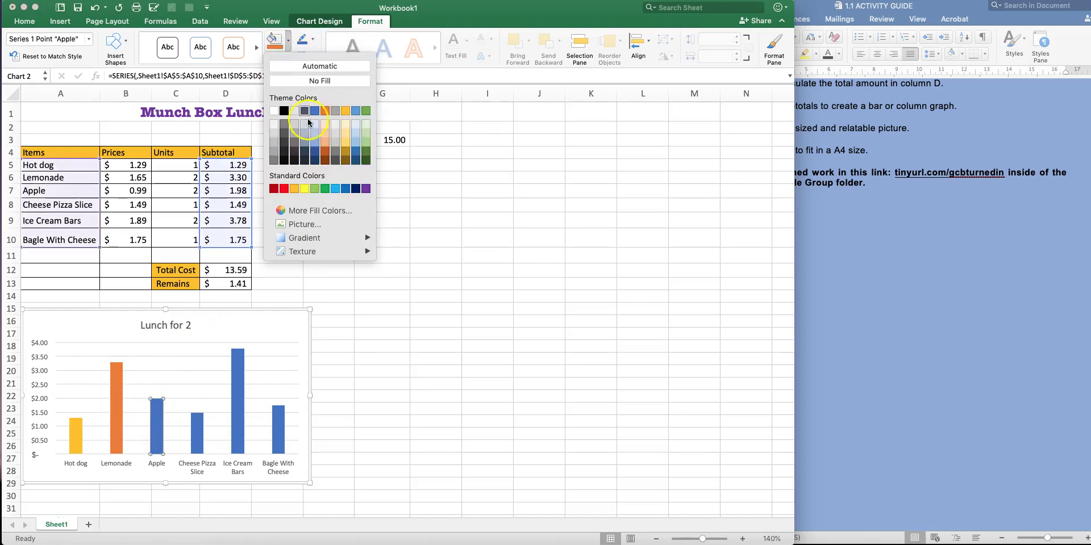
{"action": "left_click", "coordinate": [284, 189]}
{"action": "left_click", "coordinate": [197, 432]}
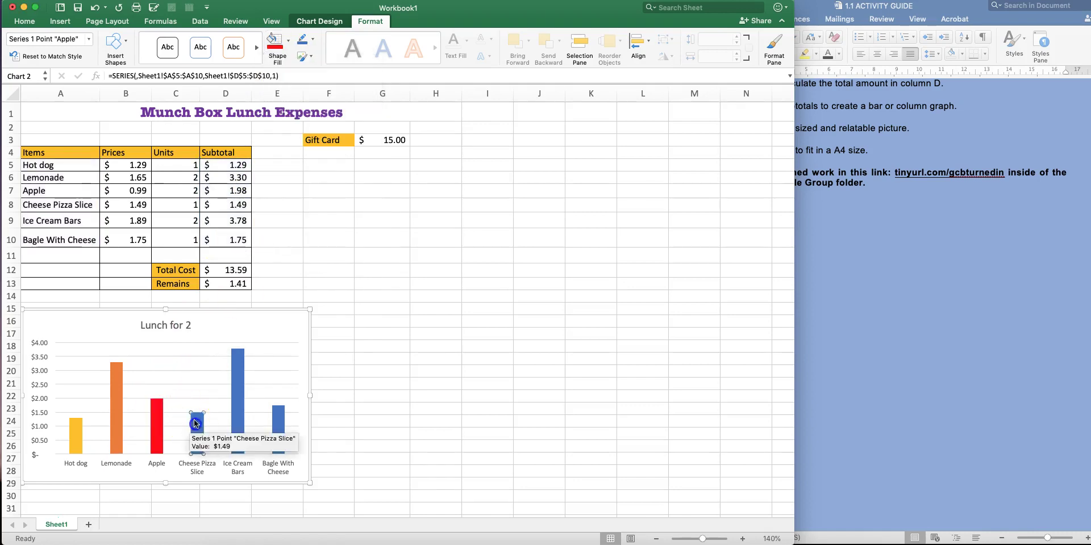
{"action": "left_click", "coordinate": [285, 45]}
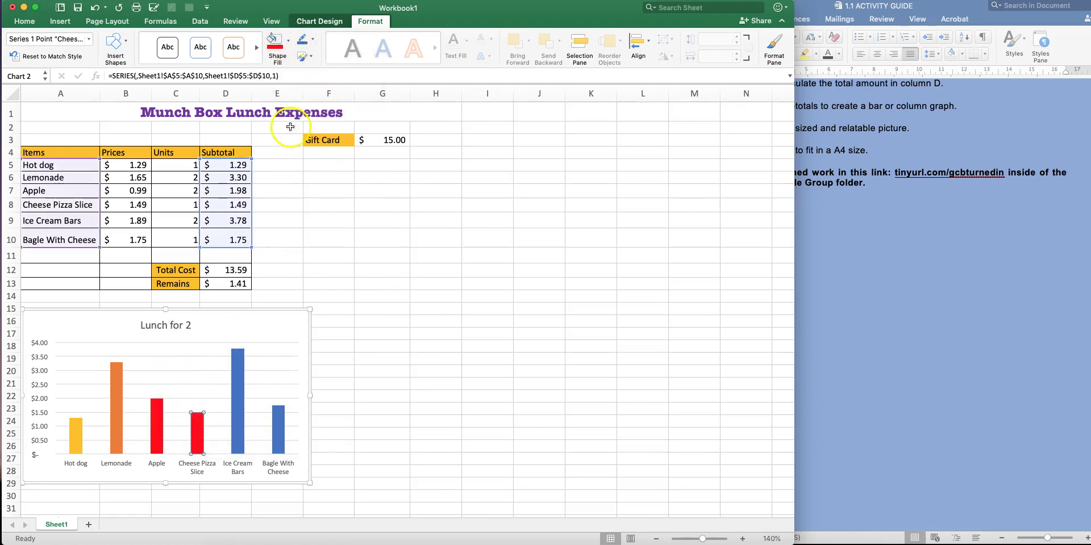
{"action": "left_click", "coordinate": [288, 43]}
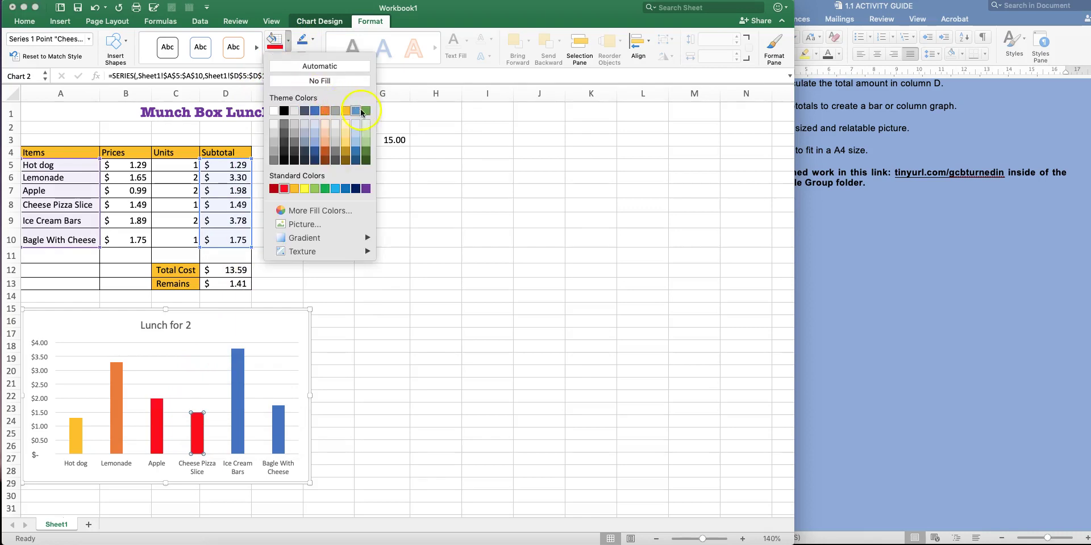
{"action": "left_click", "coordinate": [365, 111]}
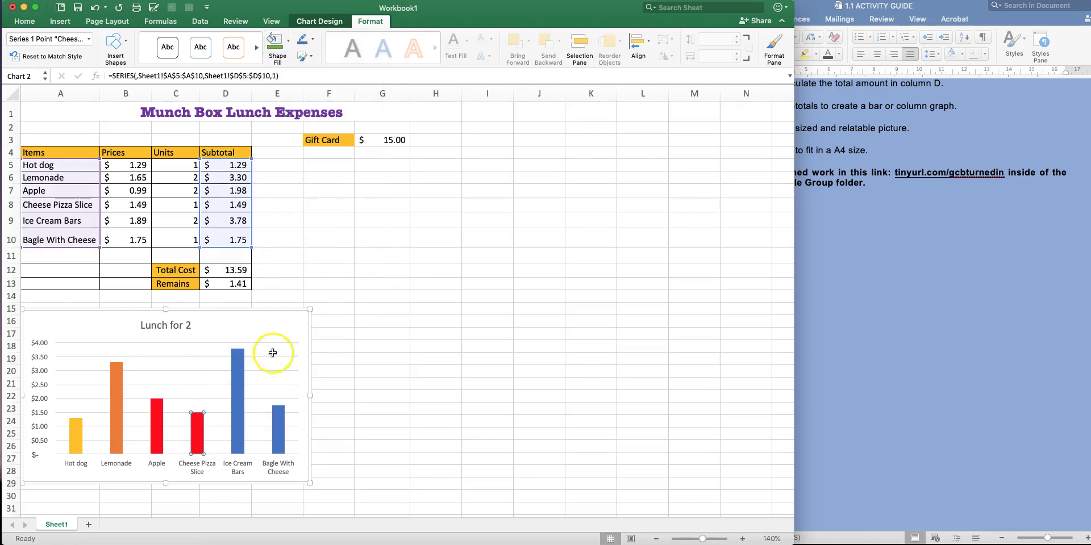
{"action": "left_click", "coordinate": [276, 434]}
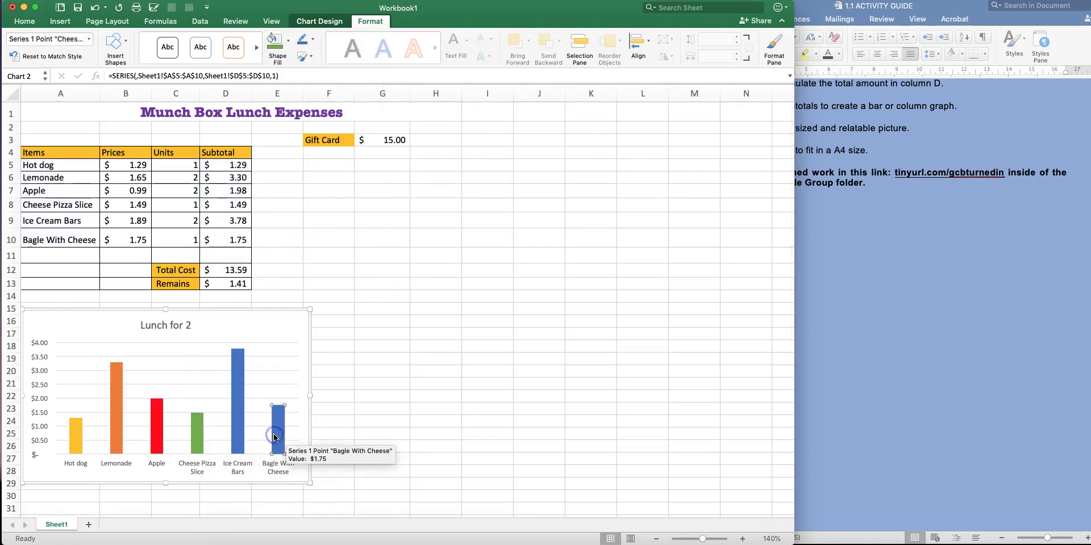
{"action": "left_click", "coordinate": [288, 43]}
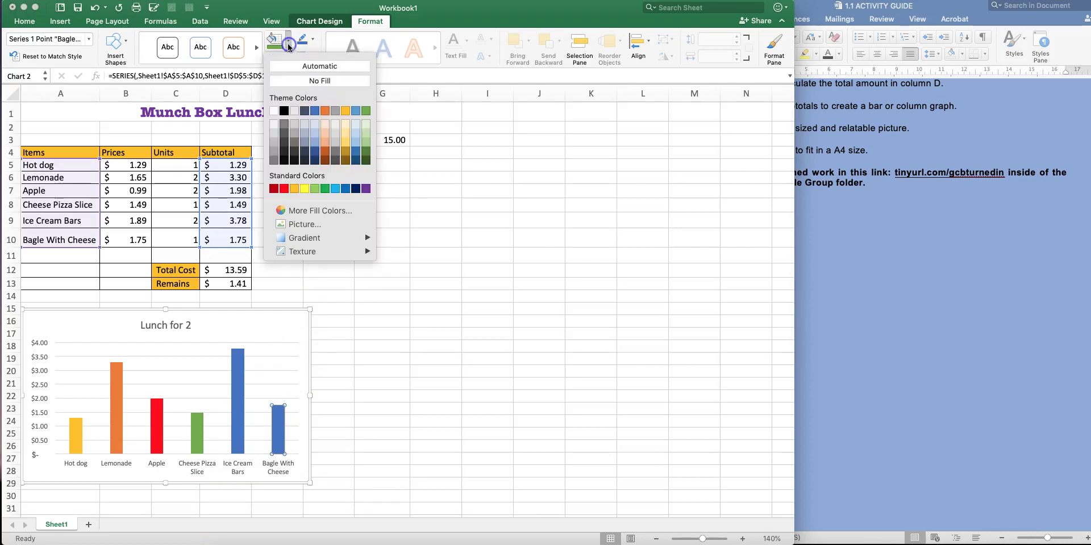
{"action": "left_click", "coordinate": [366, 189]}
{"action": "left_click", "coordinate": [348, 371]}
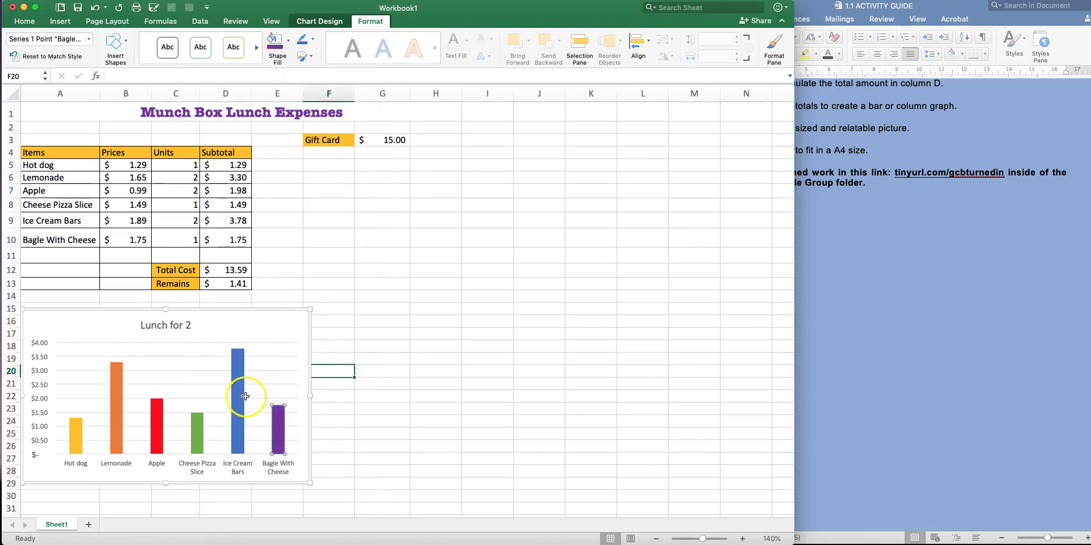
Leave the finished workbook and bring up the browser with the ClassroomScreen agenda
{"action": "scroll", "coordinate": [224, 378], "scroll_direction": "down", "scroll_amount": 3}
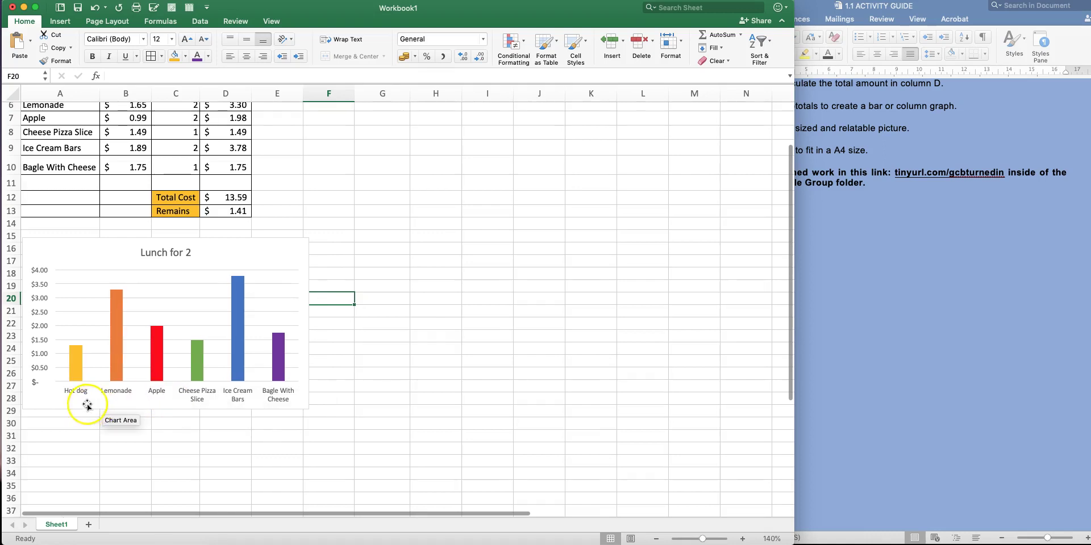
{"action": "scroll", "coordinate": [287, 350], "scroll_direction": "up", "scroll_amount": 3}
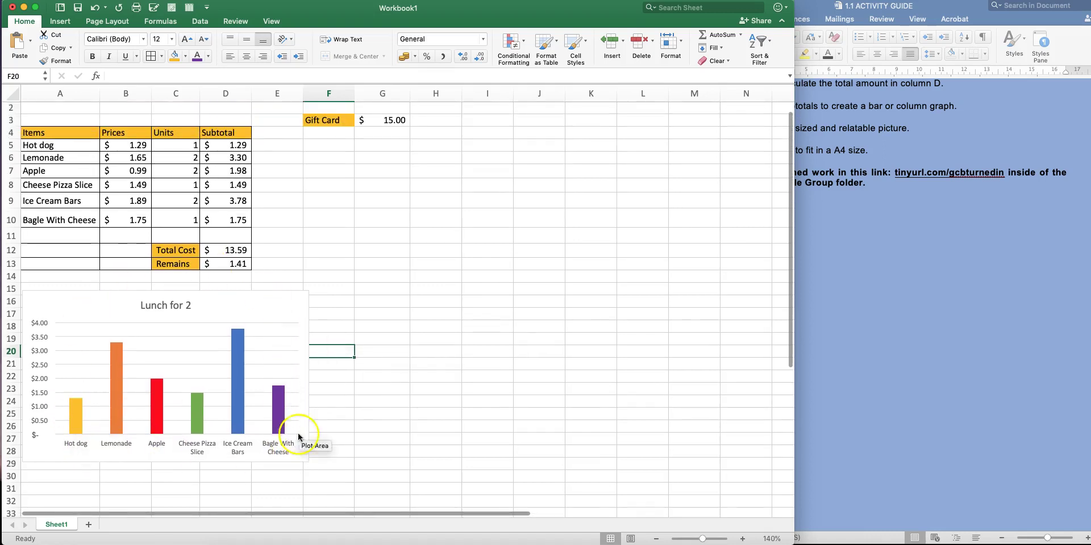
{"action": "scroll", "coordinate": [378, 269], "scroll_direction": "up", "scroll_amount": 1}
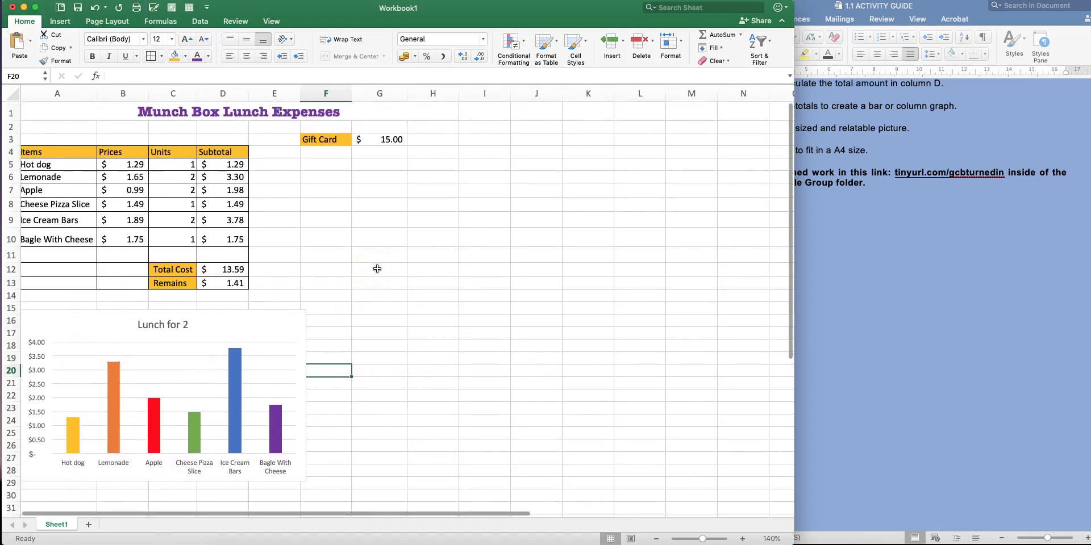
{"action": "left_click", "coordinate": [1059, 307]}
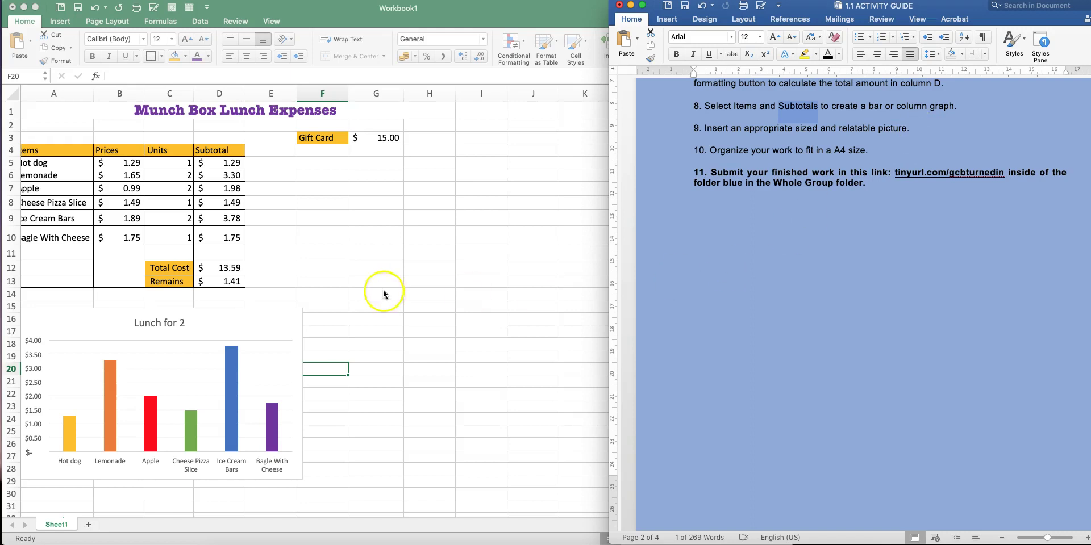
{"action": "left_click", "coordinate": [386, 260]}
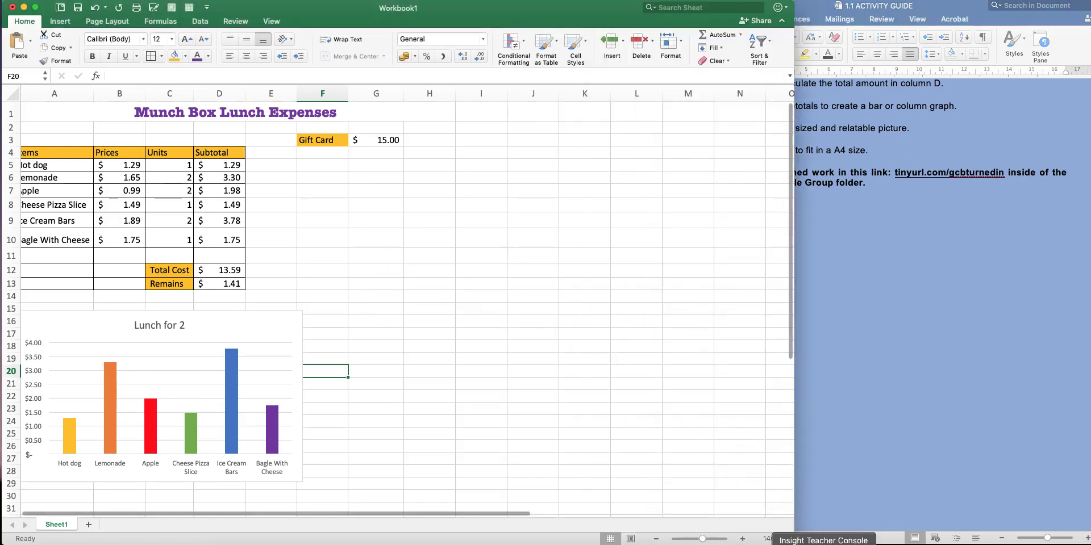
{"action": "left_click", "coordinate": [757, 543]}
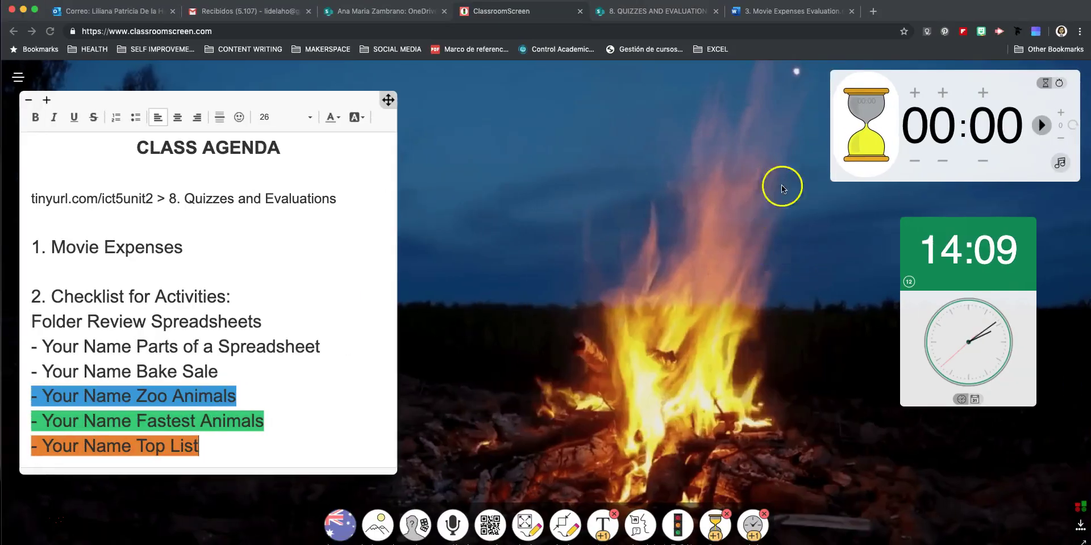
Search the web for 'lunch' in a new tab and preview the Market Bar photo
{"action": "left_click", "coordinate": [874, 11]}
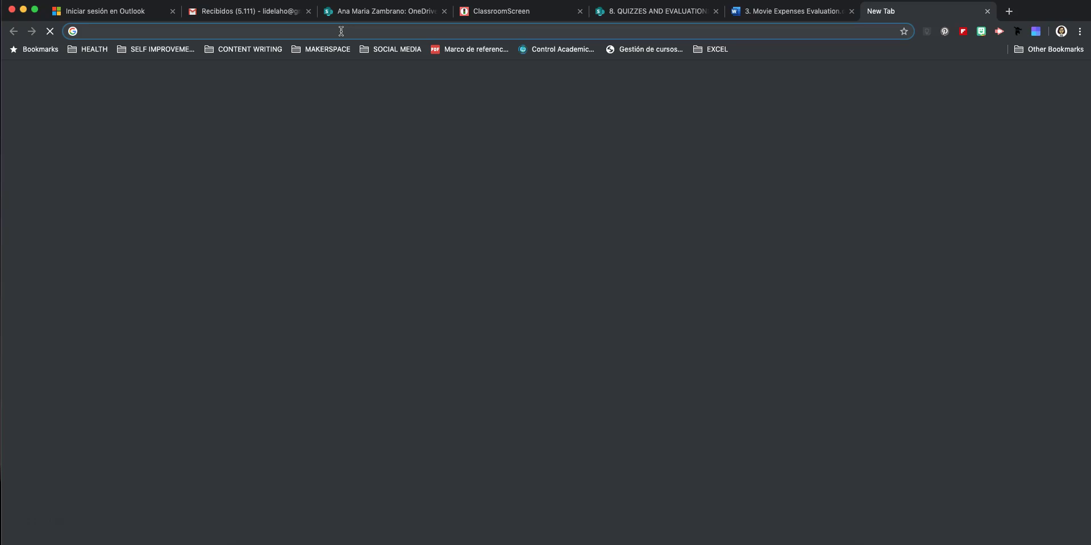
{"action": "type", "text": "lunch"}
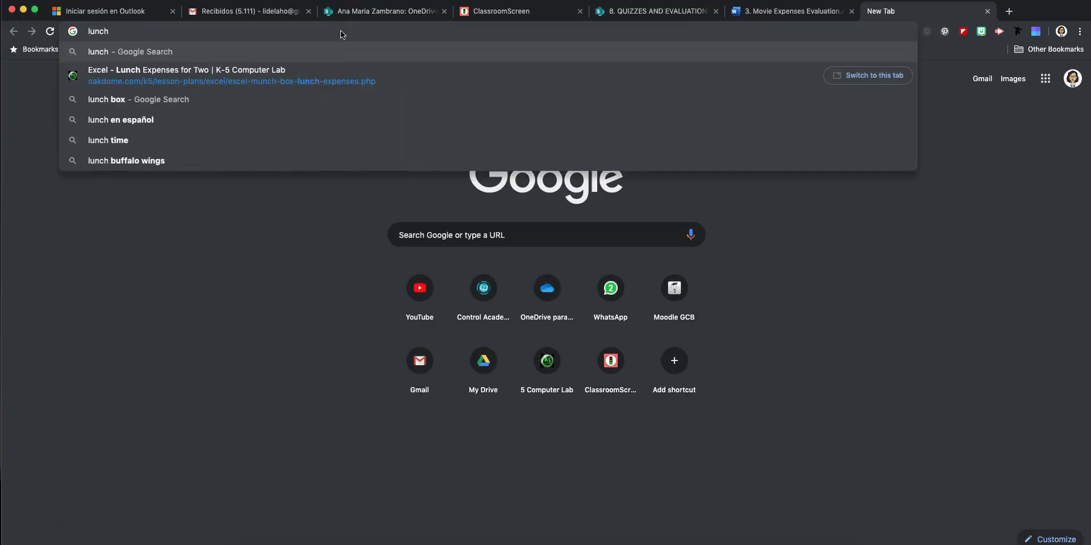
{"action": "key", "text": "Return"}
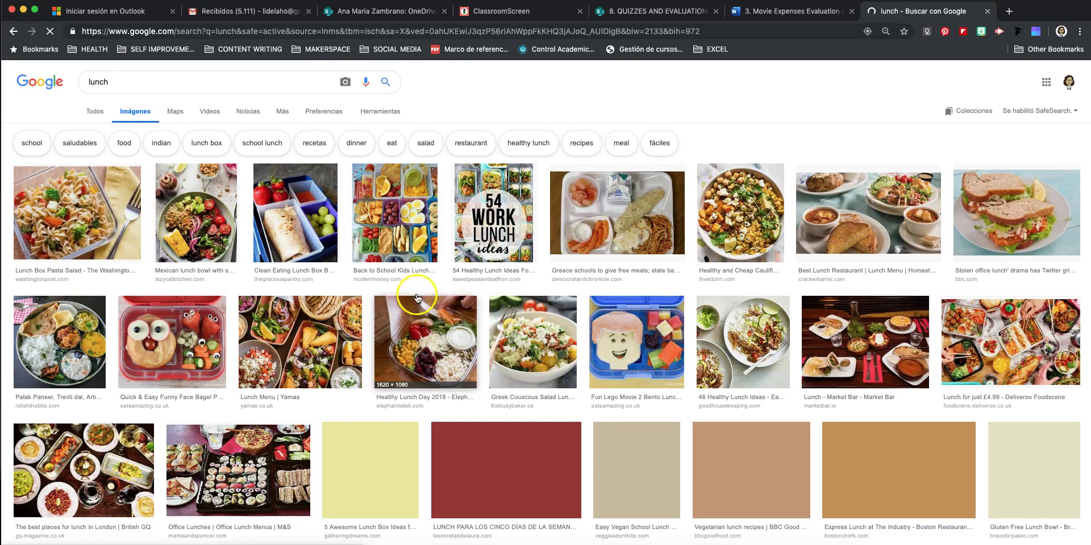
{"action": "scroll", "coordinate": [620, 352], "scroll_direction": "down", "scroll_amount": 1}
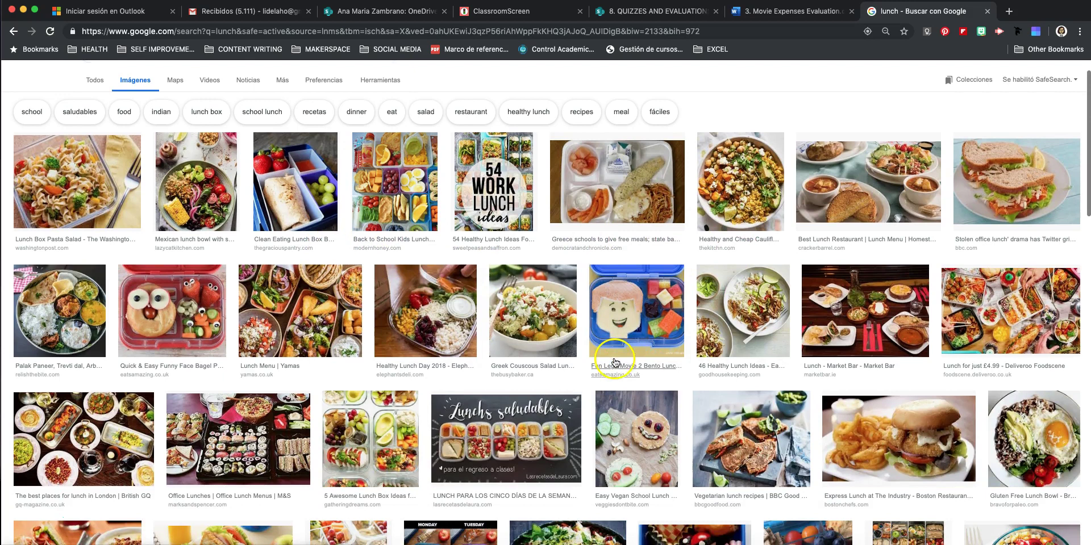
{"action": "left_click", "coordinate": [834, 304]}
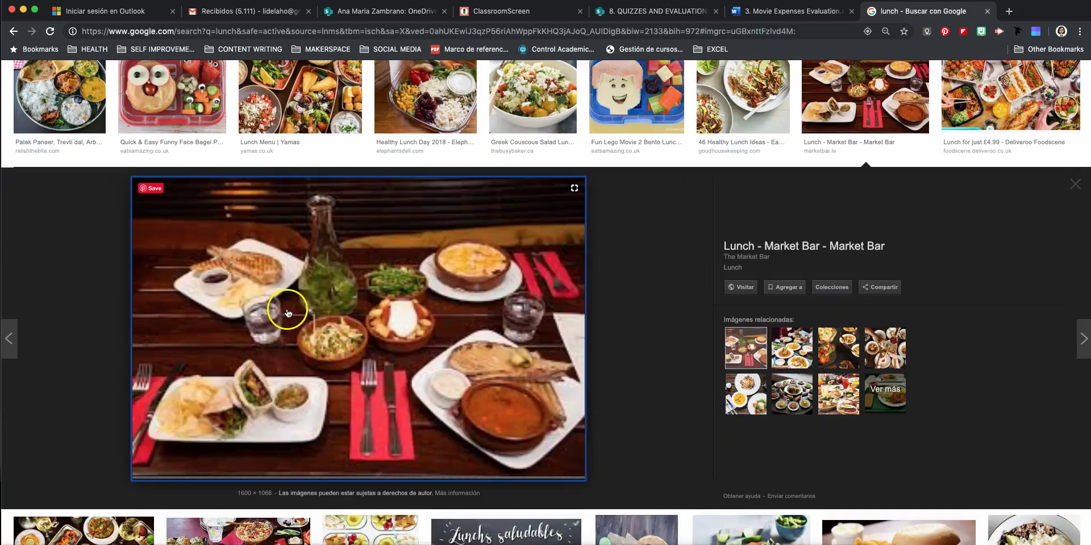
Save the photo as Lunch-setting-1_preview.jpeg in the UNIT 2 > IMAGES folder
{"action": "right_click", "coordinate": [352, 306]}
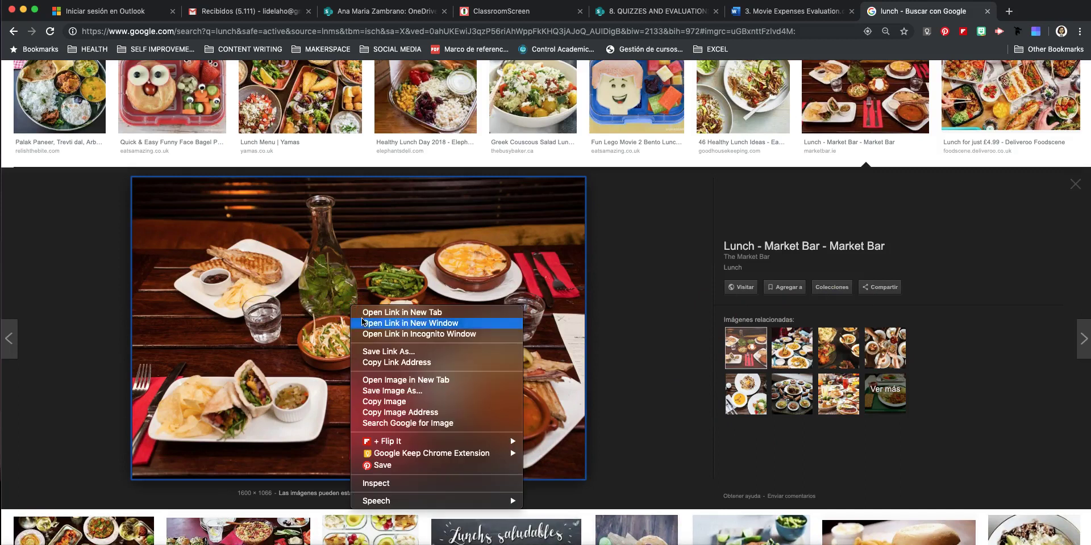
{"action": "left_click", "coordinate": [389, 392]}
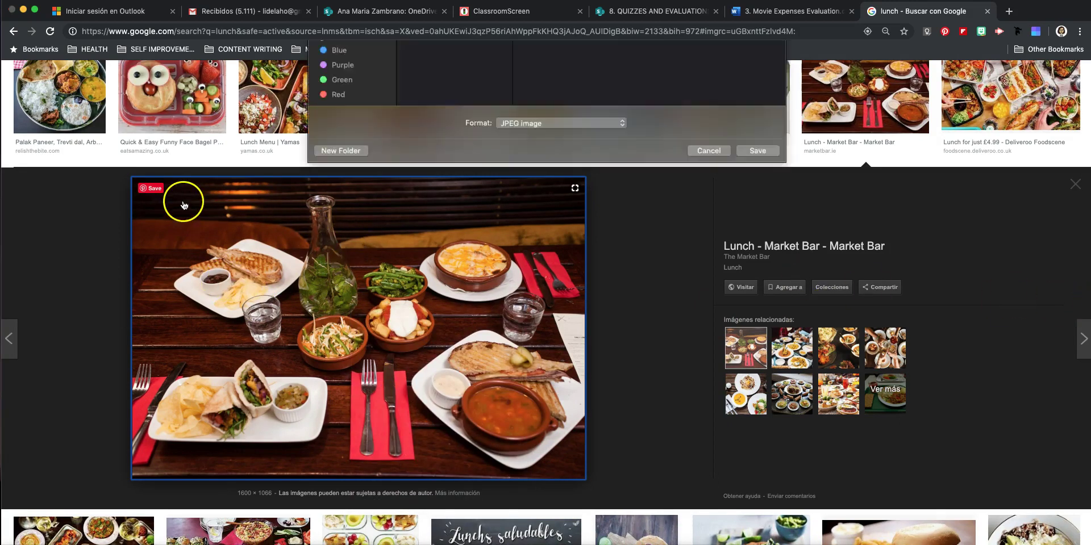
{"action": "left_click", "coordinate": [361, 160]}
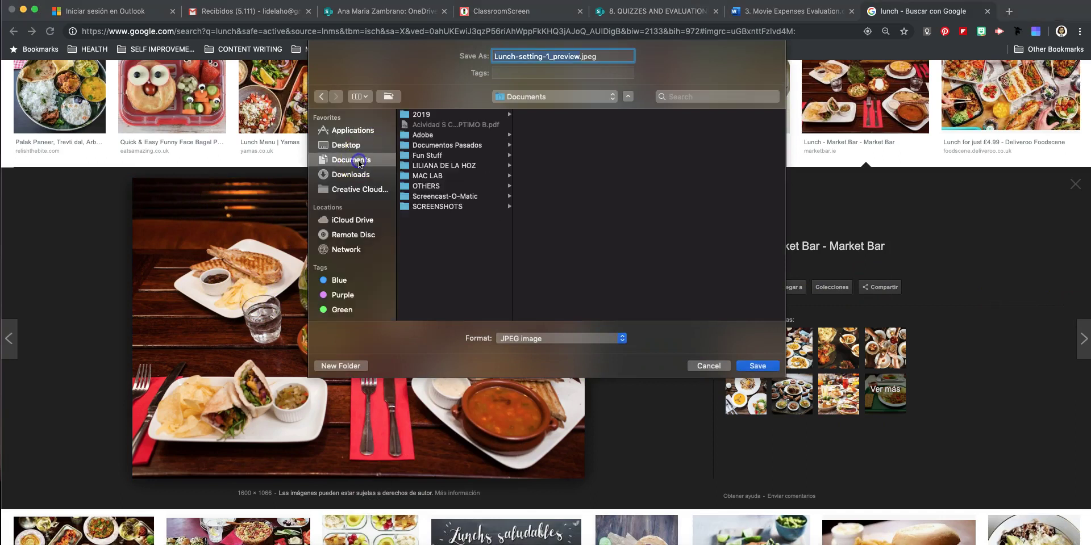
{"action": "left_click", "coordinate": [426, 175]}
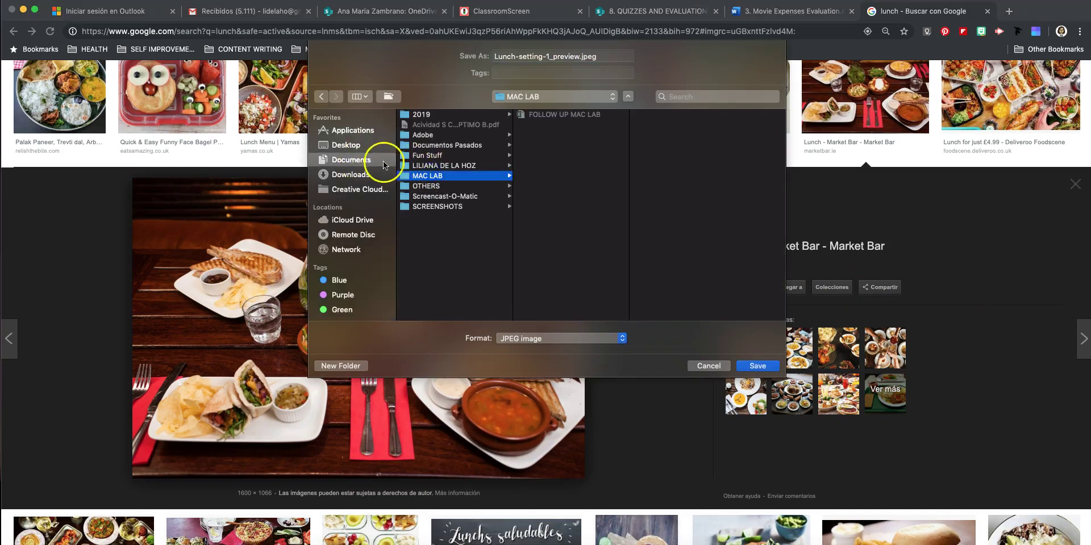
{"action": "left_click", "coordinate": [459, 166]}
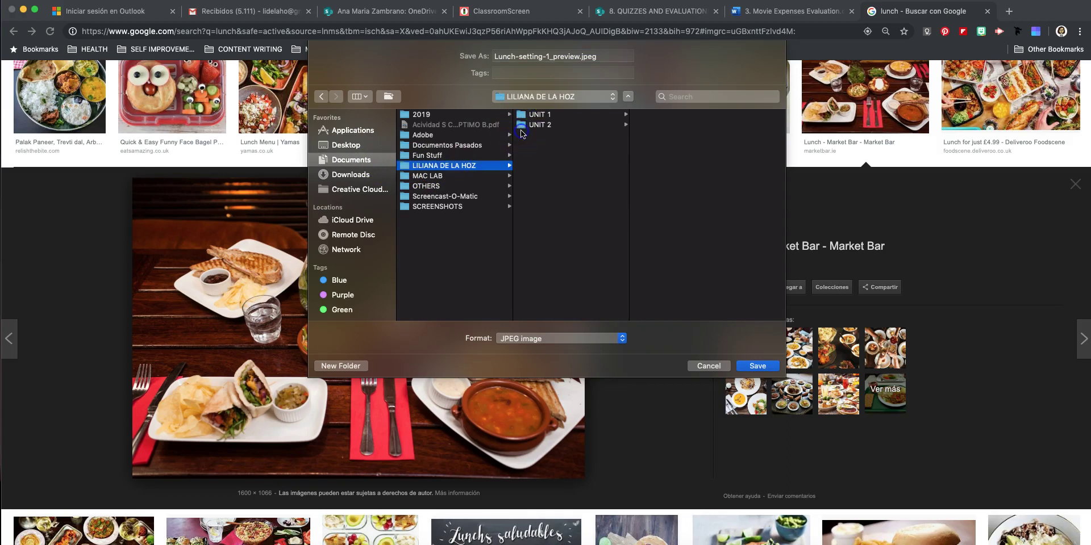
{"action": "left_click", "coordinate": [531, 126]}
{"action": "left_click", "coordinate": [680, 125]}
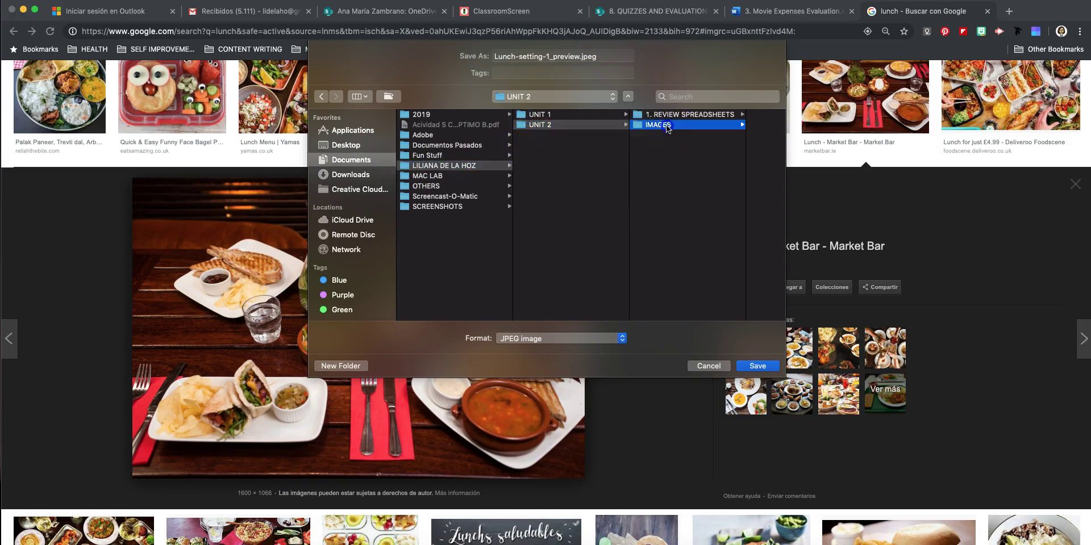
{"action": "left_click", "coordinate": [761, 367]}
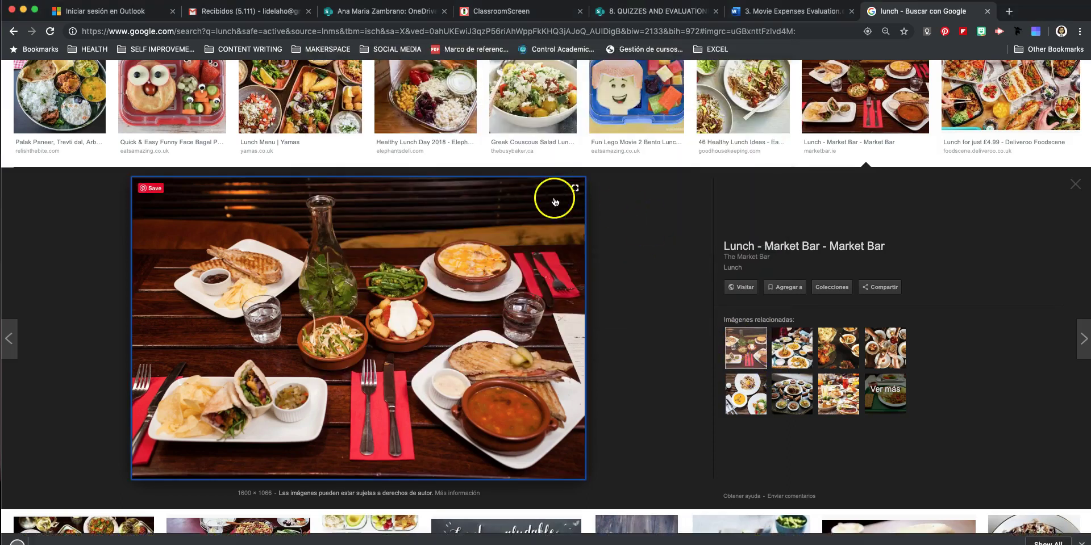
Minimize Chrome and Word, then select cell F6 in the expenses workbook
{"action": "left_click", "coordinate": [24, 10]}
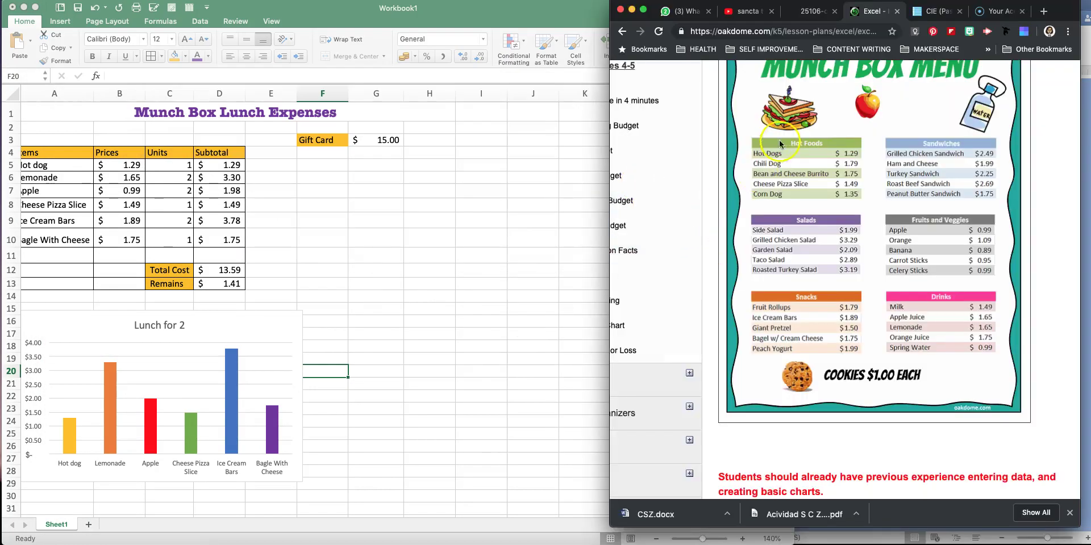
{"action": "left_click", "coordinate": [634, 10]}
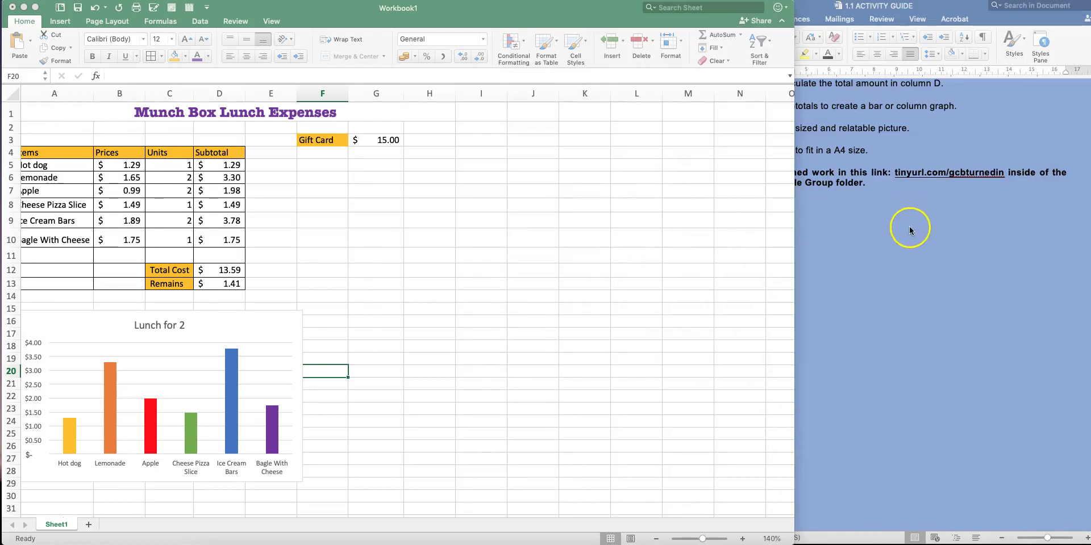
{"action": "left_click", "coordinate": [639, 224]}
{"action": "left_click", "coordinate": [635, 10]}
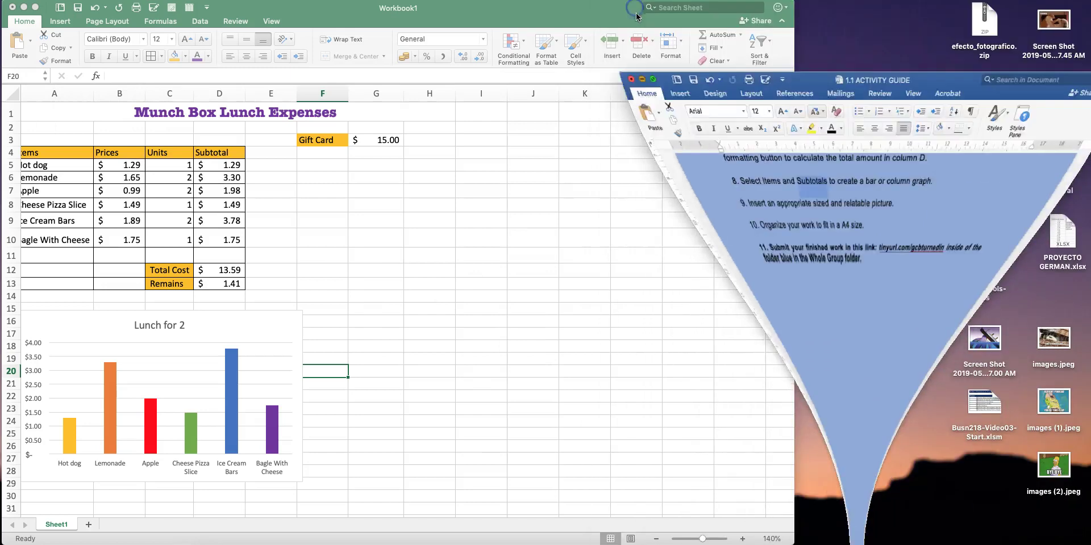
{"action": "left_click", "coordinate": [305, 180]}
{"action": "left_click", "coordinate": [308, 173]}
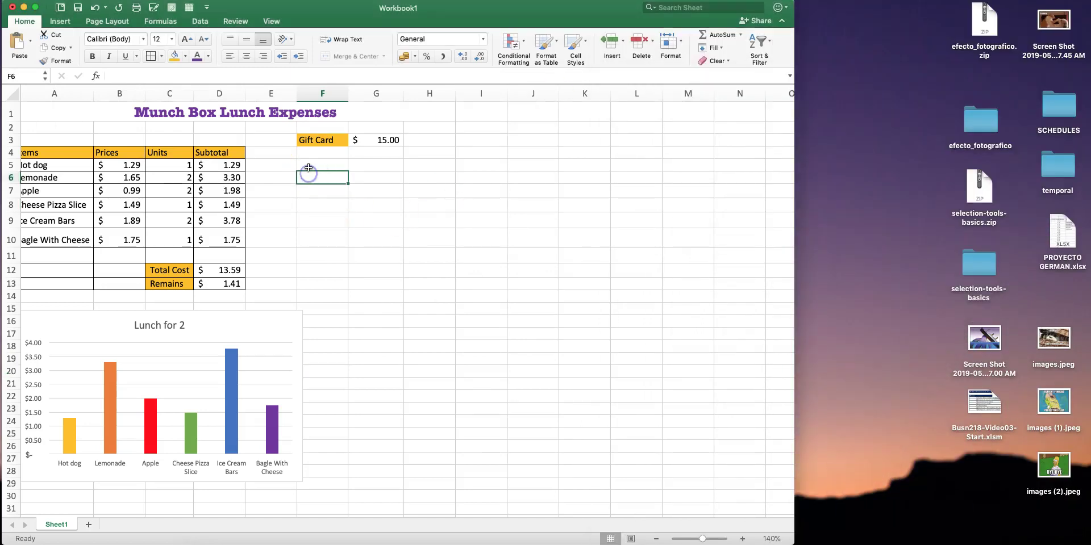
Insert Lunch-setting-1_preview.jpeg from UNIT 2 > IMAGES using Picture from File
{"action": "left_click", "coordinate": [62, 22]}
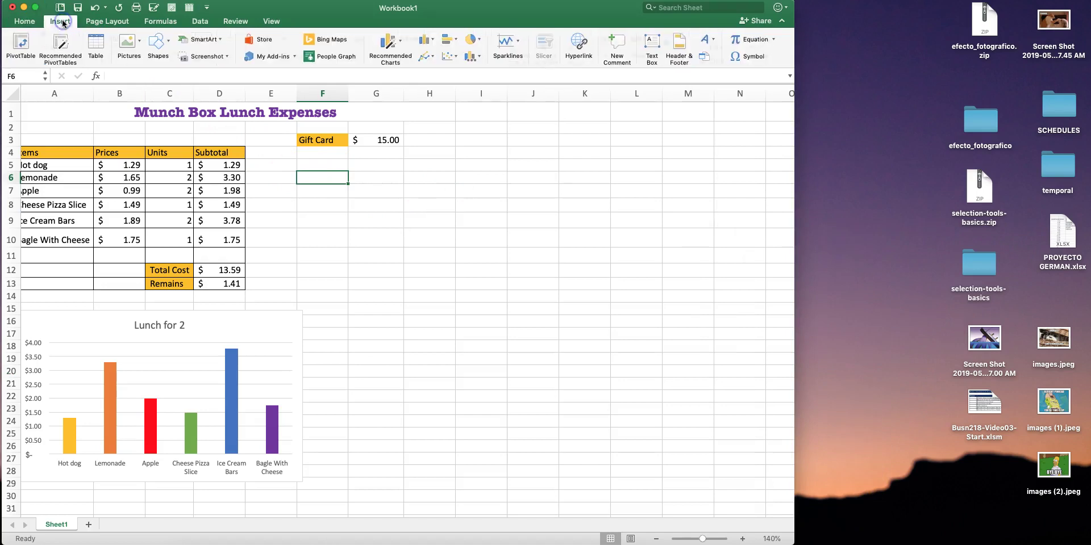
{"action": "left_click", "coordinate": [142, 40]}
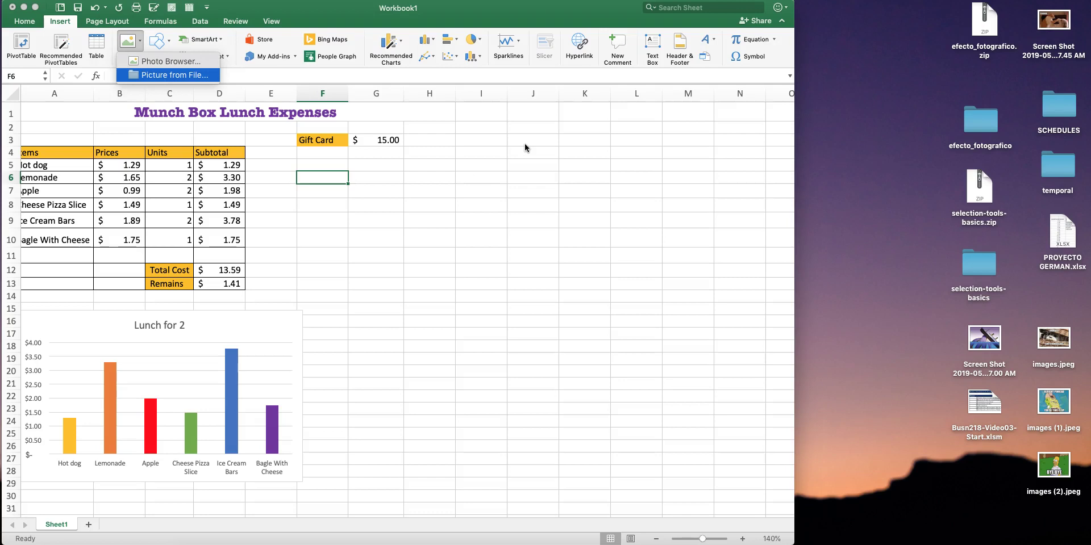
{"action": "key", "text": "Return"}
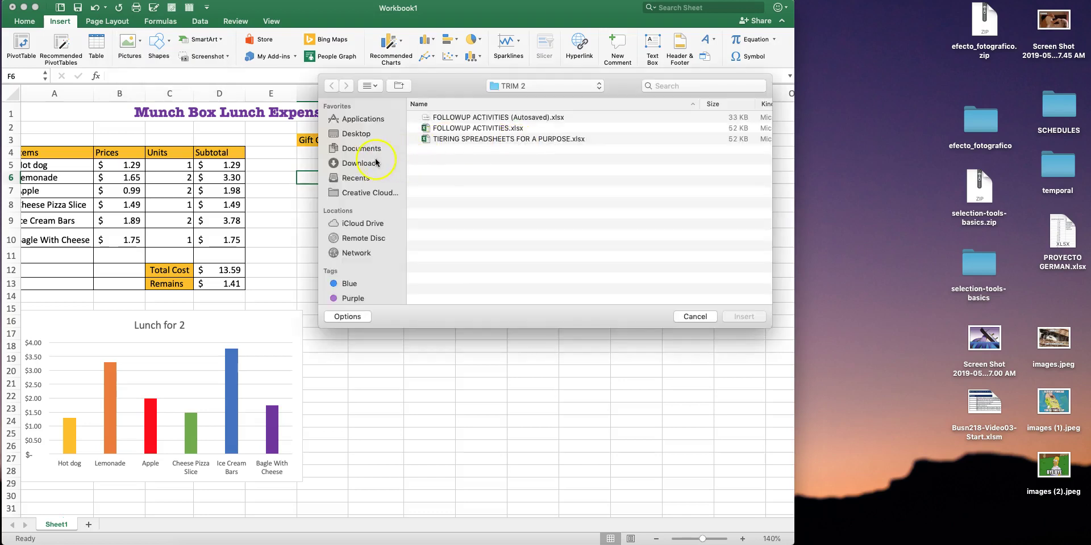
{"action": "left_click", "coordinate": [367, 150]}
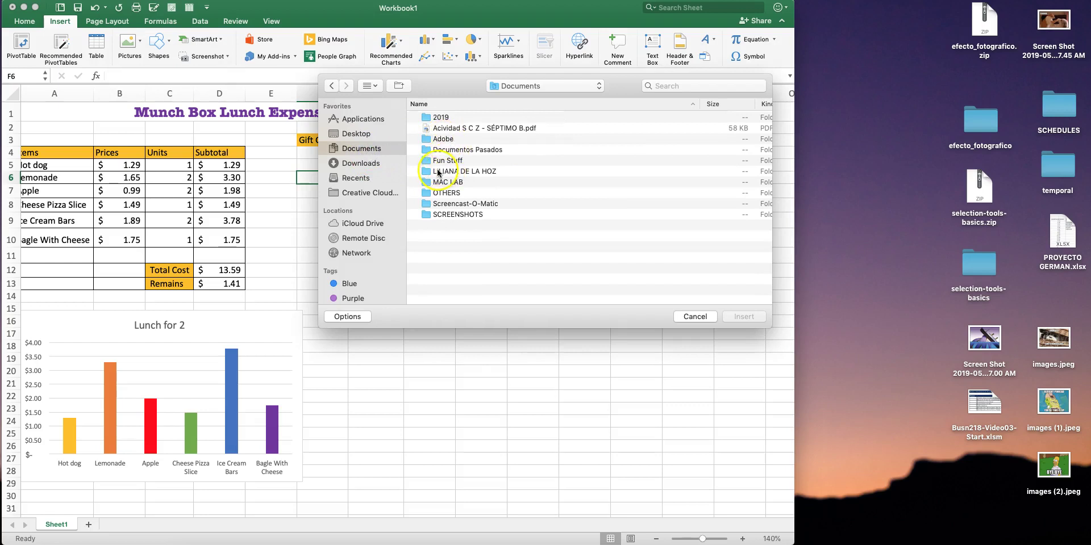
{"action": "double_click", "coordinate": [438, 171]}
{"action": "double_click", "coordinate": [440, 128]}
{"action": "double_click", "coordinate": [439, 128]}
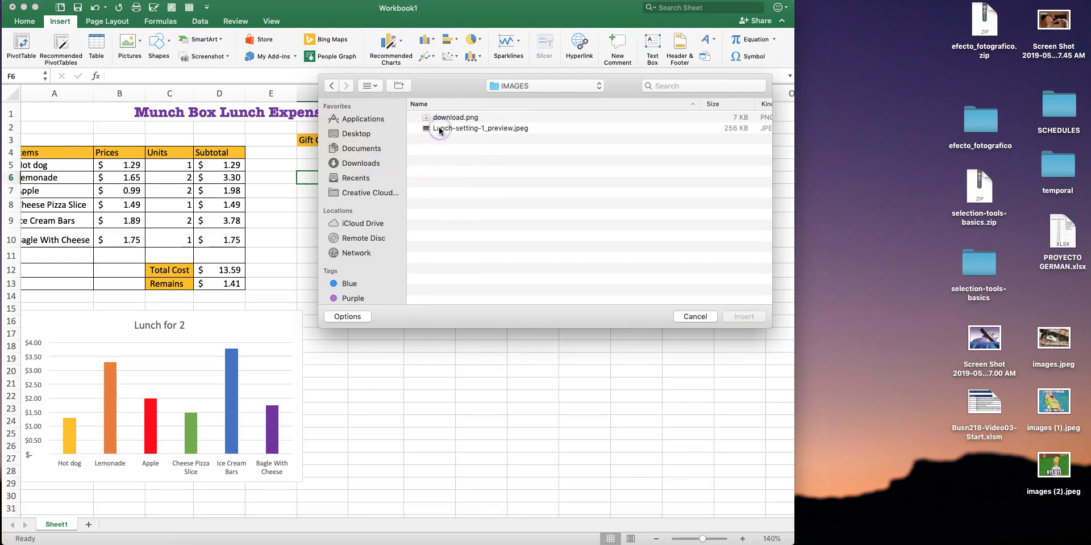
{"action": "double_click", "coordinate": [457, 131]}
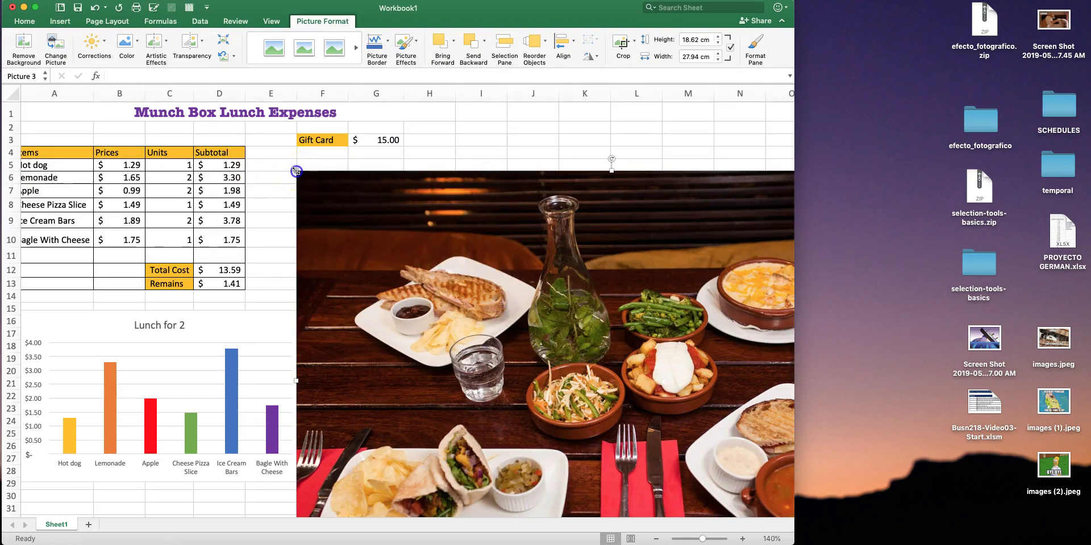
Shrink the lunch photo in stages to roughly 9.63 × 6.42 cm and move it up
{"action": "left_click_drag", "start_coordinate": [296, 171], "coordinate": [596, 370]}
{"action": "left_click_drag", "start_coordinate": [714, 450], "coordinate": [564, 286]}
{"action": "left_click_drag", "start_coordinate": [446, 207], "coordinate": [577, 278]}
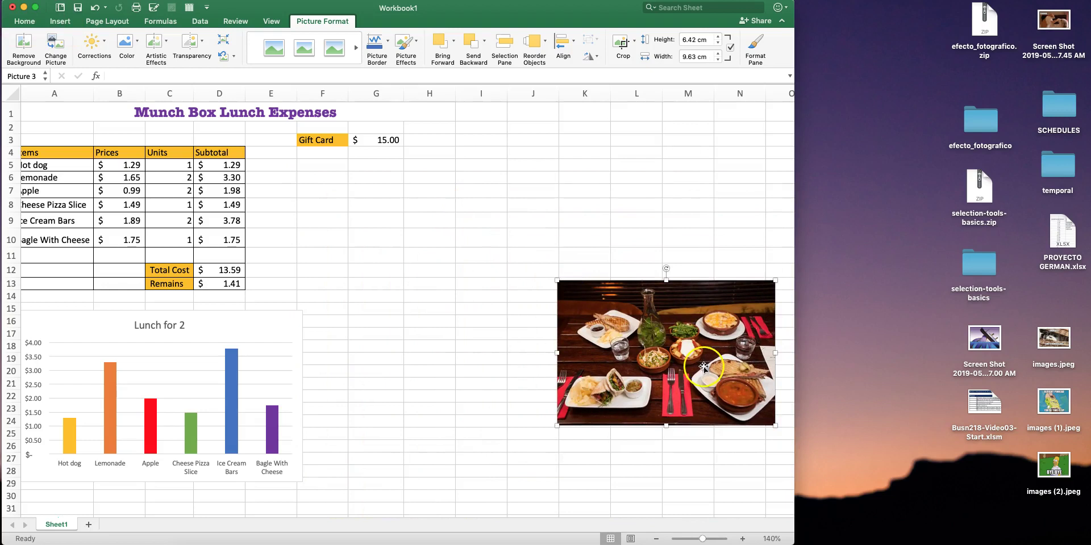
{"action": "left_click_drag", "start_coordinate": [701, 363], "coordinate": [626, 305]}
{"action": "left_click_drag", "start_coordinate": [482, 221], "coordinate": [514, 243]}
Place the photo beside the expenses table over rows 4–13, sized 8.51 × 5.67 cm
{"action": "left_click_drag", "start_coordinate": [603, 295], "coordinate": [367, 216]}
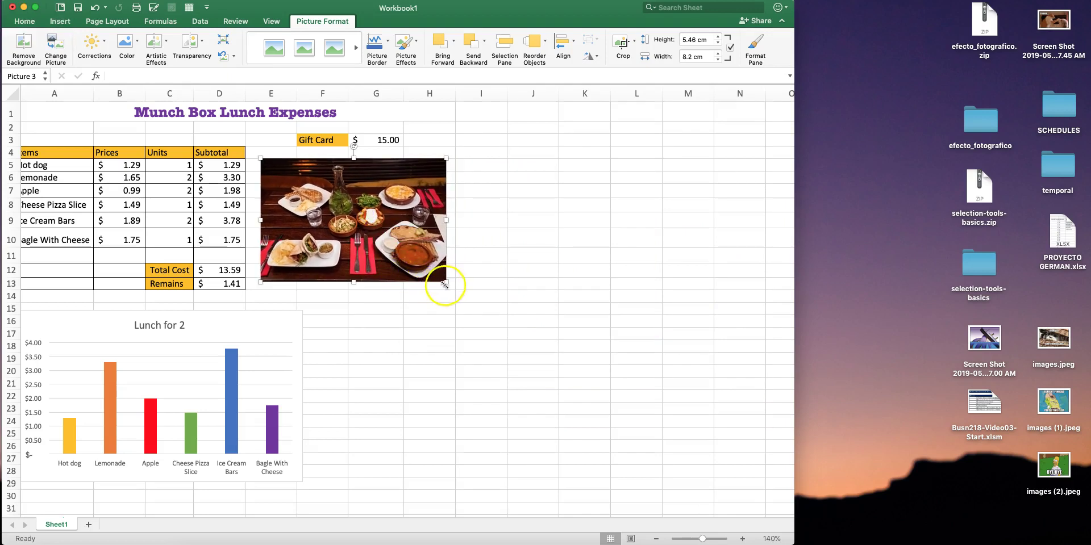
{"action": "left_click_drag", "start_coordinate": [447, 285], "coordinate": [453, 286]}
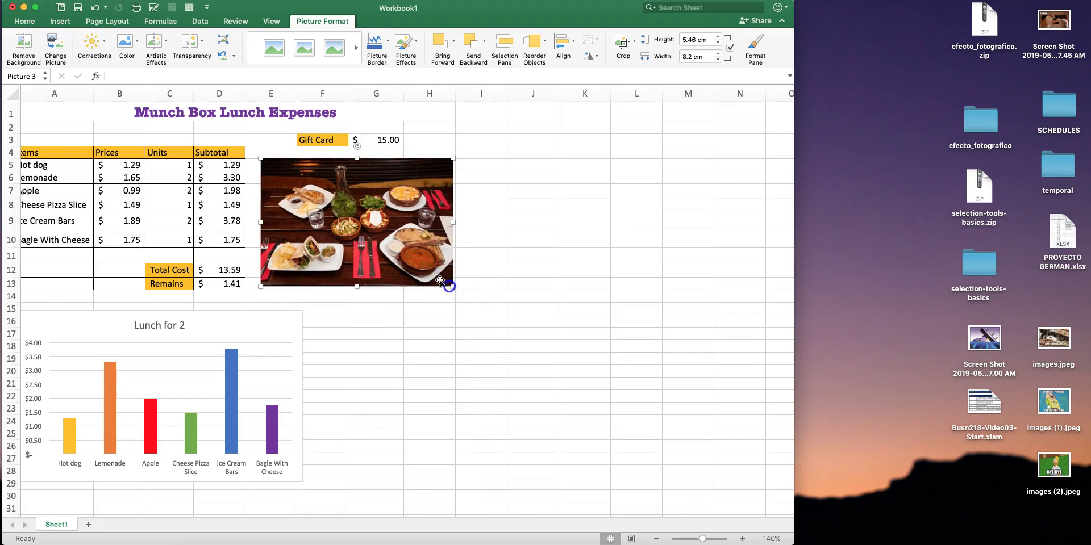
{"action": "left_click_drag", "start_coordinate": [396, 223], "coordinate": [397, 225]}
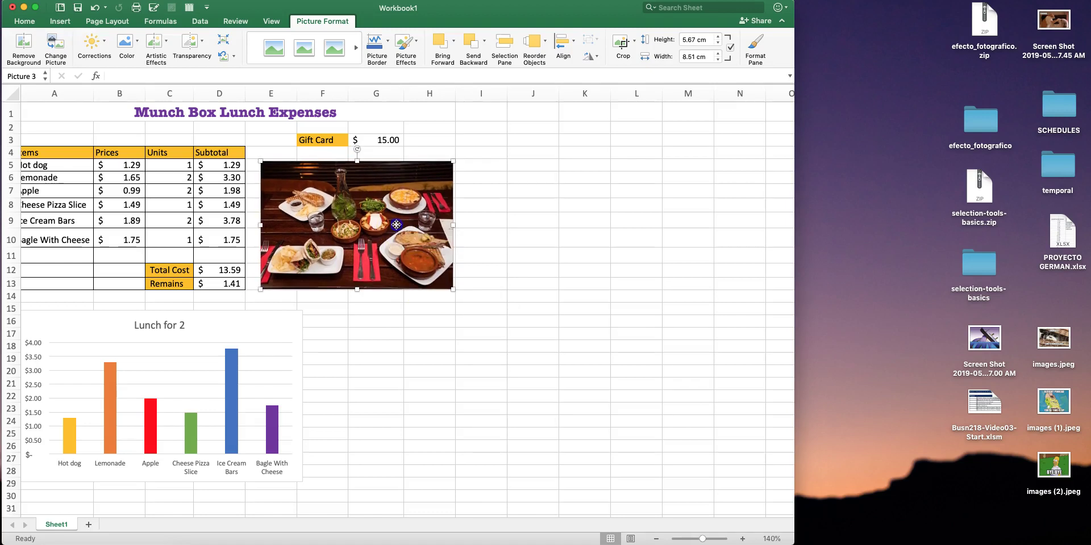
{"action": "scroll", "coordinate": [292, 302], "scroll_direction": "down", "scroll_amount": 3}
{"action": "scroll", "coordinate": [293, 303], "scroll_direction": "up", "scroll_amount": 3}
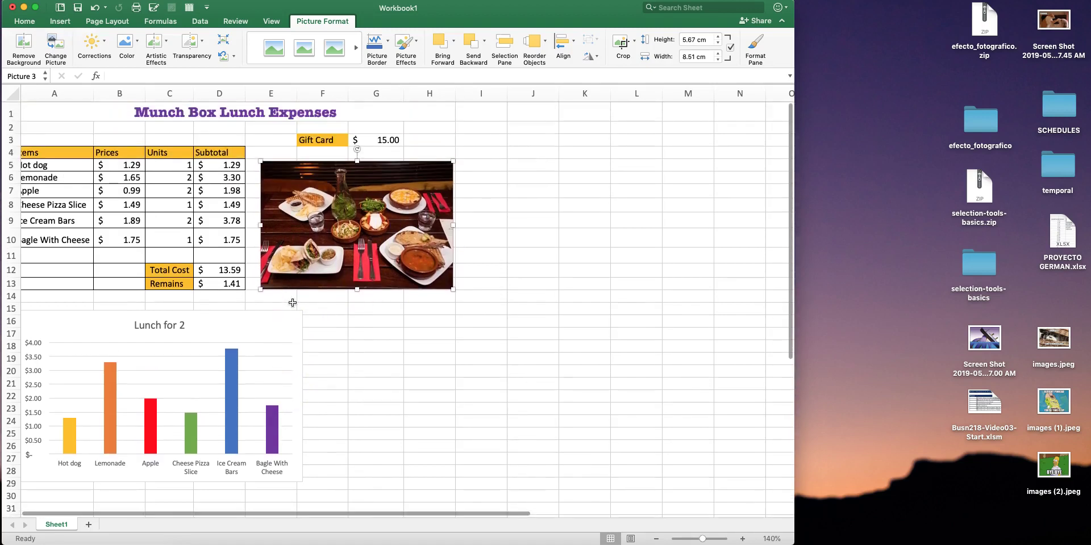
Return to the Word activity guide and highlight the step about fitting work to A4
{"action": "left_click", "coordinate": [861, 541]}
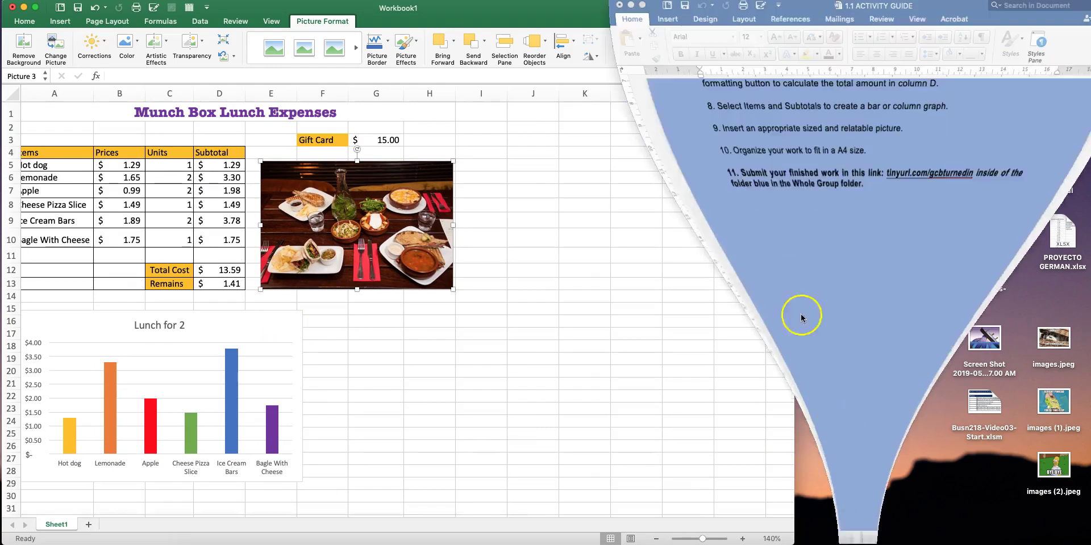
{"action": "scroll", "coordinate": [755, 200], "scroll_direction": "up", "scroll_amount": 1}
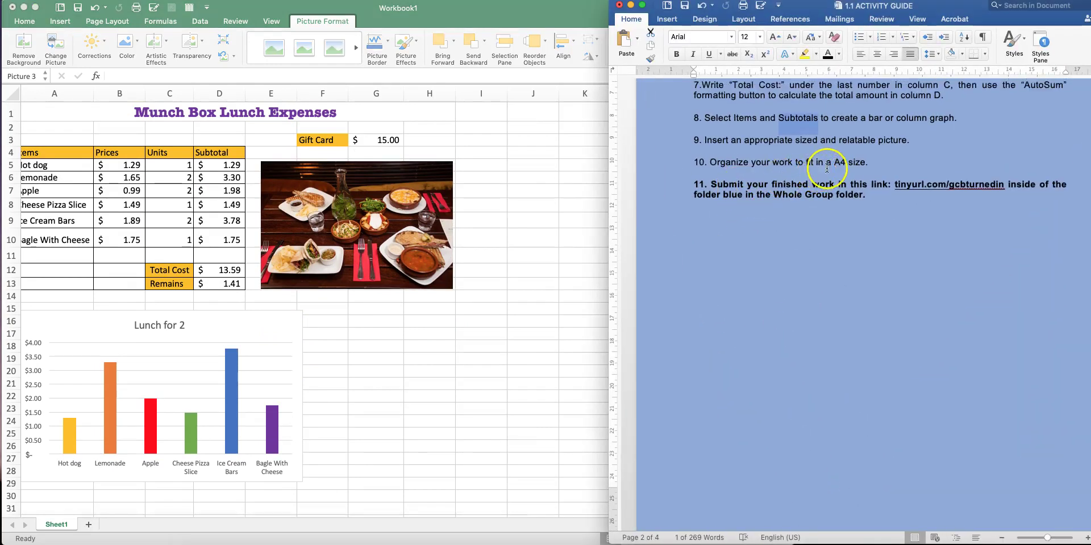
{"action": "left_click_drag", "start_coordinate": [834, 163], "coordinate": [856, 164]}
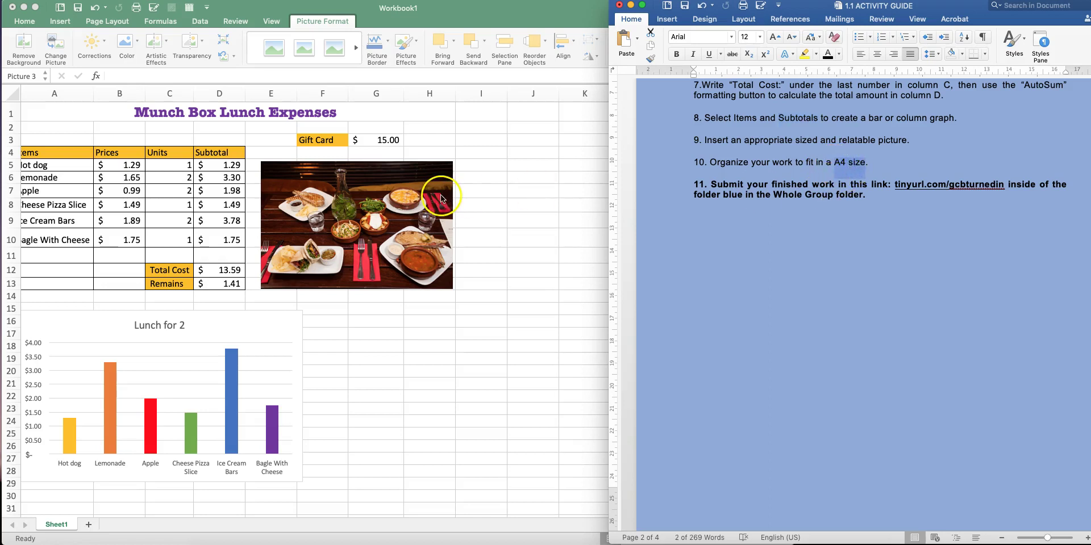
Bring the Excel lunch expenses workbook in front of Word and shift its window slightly right
{"action": "scroll", "coordinate": [245, 329], "scroll_direction": "up", "scroll_amount": 1}
{"action": "scroll", "coordinate": [245, 329], "scroll_direction": "down", "scroll_amount": 1}
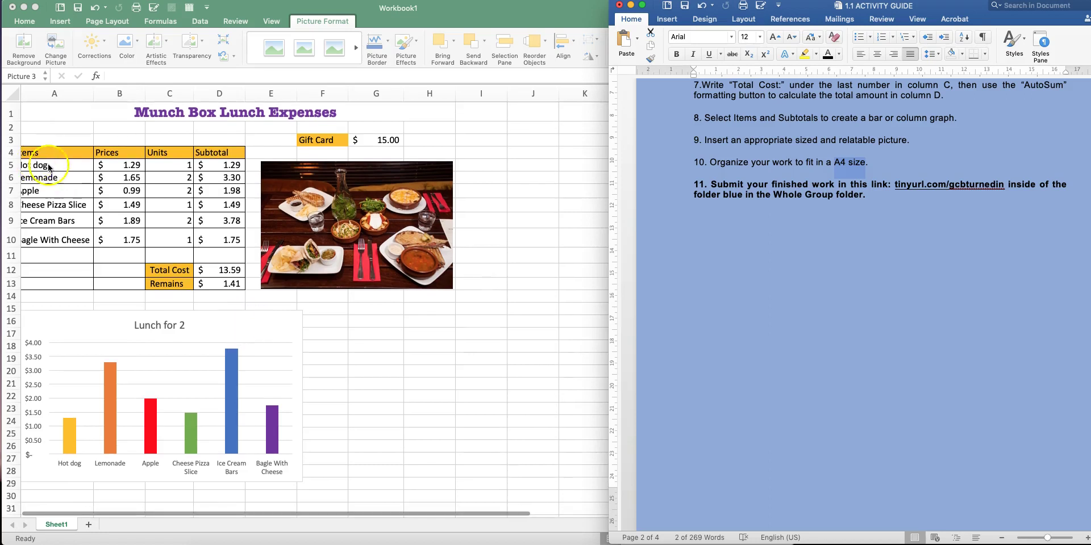
{"action": "left_click", "coordinate": [559, 217]}
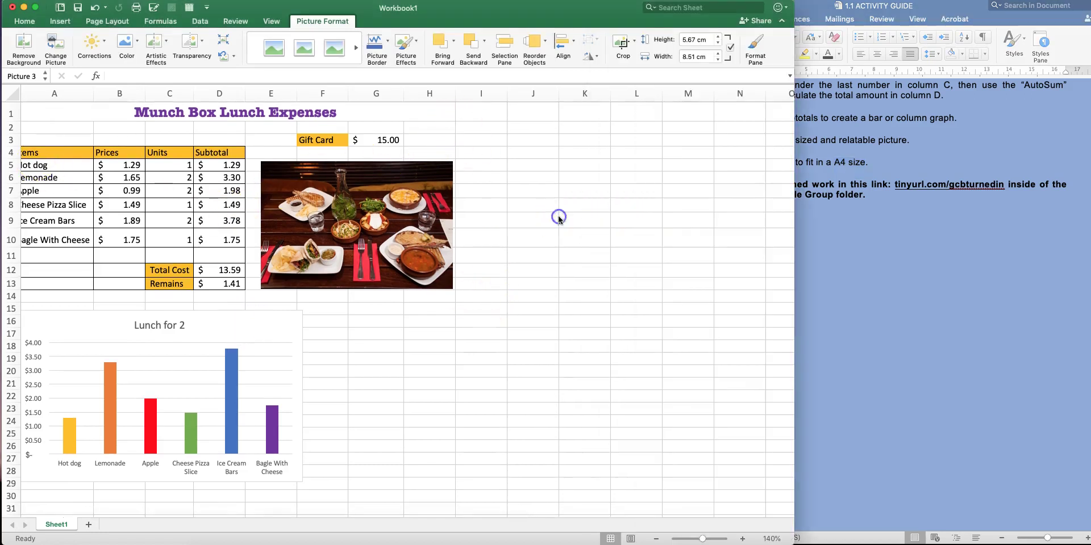
{"action": "left_click_drag", "start_coordinate": [602, 11], "coordinate": [632, 7]}
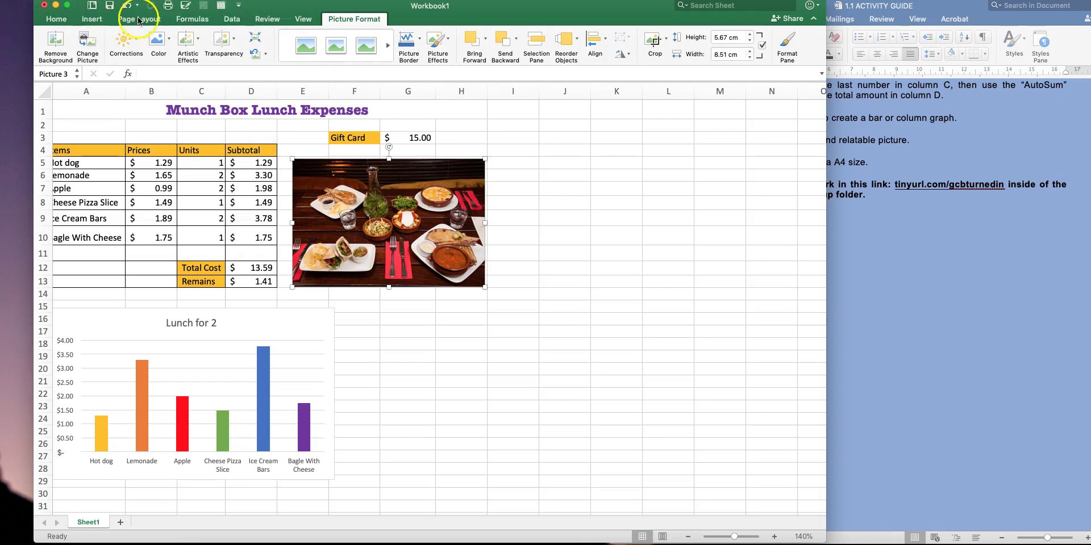
From Page Layout, try Set Print Area, cancel the single-cell warning, and deselect the photo
{"action": "left_click", "coordinate": [139, 19]}
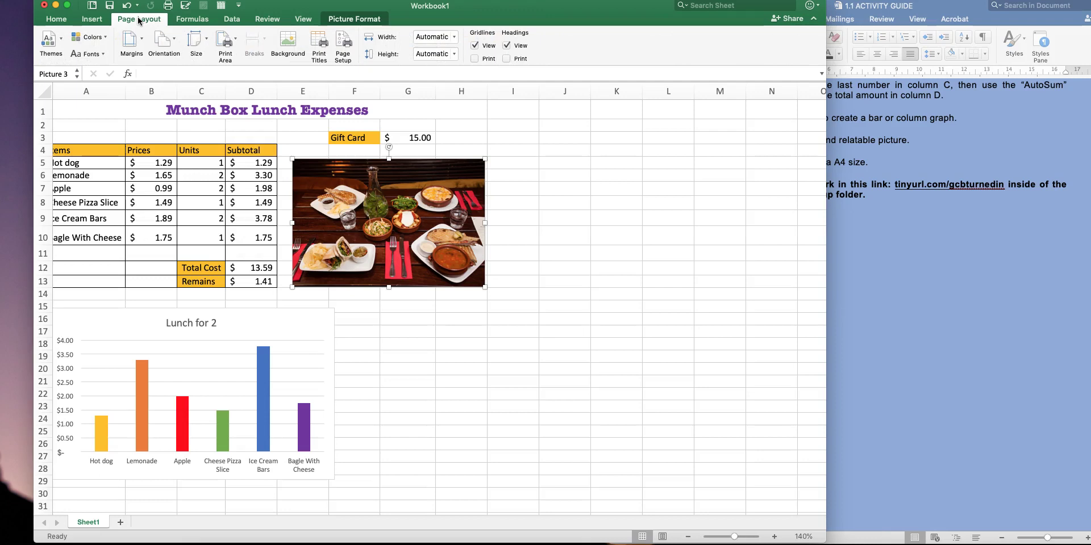
{"action": "left_click", "coordinate": [229, 46]}
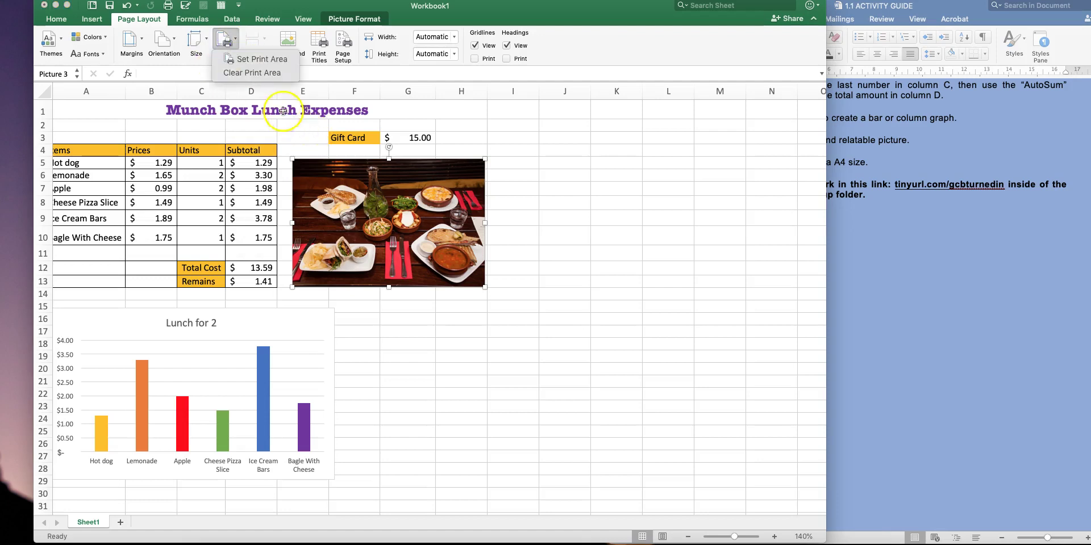
{"action": "left_click", "coordinate": [259, 59]}
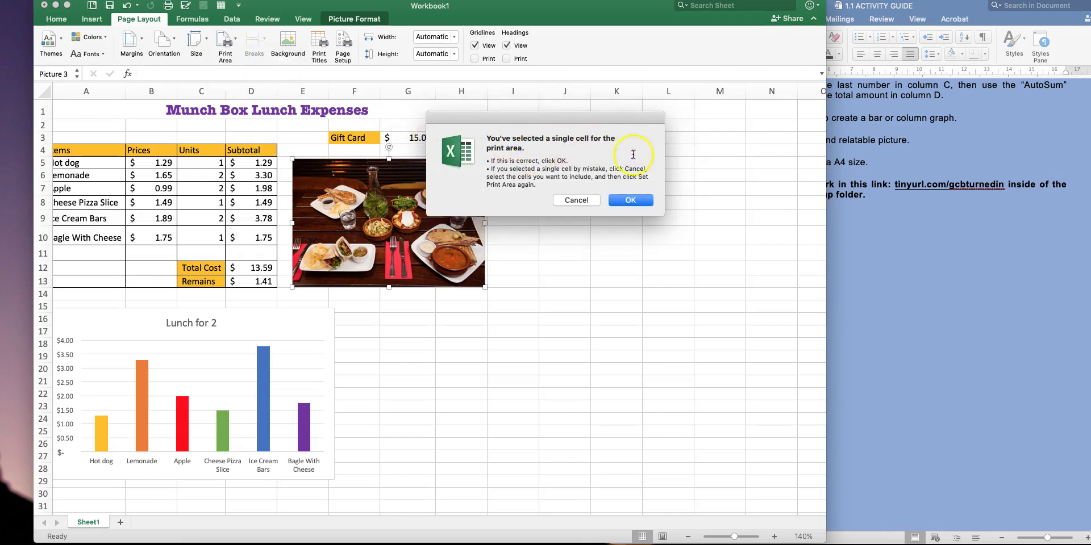
{"action": "left_click", "coordinate": [576, 199]}
{"action": "left_click", "coordinate": [421, 346]}
{"action": "scroll", "coordinate": [535, 326], "scroll_direction": "down", "scroll_amount": 3}
{"action": "scroll", "coordinate": [535, 325], "scroll_direction": "up", "scroll_amount": 3}
{"action": "scroll", "coordinate": [535, 325], "scroll_direction": "down", "scroll_amount": 1}
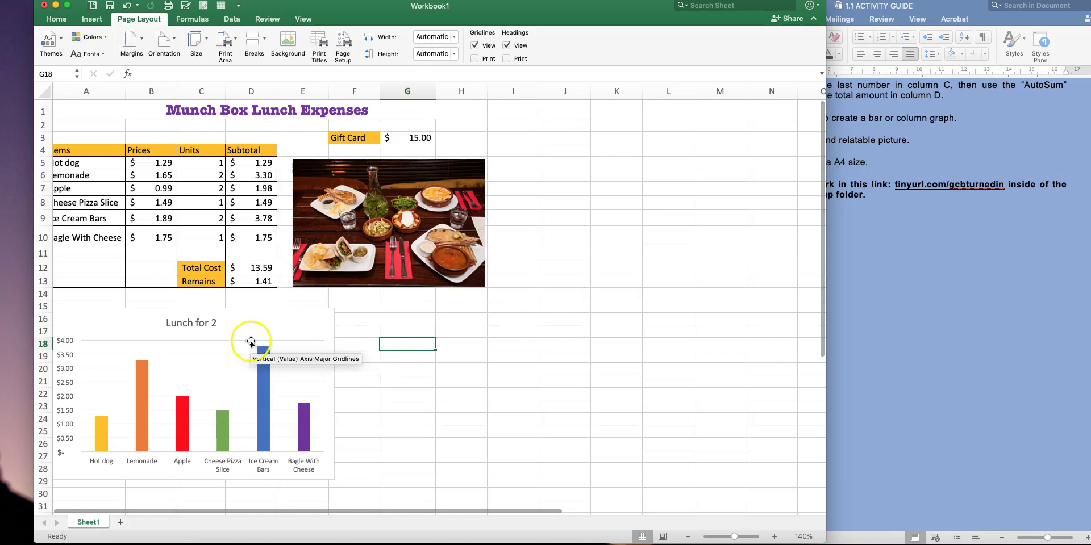
Move the Lunch for 2 chart lower and right, centred under the table, and nudge the photo left
{"action": "left_click", "coordinate": [253, 320]}
{"action": "left_click_drag", "start_coordinate": [253, 320], "coordinate": [253, 333]}
{"action": "scroll", "coordinate": [387, 169], "scroll_direction": "left", "scroll_amount": 1}
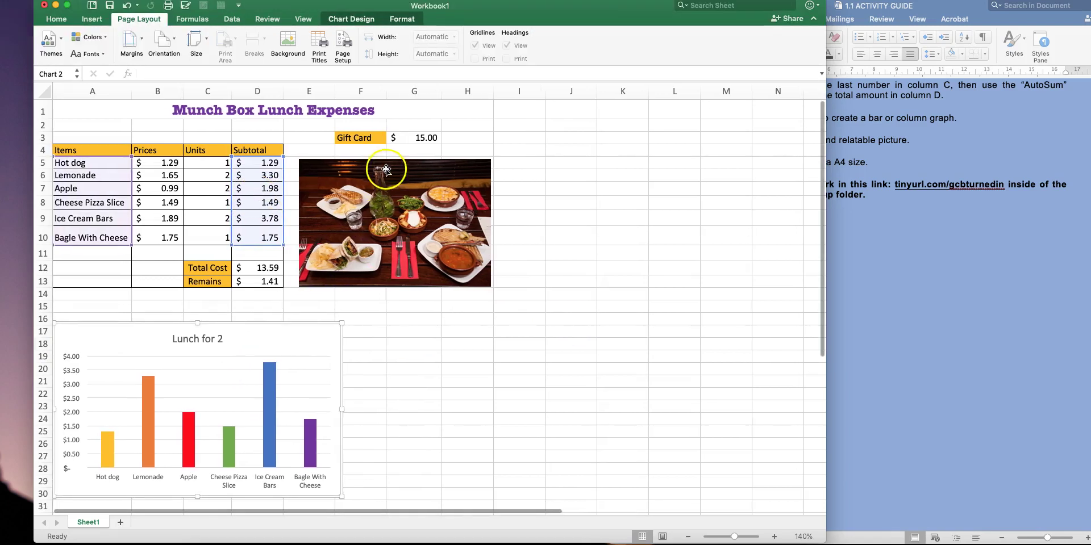
{"action": "left_click_drag", "start_coordinate": [405, 166], "coordinate": [400, 164]}
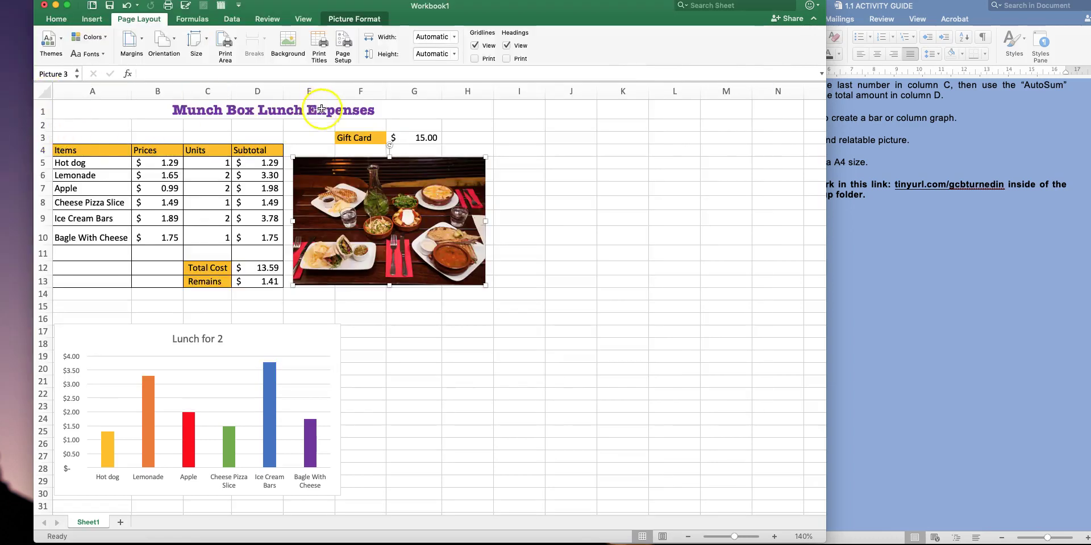
{"action": "scroll", "coordinate": [499, 454], "scroll_direction": "down", "scroll_amount": 5}
{"action": "scroll", "coordinate": [498, 453], "scroll_direction": "up", "scroll_amount": 3}
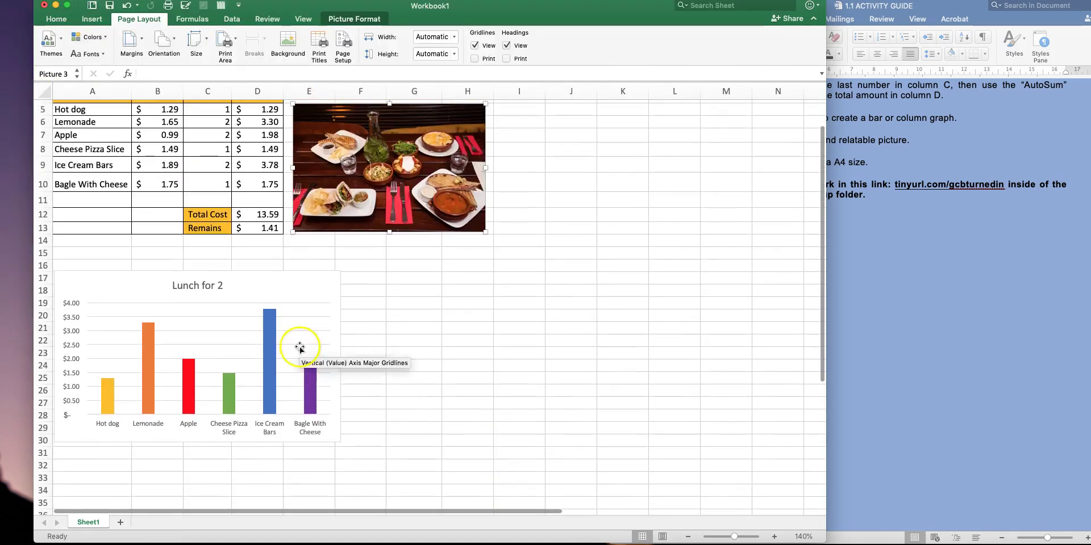
{"action": "left_click_drag", "start_coordinate": [250, 286], "coordinate": [327, 289]}
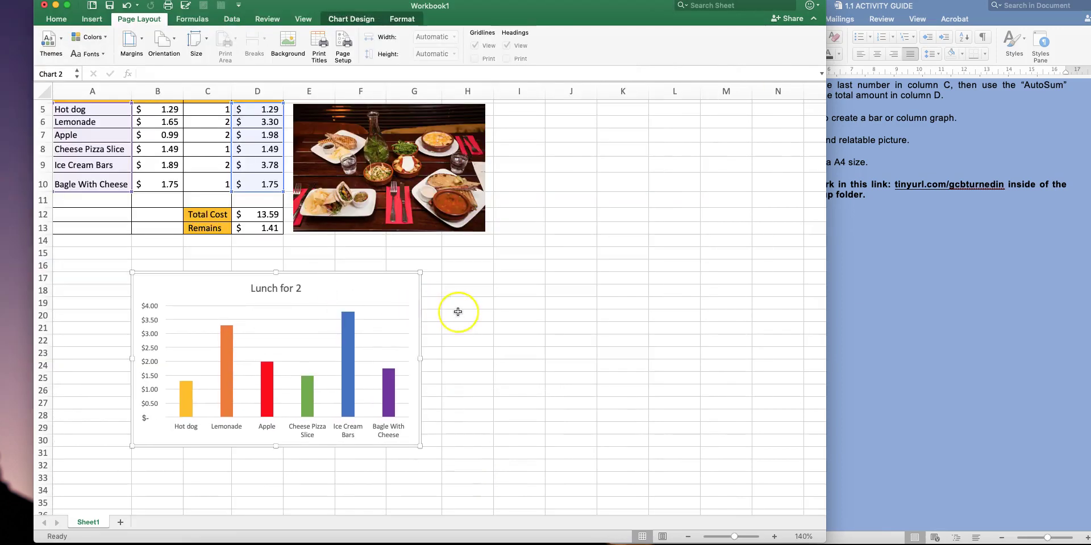
{"action": "scroll", "coordinate": [458, 312], "scroll_direction": "up", "scroll_amount": 2}
{"action": "scroll", "coordinate": [454, 312], "scroll_direction": "right", "scroll_amount": 1}
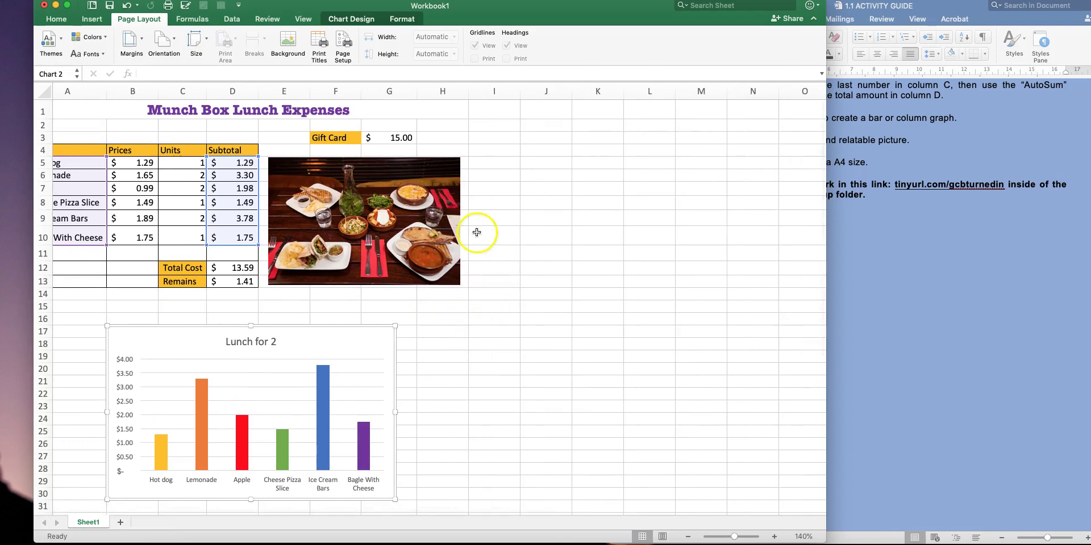
{"action": "scroll", "coordinate": [466, 226], "scroll_direction": "left", "scroll_amount": 1}
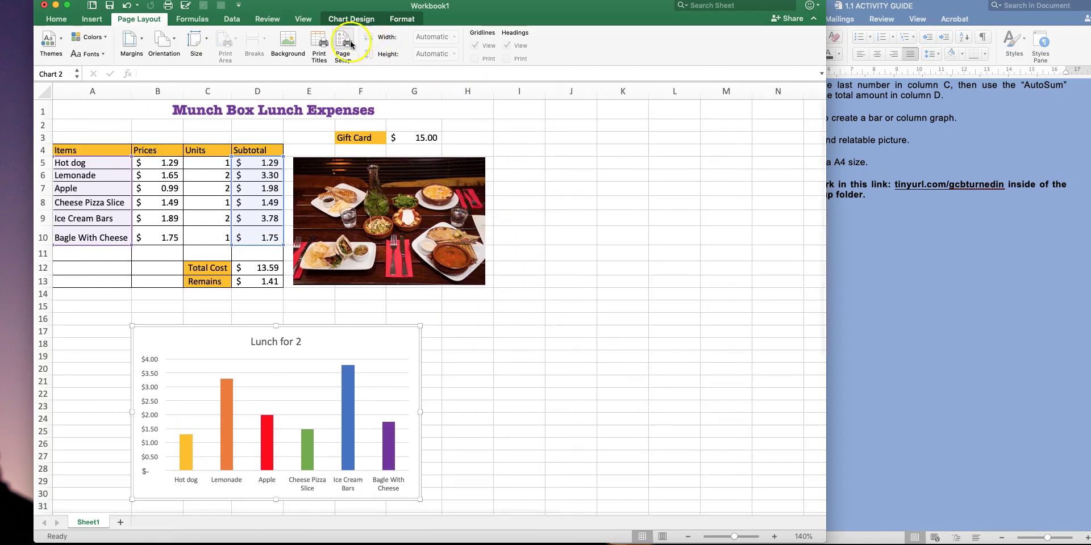
Select the block from A1 covering the expense table, lunch photo and chart
{"action": "left_click", "coordinate": [513, 138]}
{"action": "left_click_drag", "start_coordinate": [73, 112], "coordinate": [500, 464]}
{"action": "scroll", "coordinate": [527, 299], "scroll_direction": "up", "scroll_amount": 3}
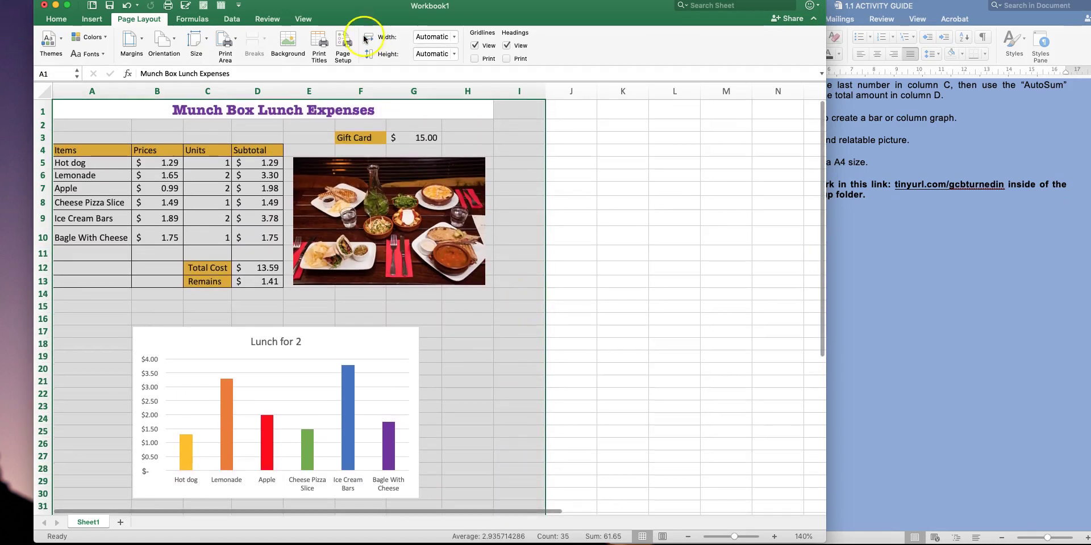
Set the selected A1:I32 block as the print area
{"action": "left_click", "coordinate": [233, 41]}
{"action": "left_click", "coordinate": [256, 58]}
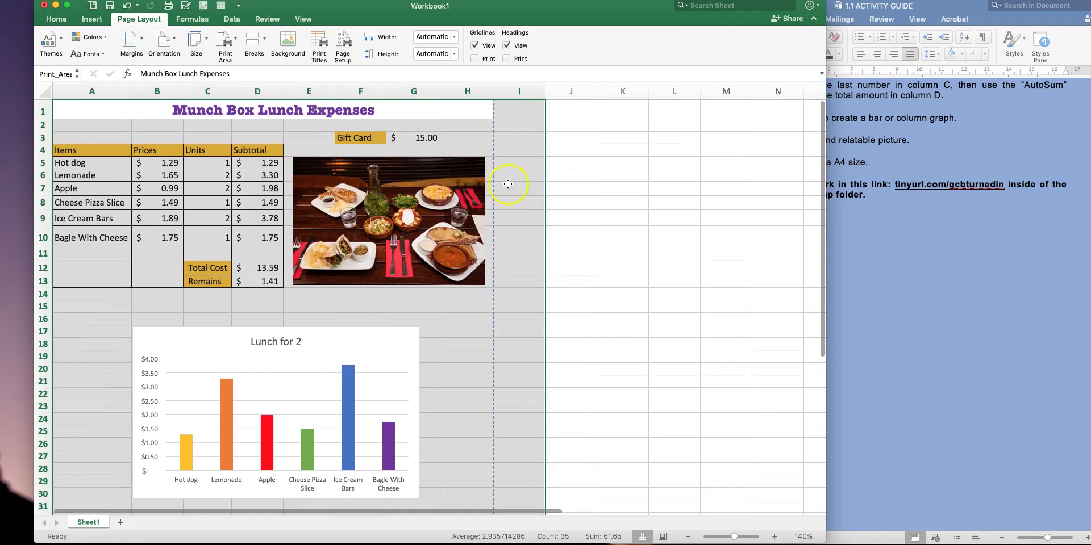
{"action": "scroll", "coordinate": [326, 269], "scroll_direction": "down", "scroll_amount": 5}
{"action": "scroll", "coordinate": [326, 268], "scroll_direction": "down", "scroll_amount": 5}
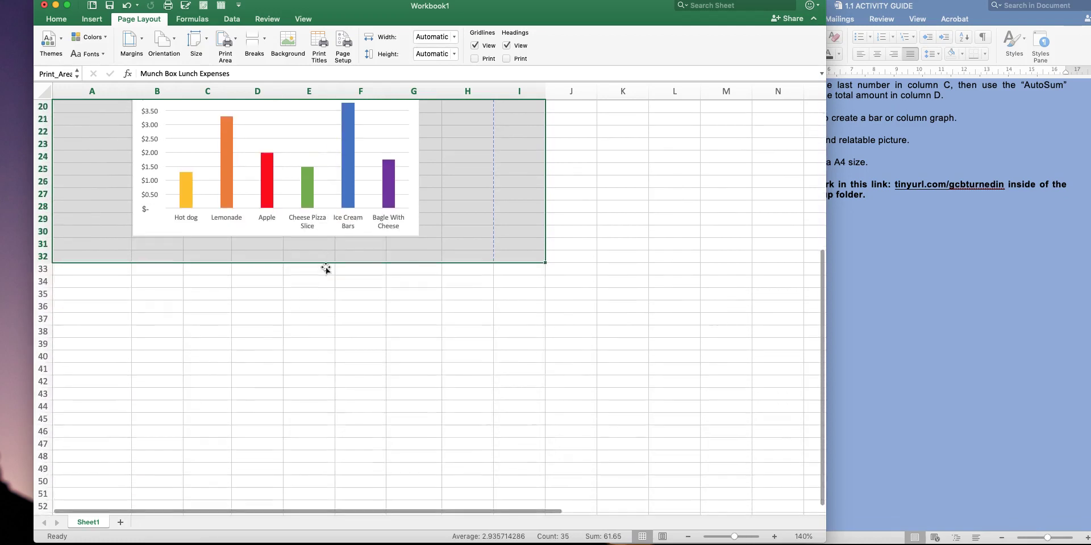
{"action": "scroll", "coordinate": [326, 269], "scroll_direction": "up", "scroll_amount": 10}
Clear the selection and scroll through the sheet to check the page breaks
{"action": "left_click", "coordinate": [477, 107]}
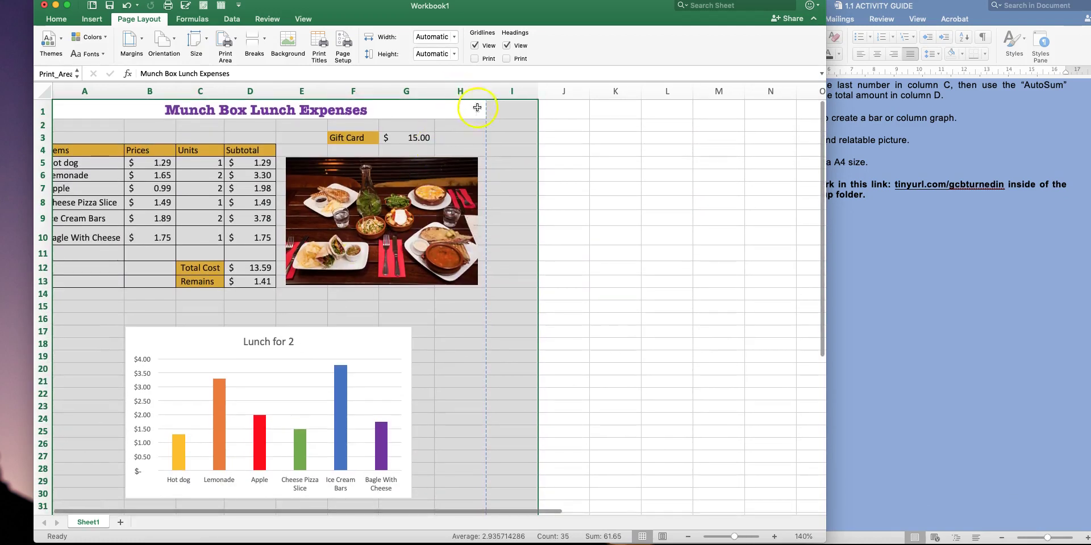
{"action": "scroll", "coordinate": [482, 418], "scroll_direction": "down", "scroll_amount": 5}
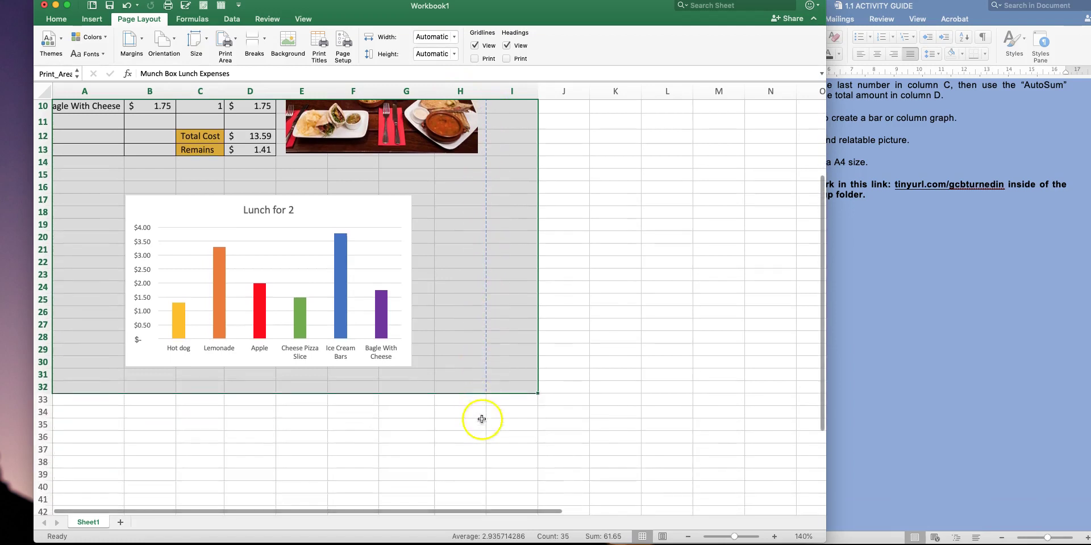
{"action": "scroll", "coordinate": [209, 416], "scroll_direction": "down", "scroll_amount": 15}
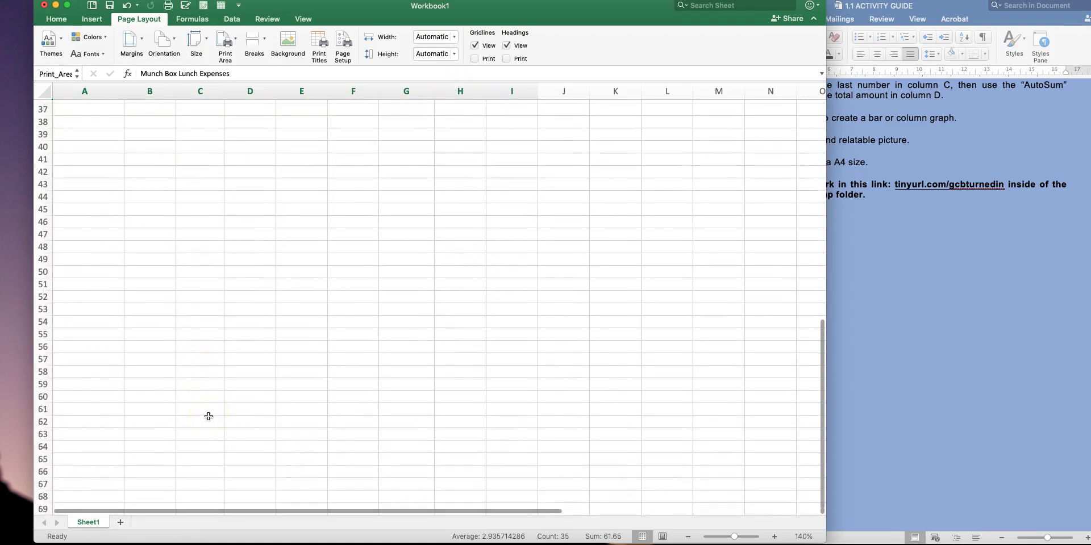
{"action": "scroll", "coordinate": [208, 416], "scroll_direction": "up", "scroll_amount": 15}
{"action": "scroll", "coordinate": [484, 405], "scroll_direction": "down", "scroll_amount": 3}
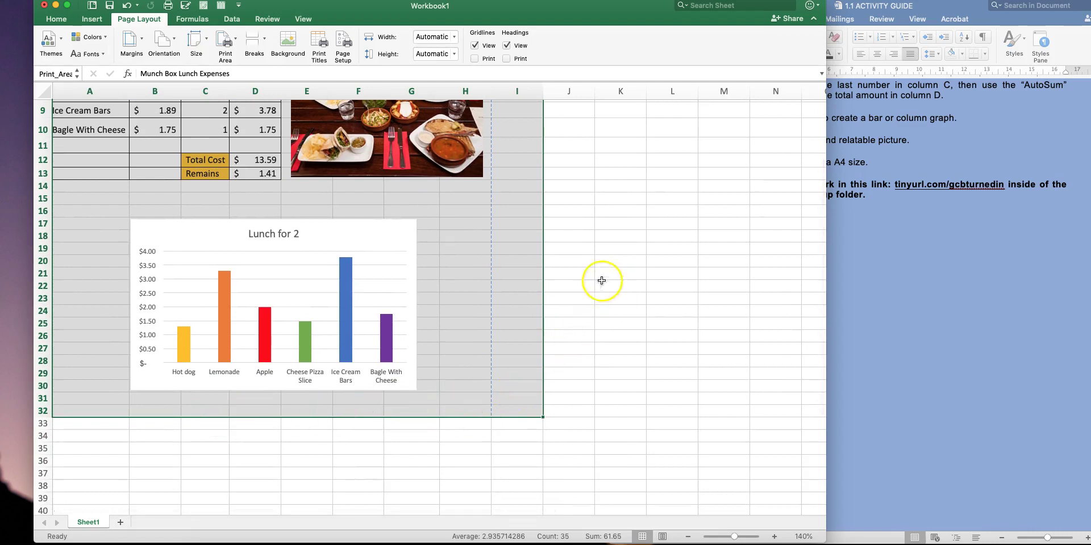
{"action": "scroll", "coordinate": [589, 273], "scroll_direction": "up", "scroll_amount": 4}
{"action": "left_click", "coordinate": [607, 202]}
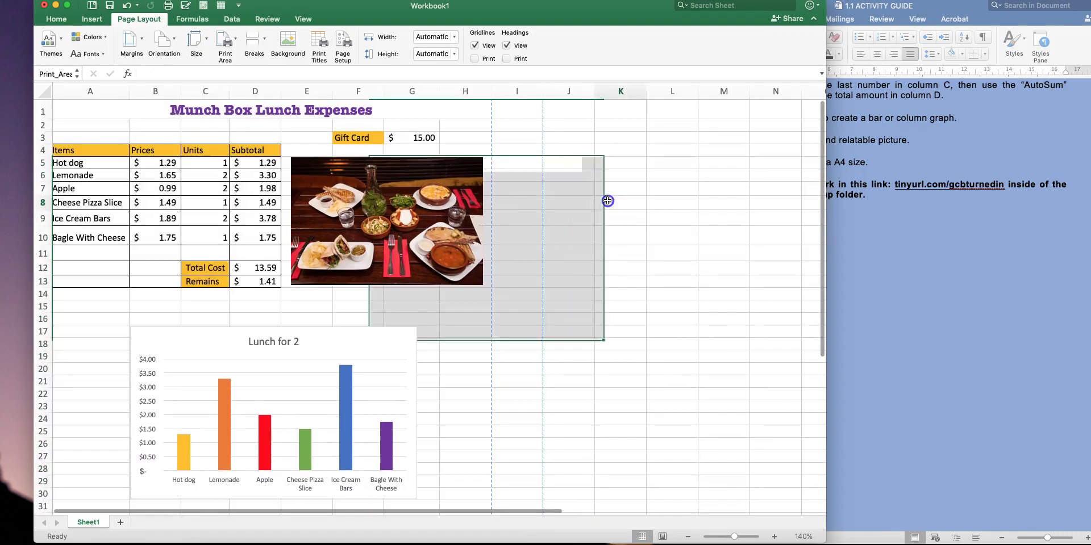
{"action": "scroll", "coordinate": [525, 236], "scroll_direction": "up", "scroll_amount": 2}
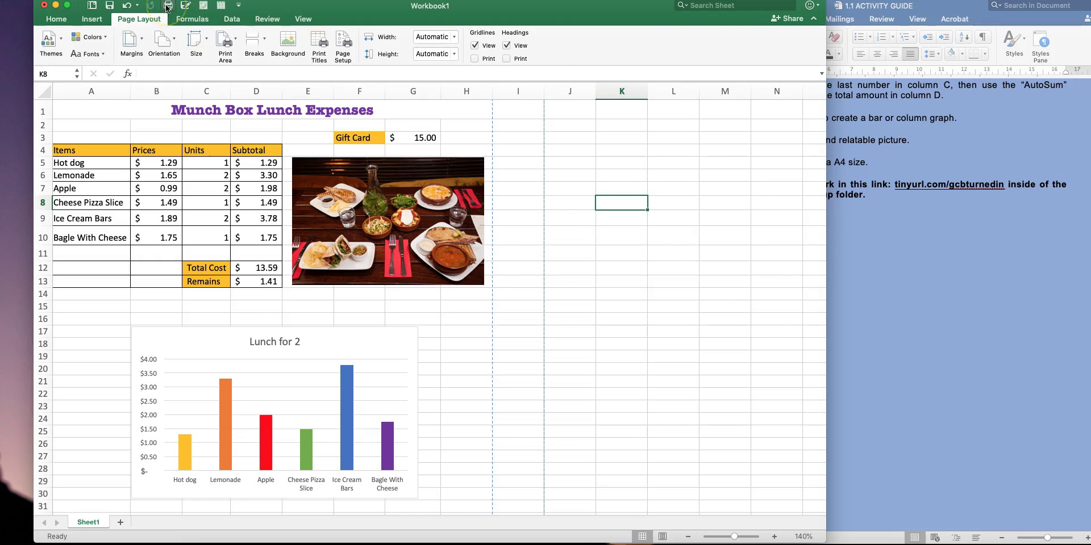
Show the print preview from the Quick Access Toolbar and move the Print dialog right of the photo
{"action": "left_click", "coordinate": [168, 7]}
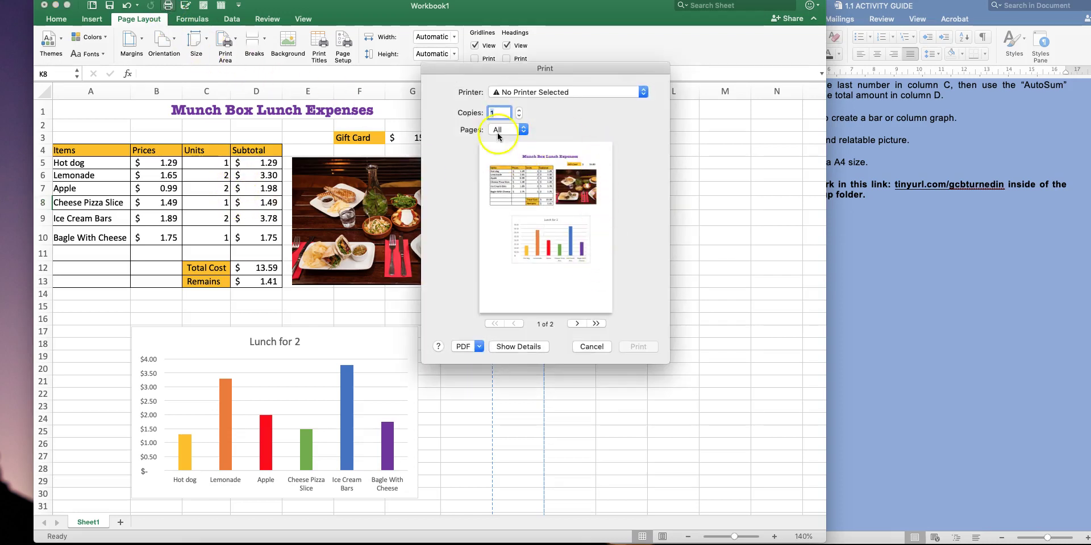
{"action": "left_click_drag", "start_coordinate": [591, 69], "coordinate": [478, 84]}
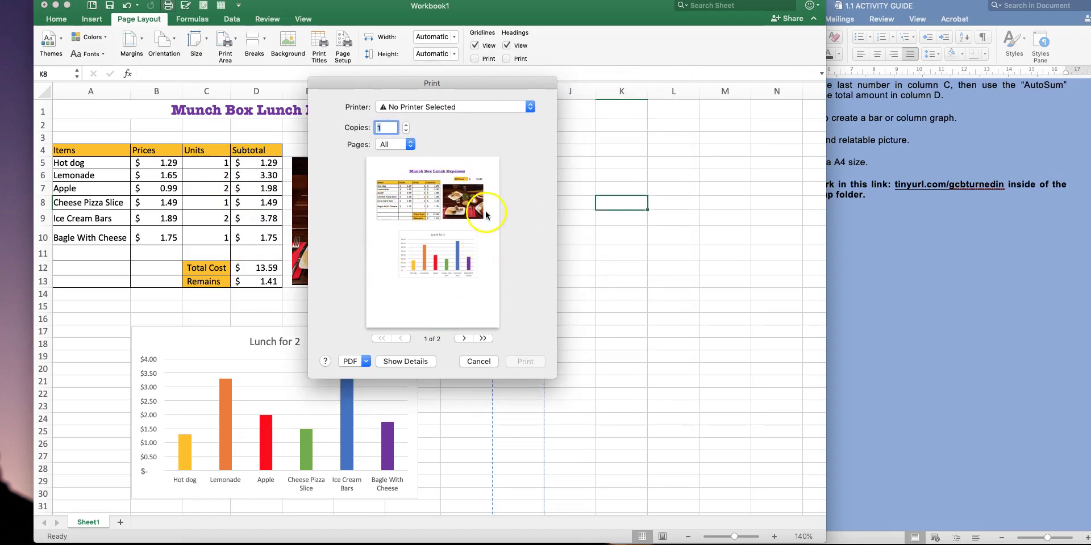
{"action": "left_click_drag", "start_coordinate": [457, 89], "coordinate": [694, 96]}
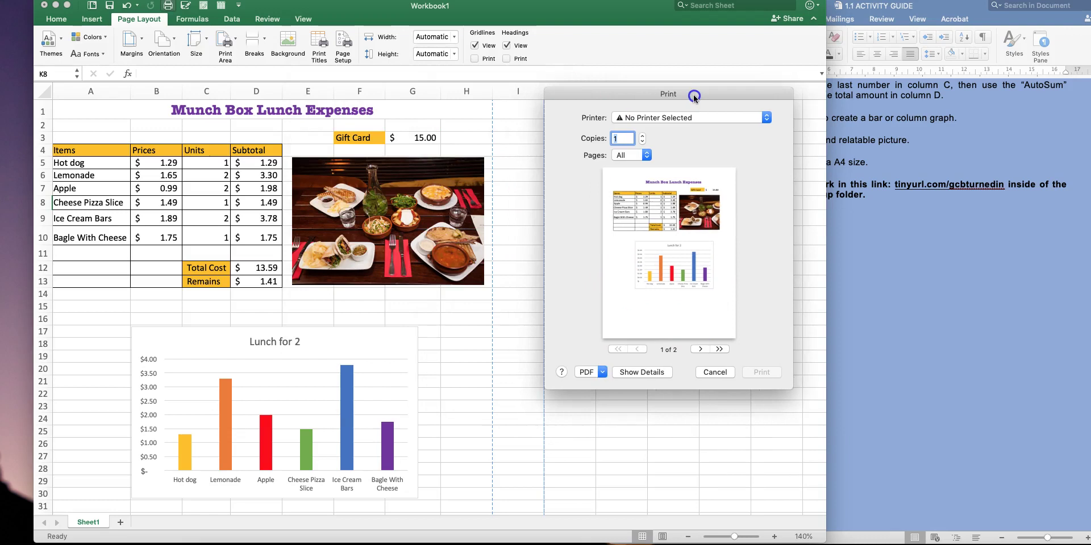
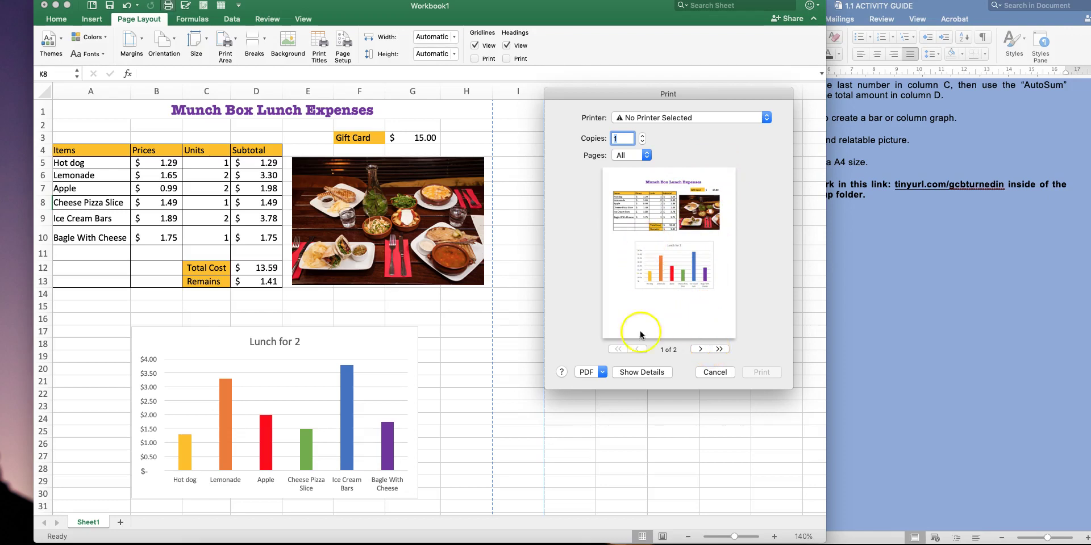
Close the print preview without printing and open the File menu
{"action": "left_click", "coordinate": [712, 375]}
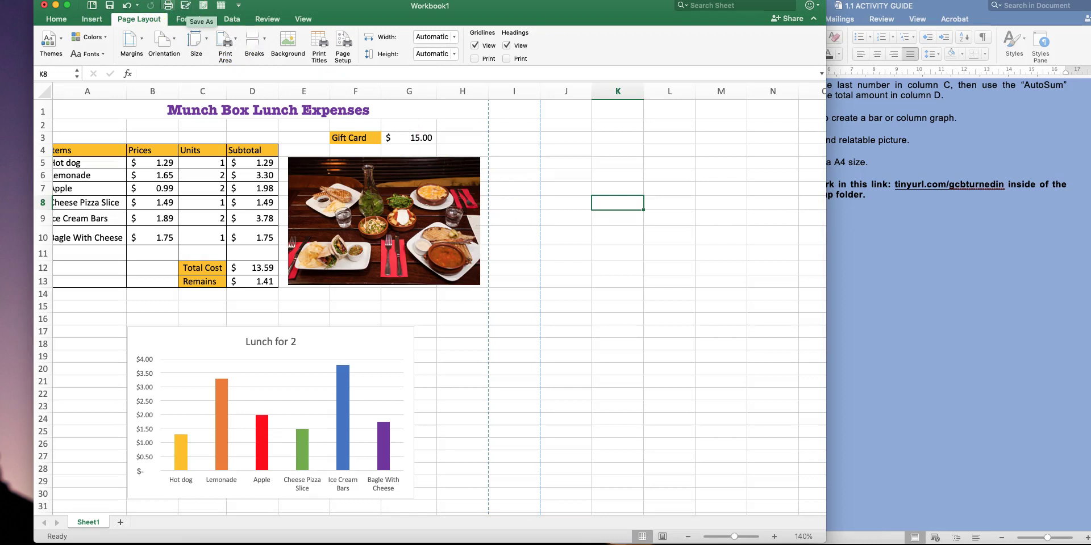
{"action": "left_click", "coordinate": [67, 0]}
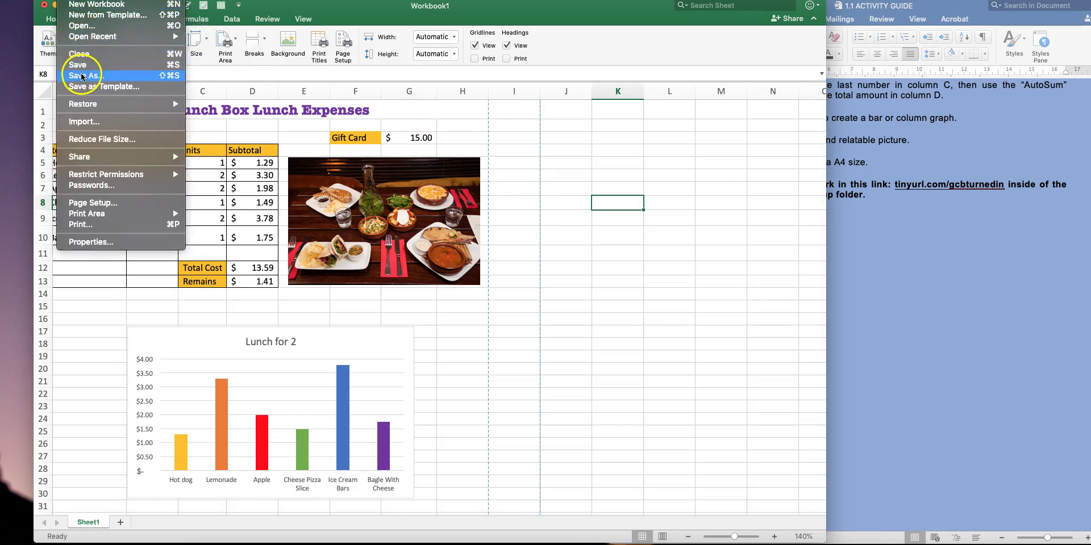
In Save As, browse to Documents > the student's folder > UNIT 2 and start a new folder
{"action": "left_click", "coordinate": [99, 79]}
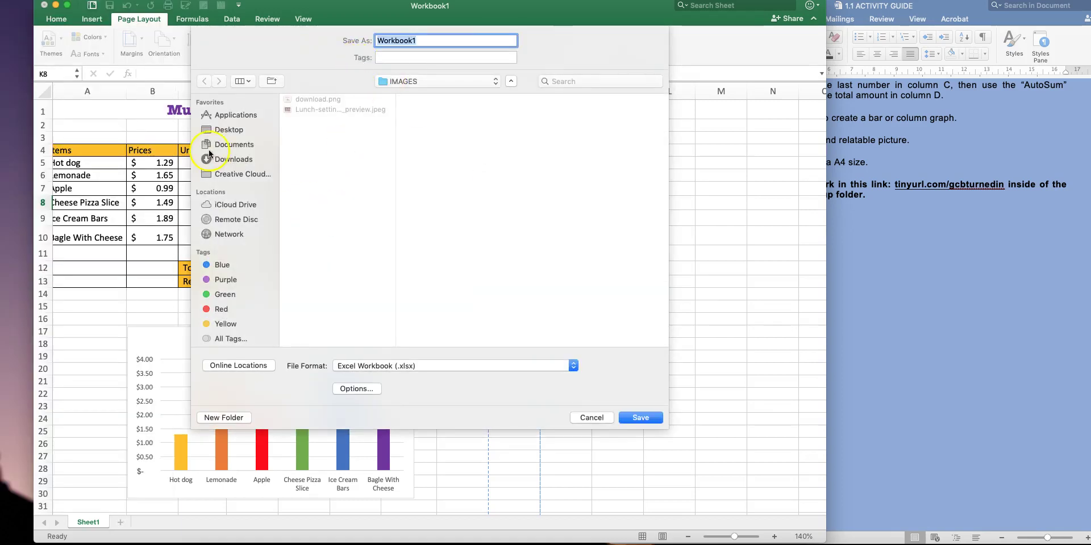
{"action": "left_click", "coordinate": [230, 147]}
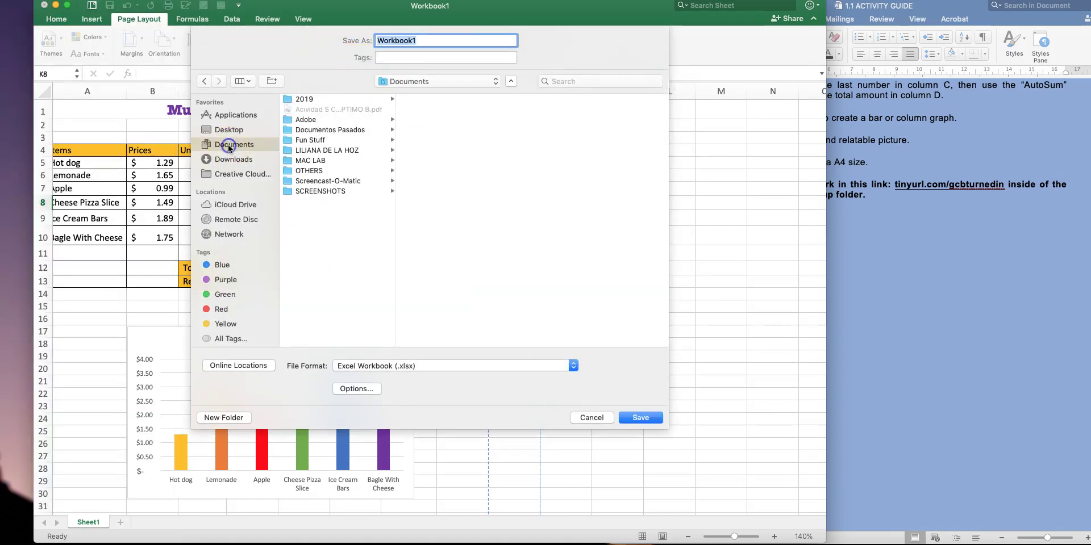
{"action": "left_click", "coordinate": [326, 151]}
{"action": "left_click", "coordinate": [421, 110]}
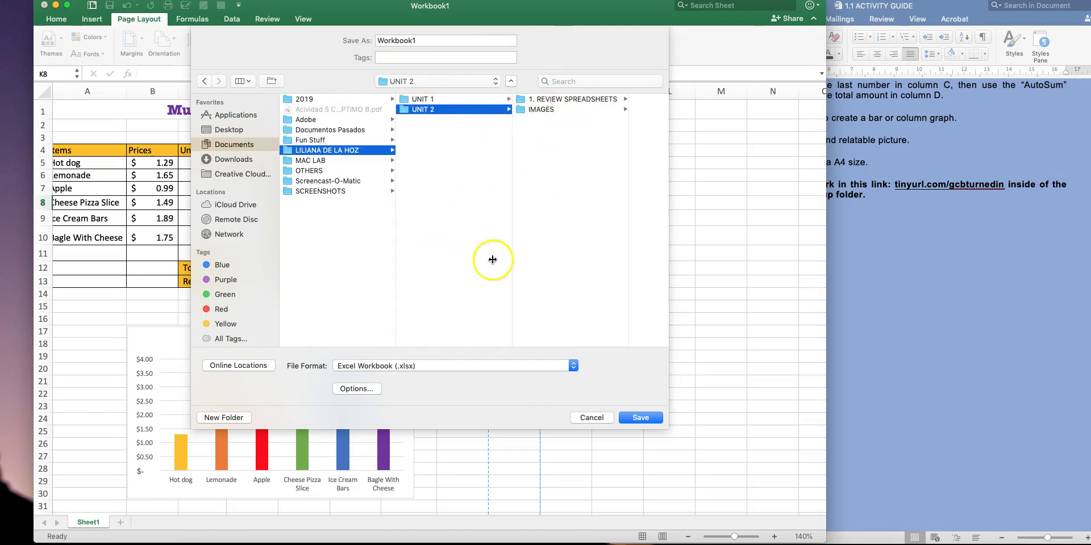
{"action": "left_click", "coordinate": [238, 419]}
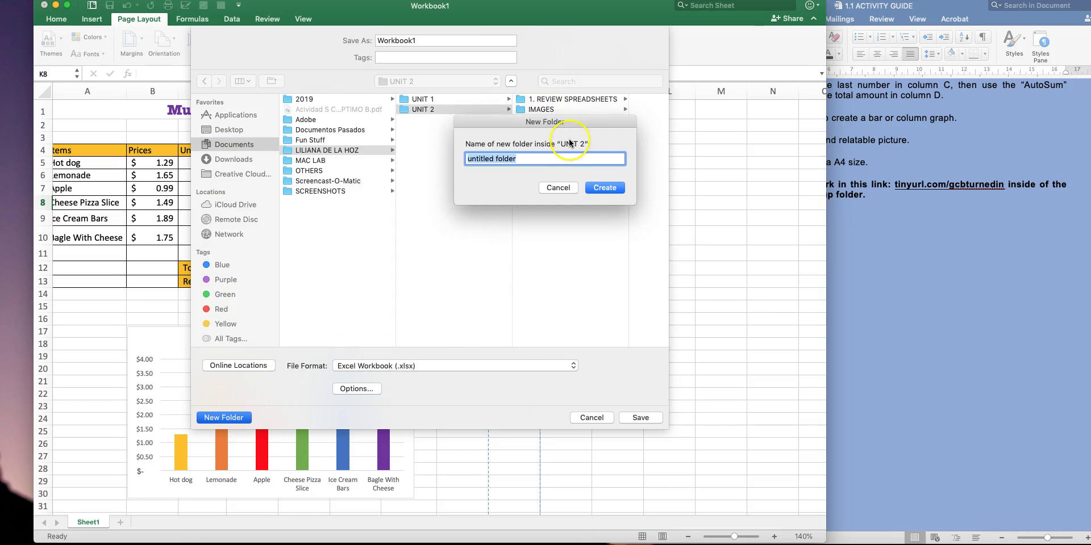
Create a folder named '2. DESIGN SPREADSHEETS' inside UNIT 2
{"action": "key", "text": "BackSpace"}
{"action": "type", "text": "2. DESIGN SPREADSHEETS"}
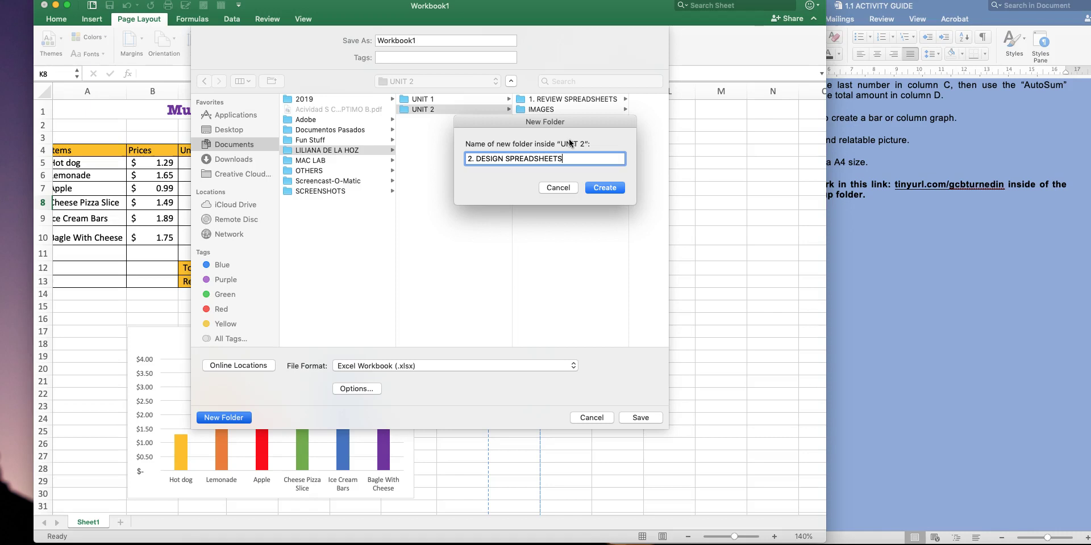
{"action": "left_click", "coordinate": [608, 187]}
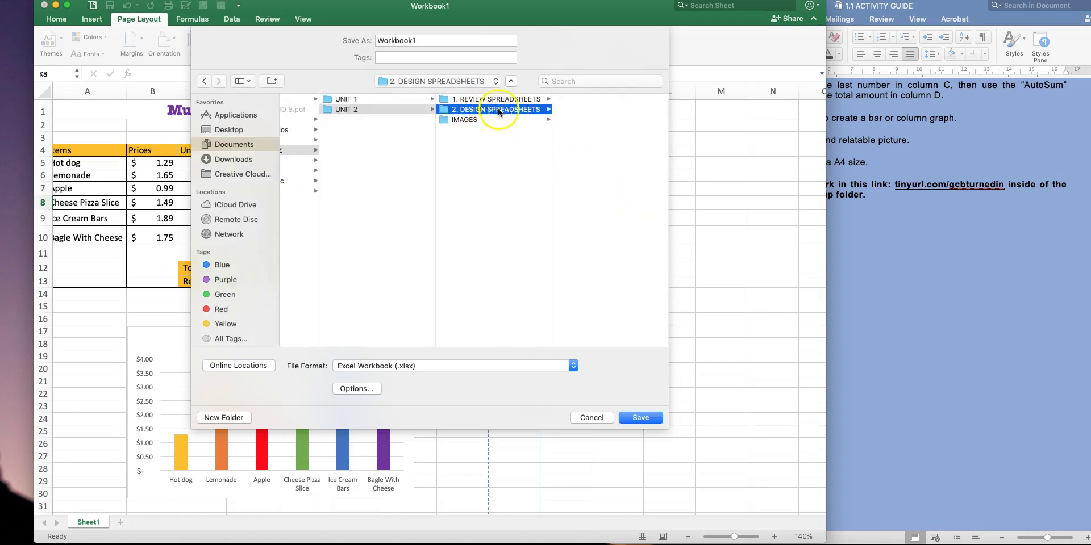
Save the workbook as the student's name plus 'Lunch for two', then minimize Excel
{"action": "left_click", "coordinate": [364, 34]}
{"action": "key", "text": "BackSpace"}
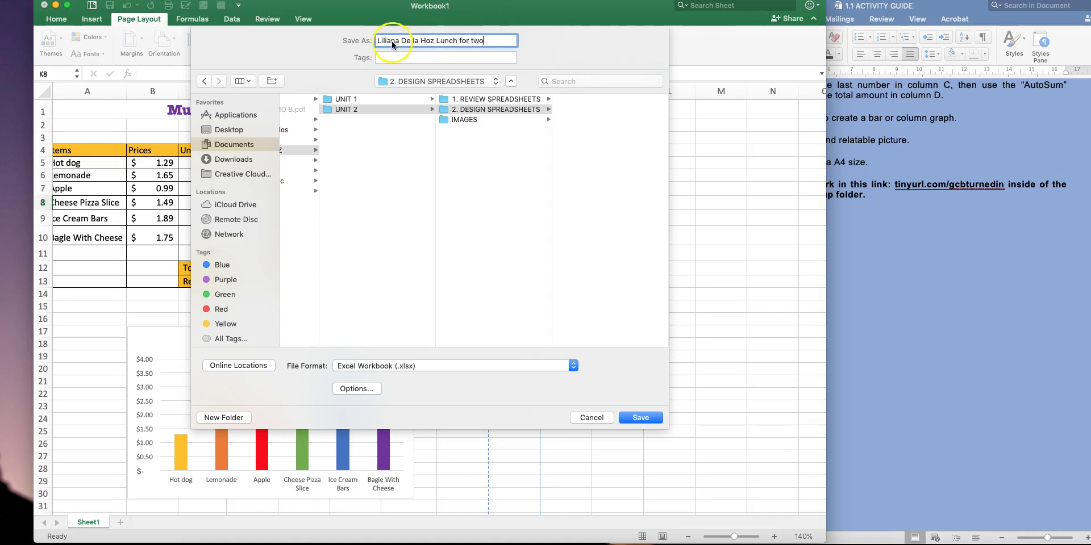
{"action": "left_click", "coordinate": [642, 417]}
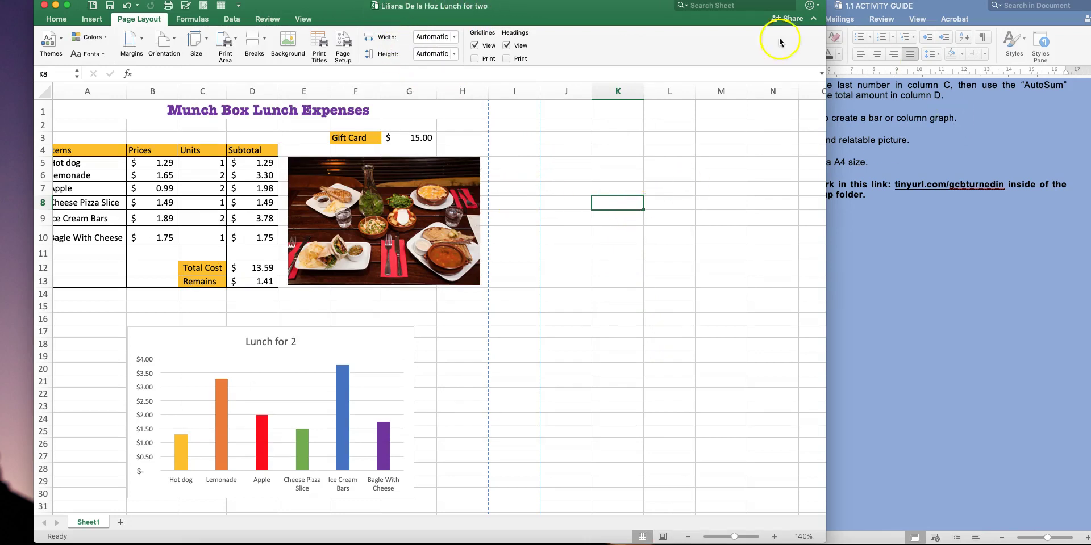
{"action": "left_click", "coordinate": [55, 5]}
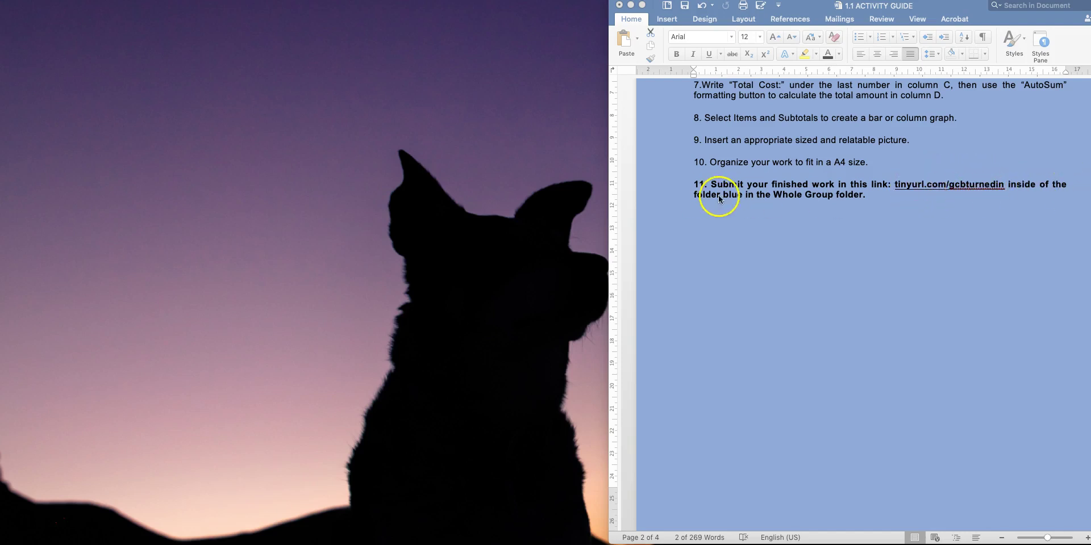
In the activity guide, select item 11's ending 'folder blue in the Whole Group folder.'
{"action": "scroll", "coordinate": [775, 187], "scroll_direction": "up", "scroll_amount": 4}
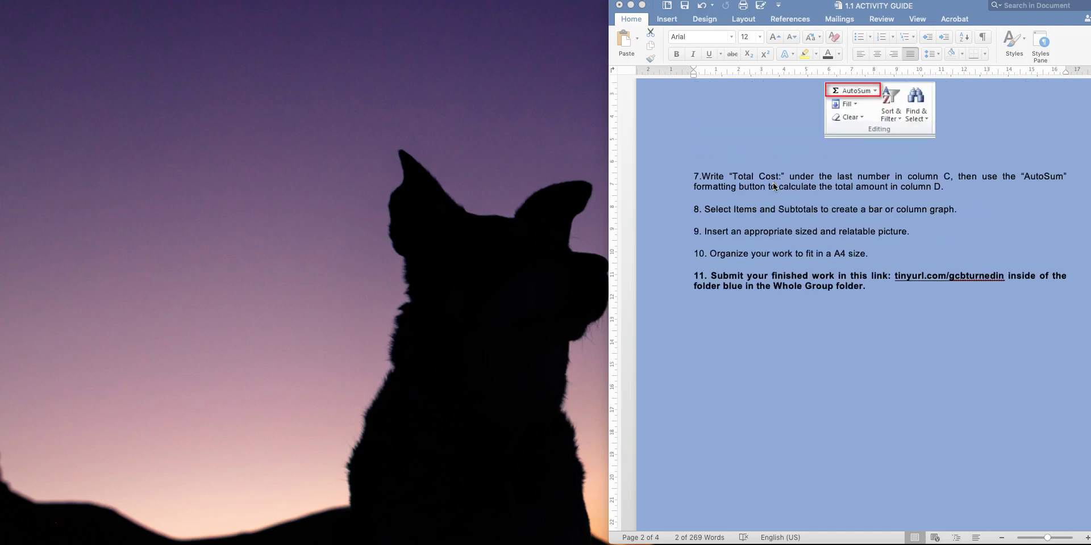
{"action": "scroll", "coordinate": [776, 226], "scroll_direction": "up", "scroll_amount": 6}
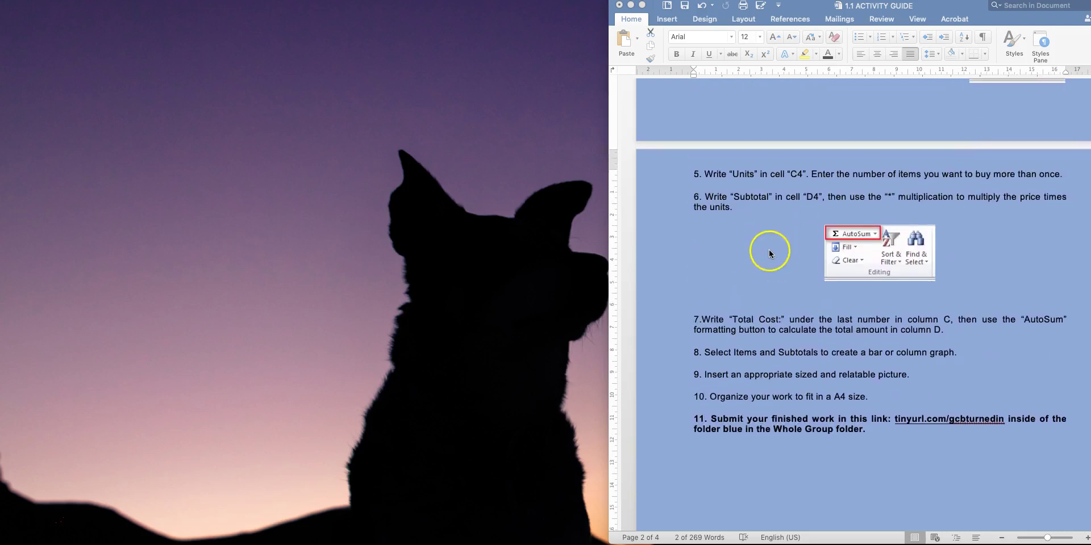
{"action": "scroll", "coordinate": [770, 248], "scroll_direction": "down", "scroll_amount": 2}
{"action": "left_click", "coordinate": [812, 382]}
{"action": "left_click_drag", "start_coordinate": [868, 382], "coordinate": [703, 379]}
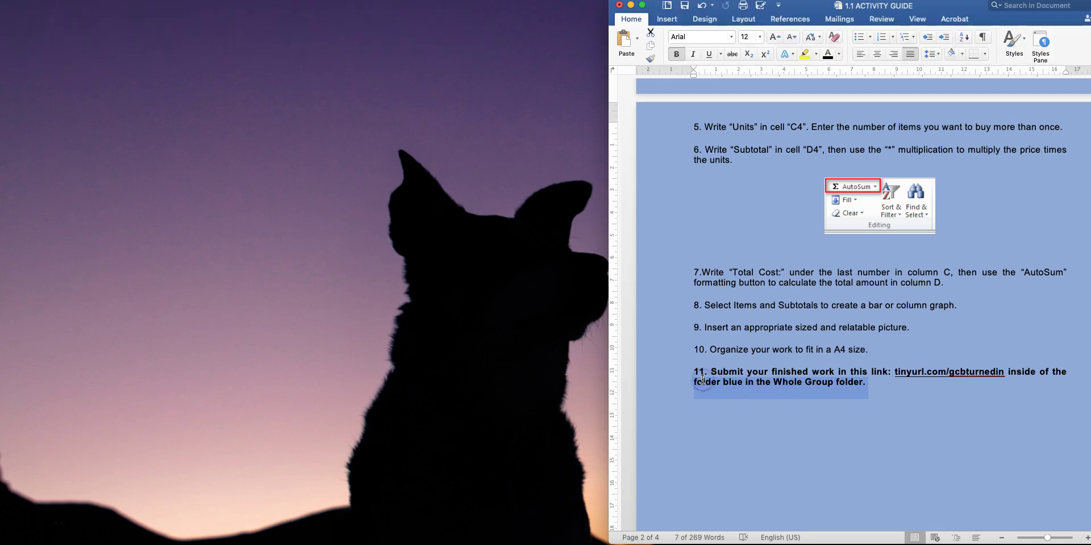
Change item 11 to end '2. Design Spreadsheets.' and centre the guide window
{"action": "key", "text": "BackSpace"}
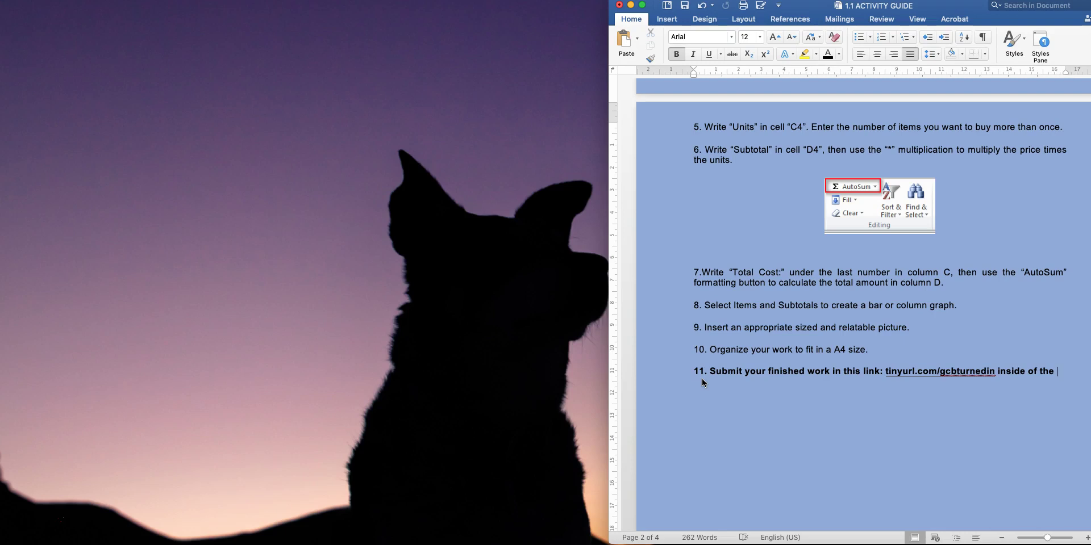
{"action": "type", "text": "Pre"}
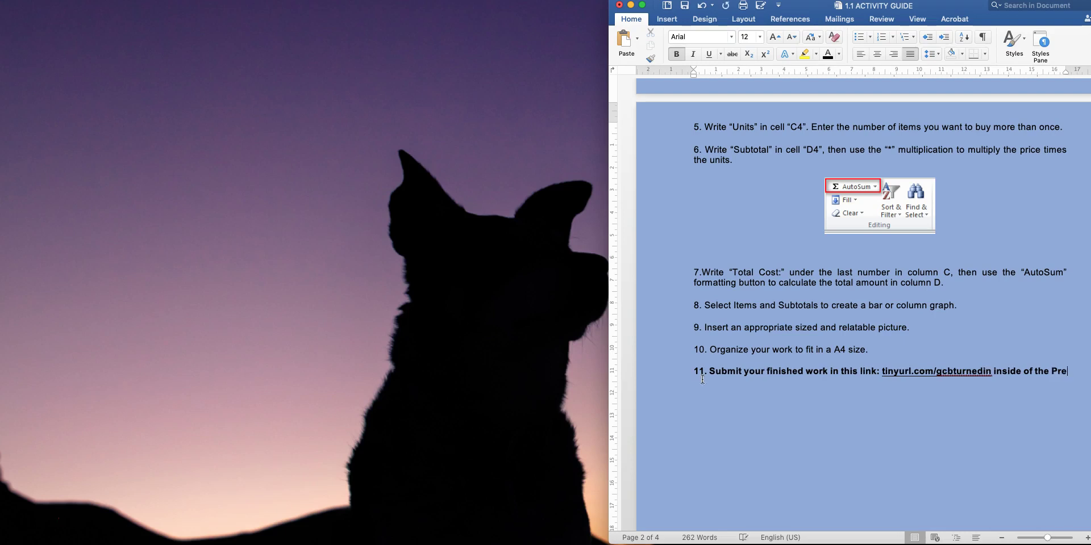
{"action": "type", "text": " Assessment Activity"}
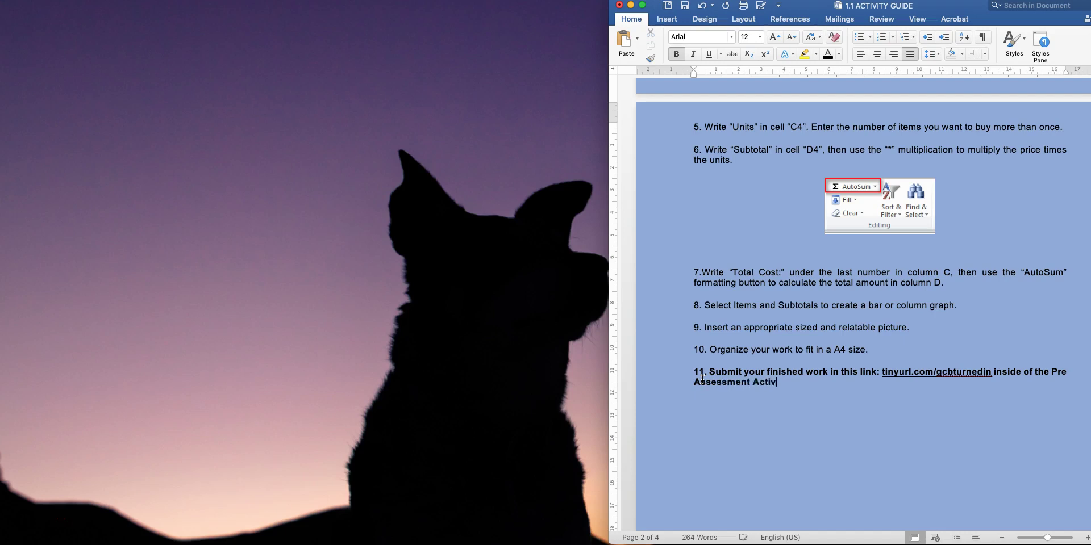
{"action": "key", "text": "BackSpace"}
{"action": "key", "text": "BackSpace"}
{"action": "key", "text": "BackSpace"}
{"action": "key", "text": "BackSpace"}
{"action": "key", "text": "BackSpace"}
{"action": "key", "text": "BackSpace"}
{"action": "key", "text": "BackSpace"}
{"action": "key", "text": "BackSpace"}
{"action": "key", "text": "BackSpace"}
{"action": "key", "text": "BackSpace"}
{"action": "key", "text": "BackSpace"}
{"action": "key", "text": "BackSpace"}
{"action": "key", "text": "BackSpace"}
{"action": "key", "text": "BackSpace"}
{"action": "key", "text": "BackSpace"}
{"action": "key", "text": "BackSpace"}
{"action": "key", "text": "BackSpace"}
{"action": "key", "text": "BackSpace"}
{"action": "key", "text": "BackSpace"}
{"action": "key", "text": "BackSpace"}
{"action": "key", "text": "BackSpace"}
{"action": "key", "text": "BackSpace"}
{"action": "key", "text": "BackSpace"}
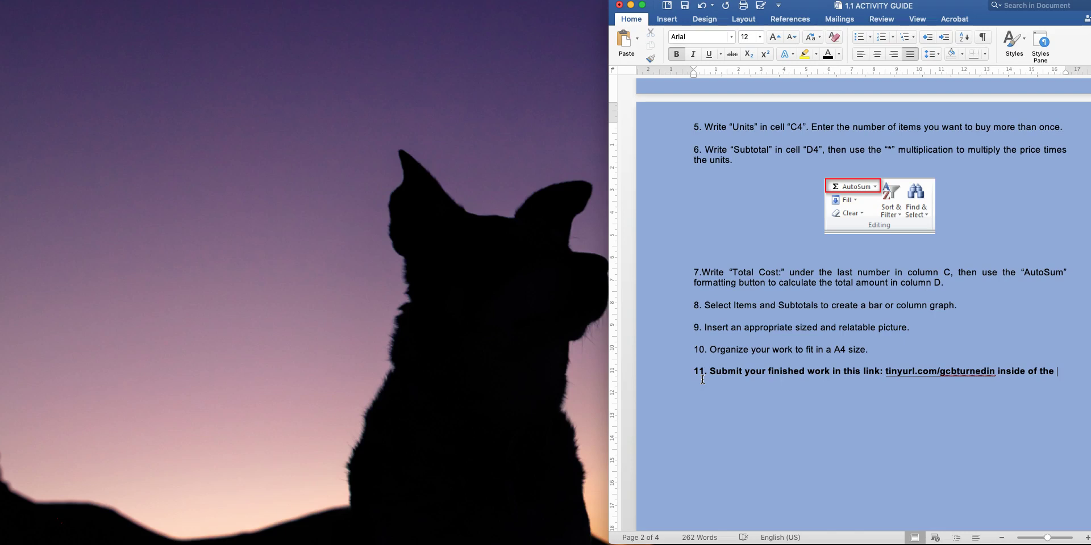
{"action": "type", "text": "2. Desin"}
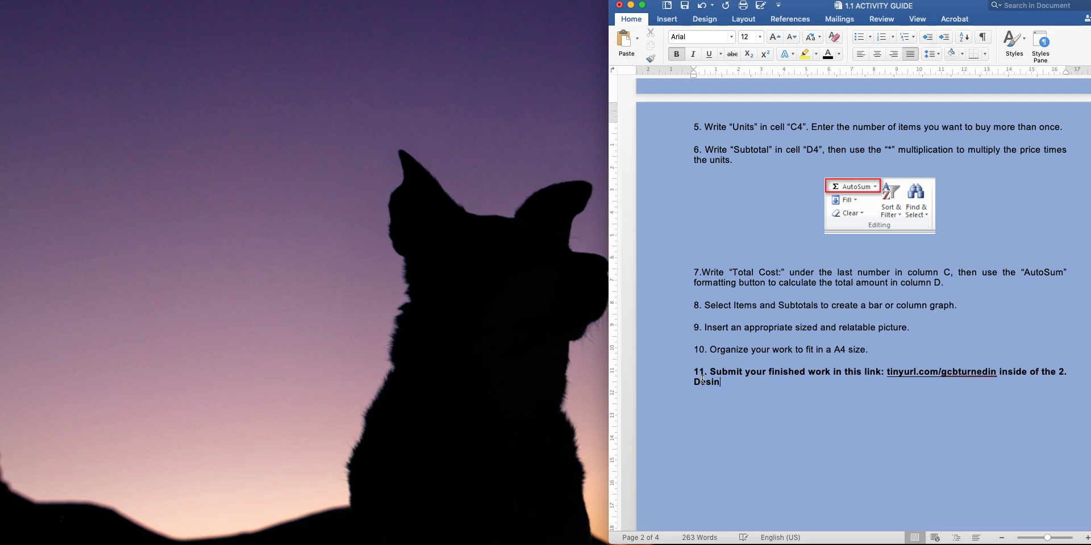
{"action": "key", "text": "BackSpace"}
{"action": "type", "text": "gn Spreas"}
{"action": "type", "text": "sheets."}
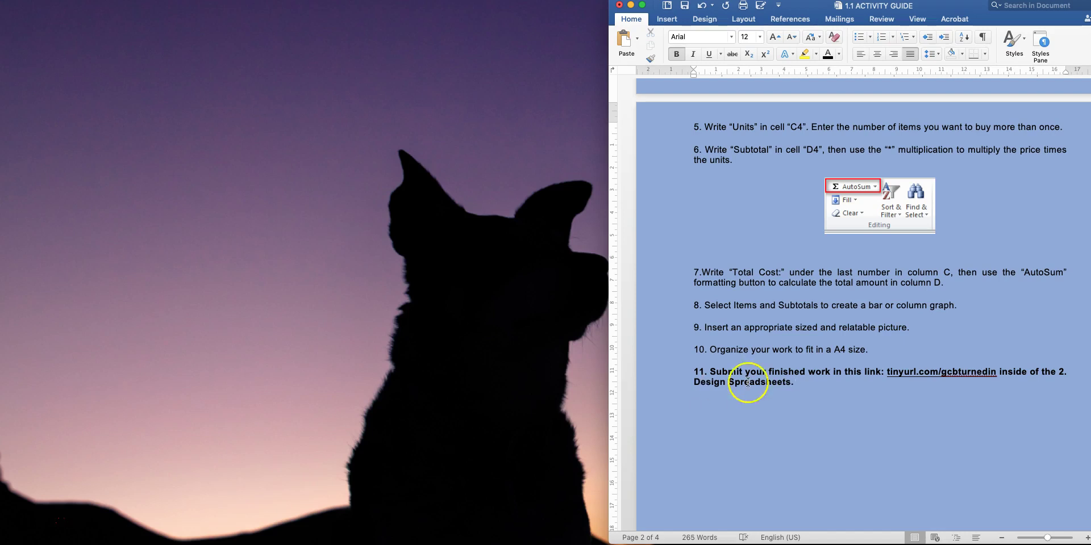
{"action": "scroll", "coordinate": [855, 327], "scroll_direction": "up", "scroll_amount": 10}
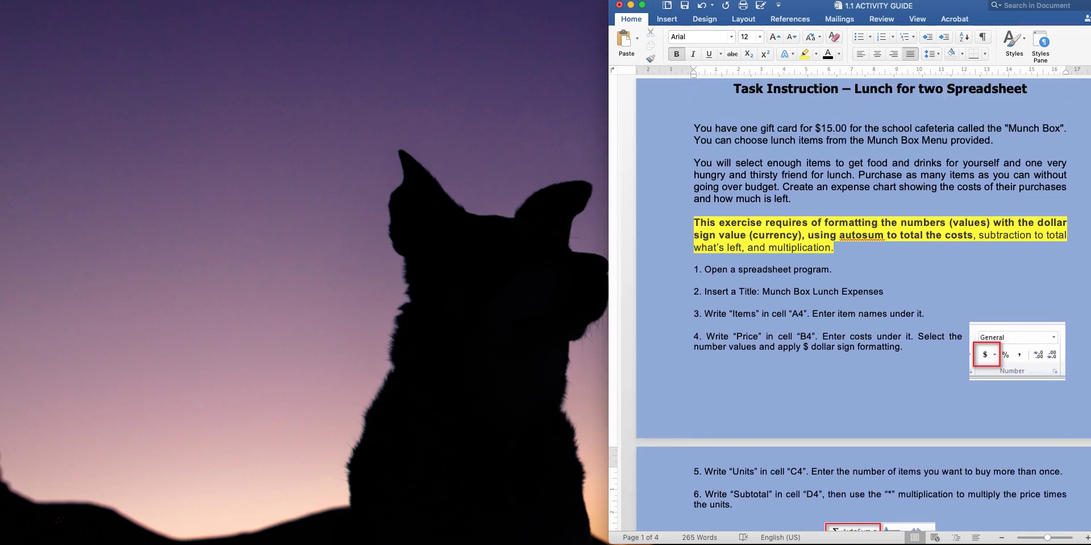
{"action": "left_click_drag", "start_coordinate": [946, 10], "coordinate": [658, 11]}
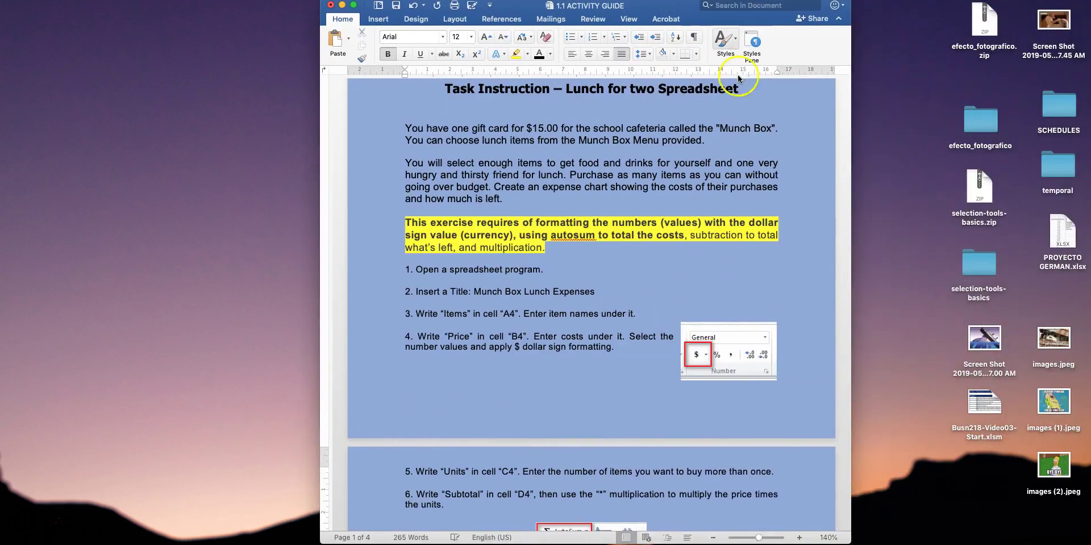